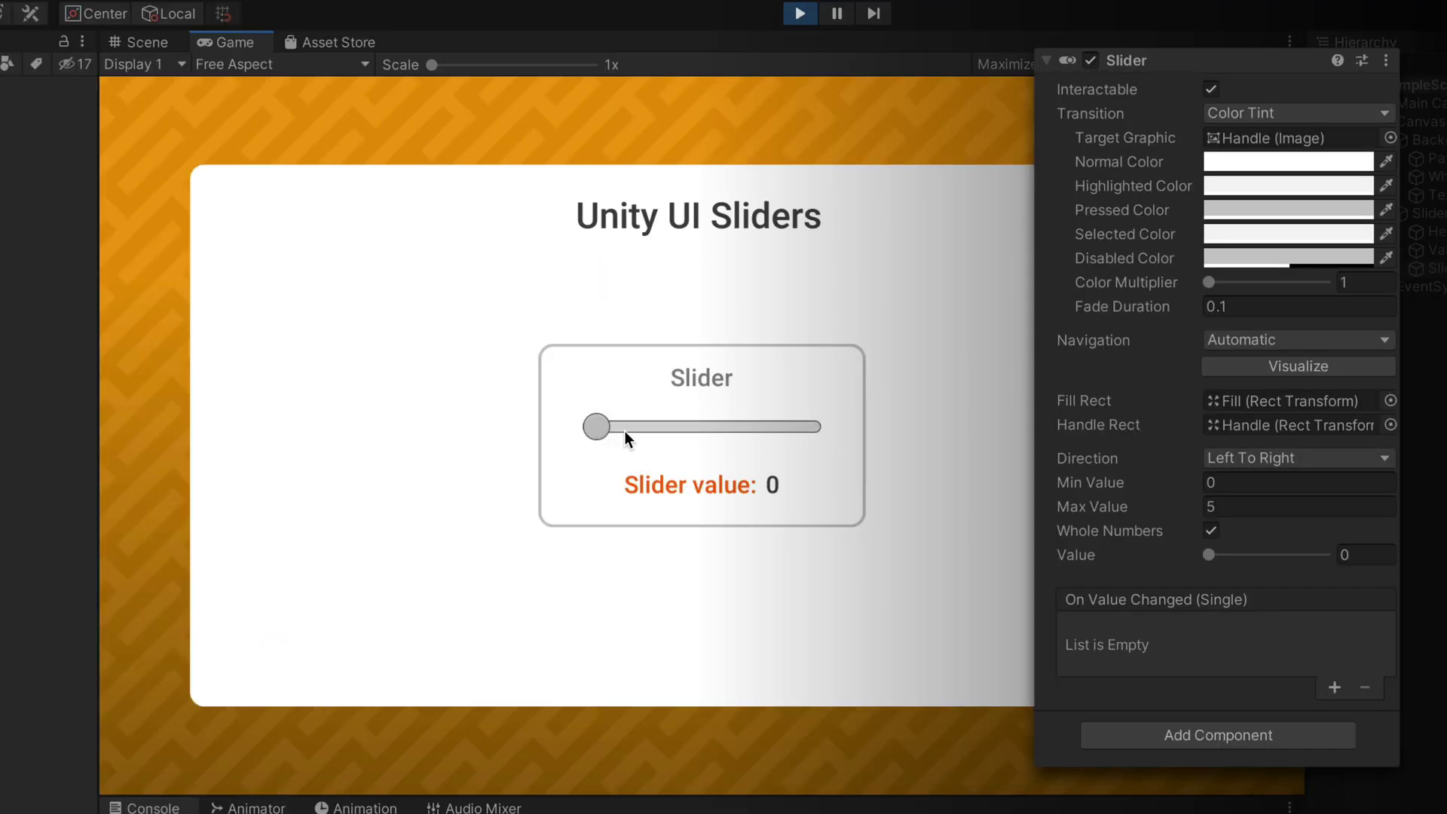
Preview the finished demo by moving the styled slider and filling the red health bar
{"action": "left_click_drag", "start_coordinate": [625, 431], "coordinate": [804, 428]}
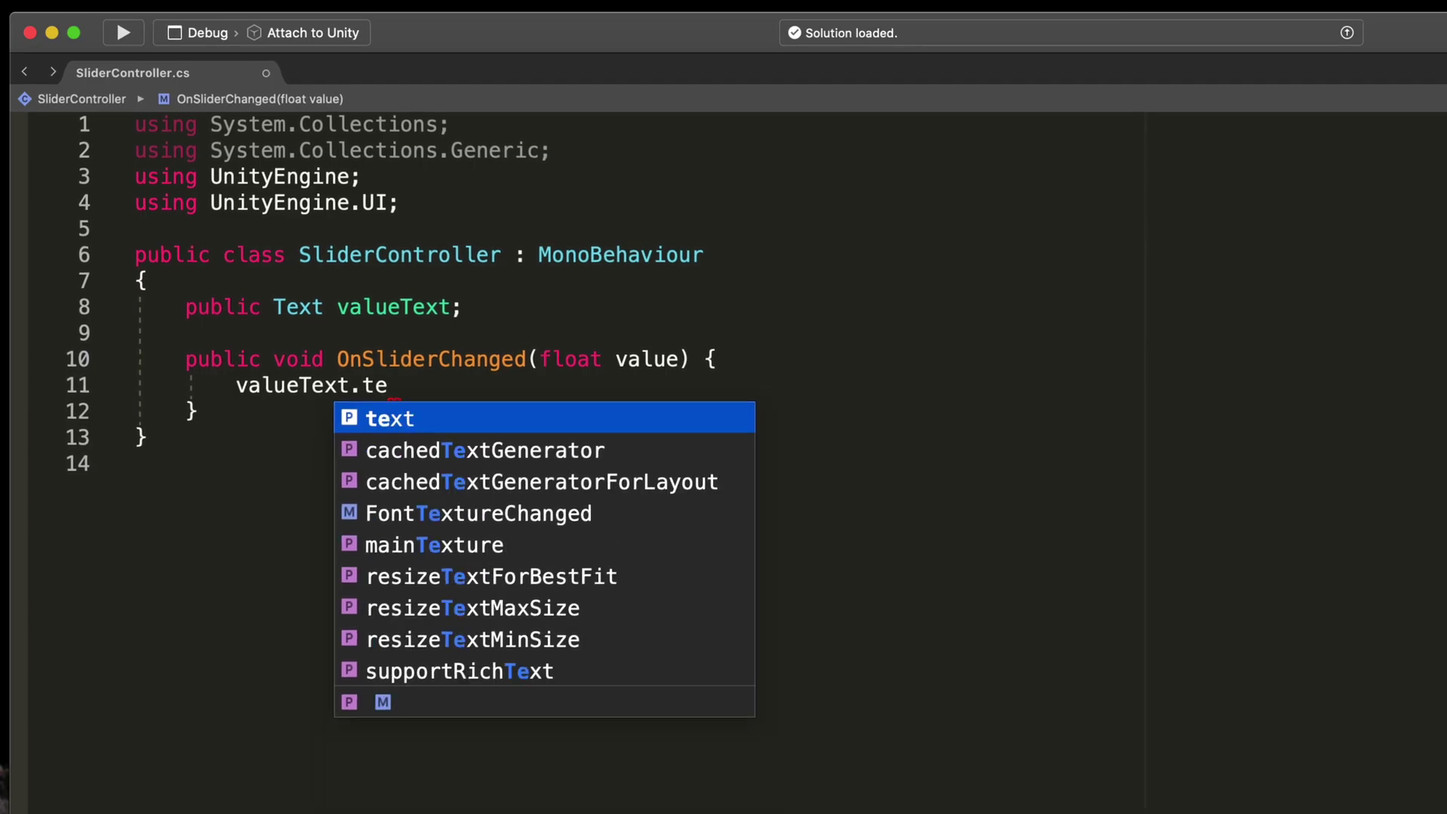
{"action": "type", "text": "xt ="}
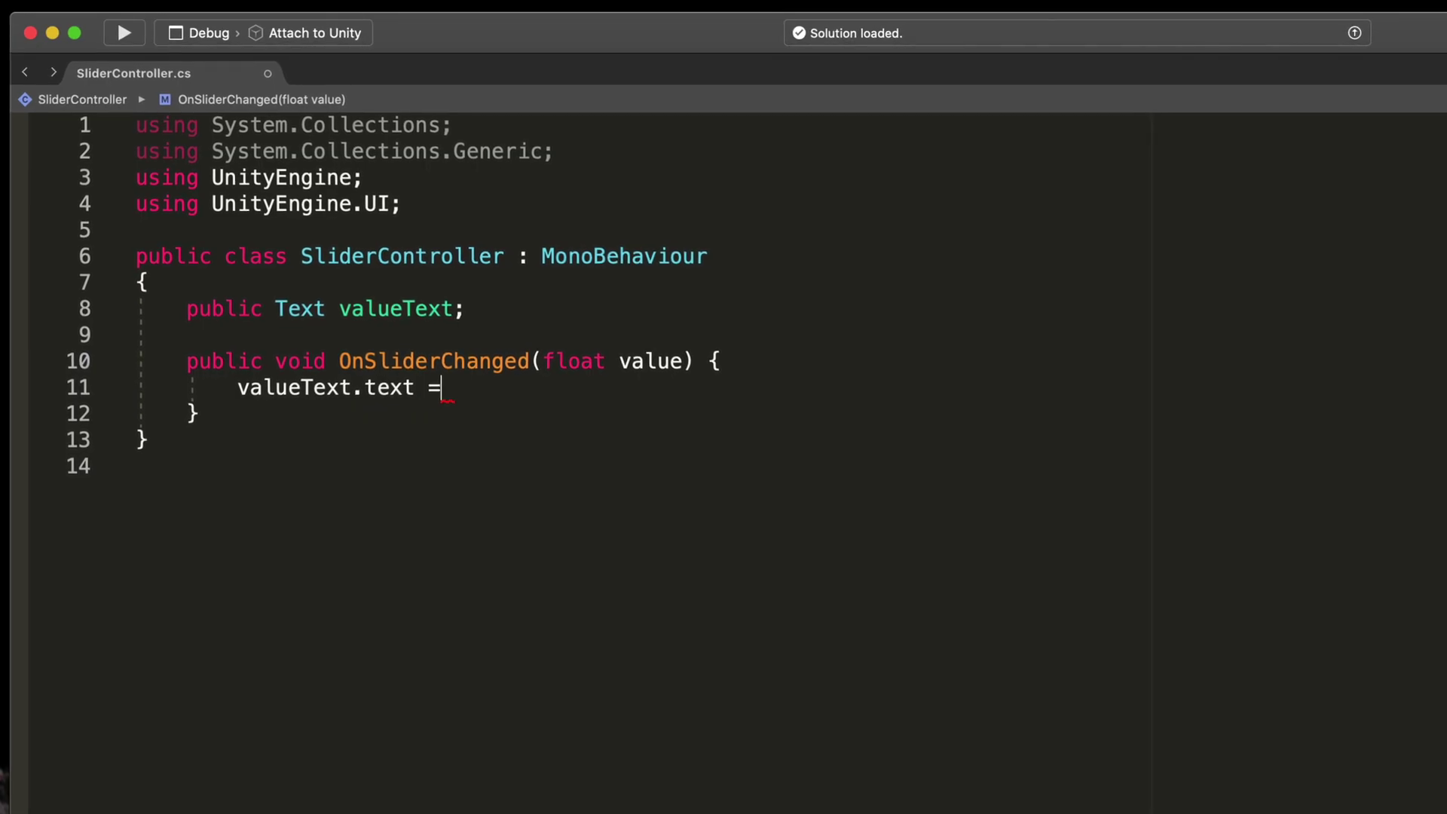
{"action": "type", "text": " va"}
{"action": "key", "text": "Return"}
{"action": "type", "text": ".to"}
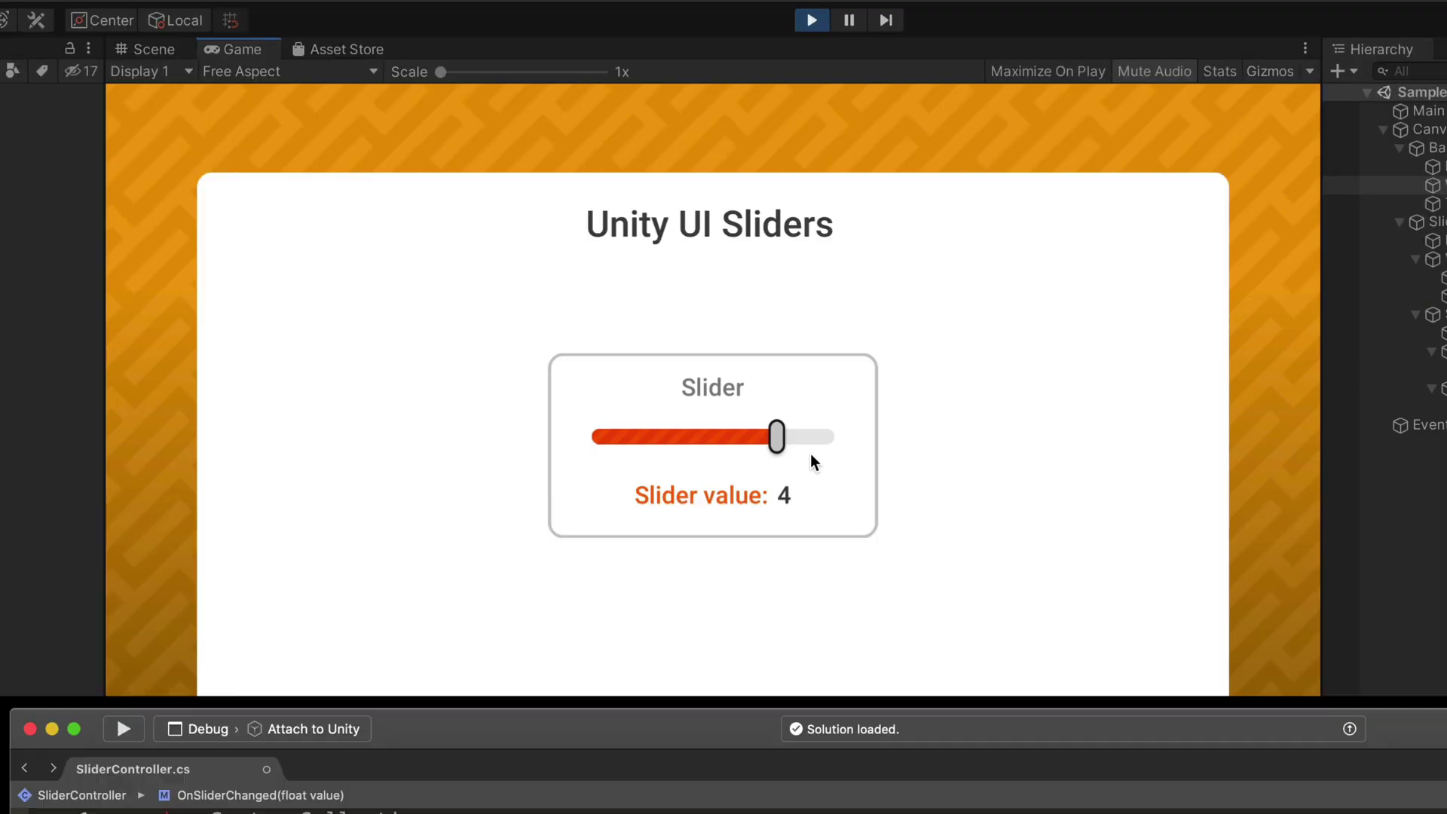
{"action": "left_click", "coordinate": [811, 454]}
{"action": "left_click", "coordinate": [634, 459]}
{"action": "left_click", "coordinate": [785, 450]}
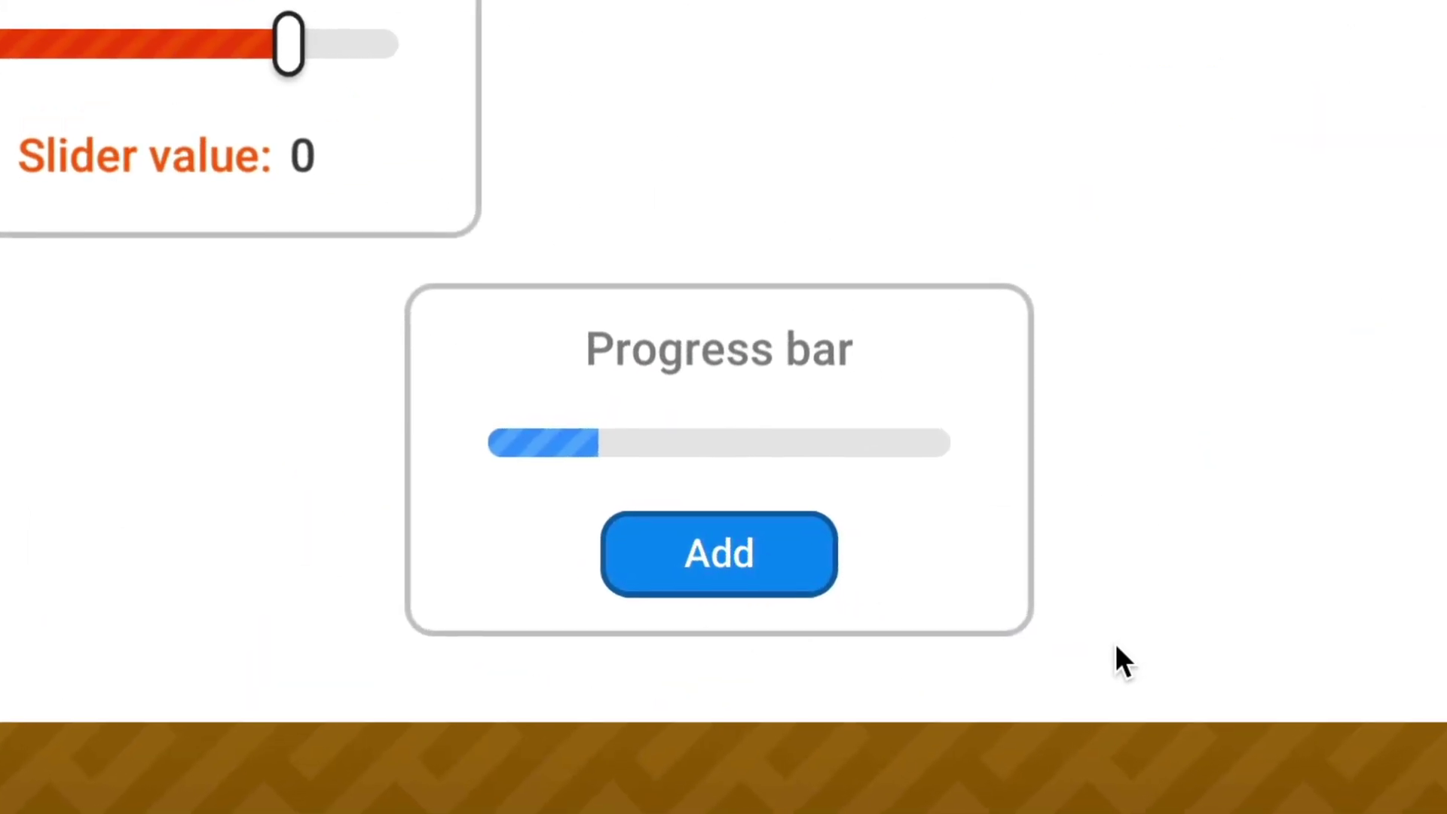
{"action": "left_click", "coordinate": [798, 562]}
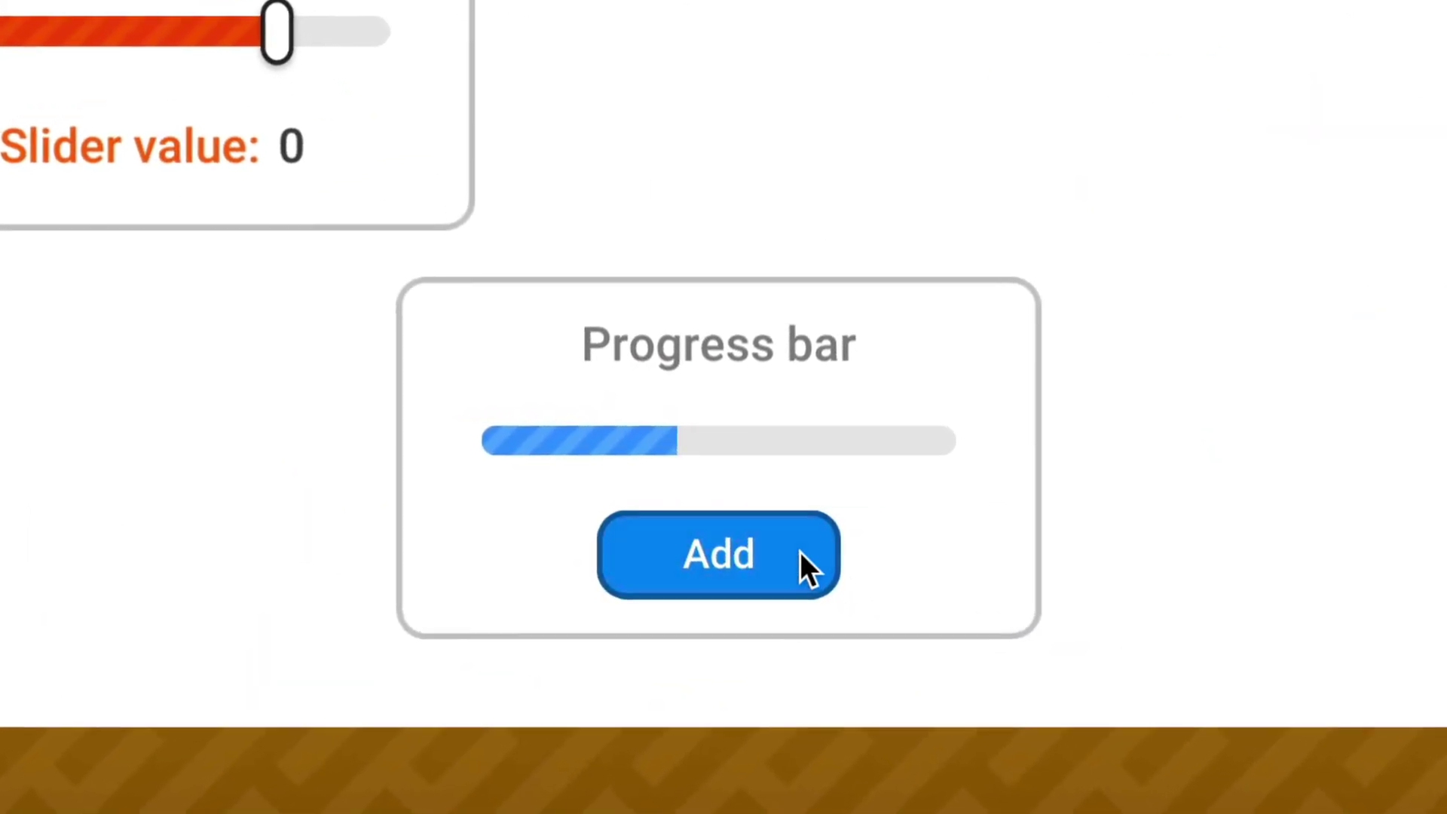
{"action": "left_click", "coordinate": [793, 549]}
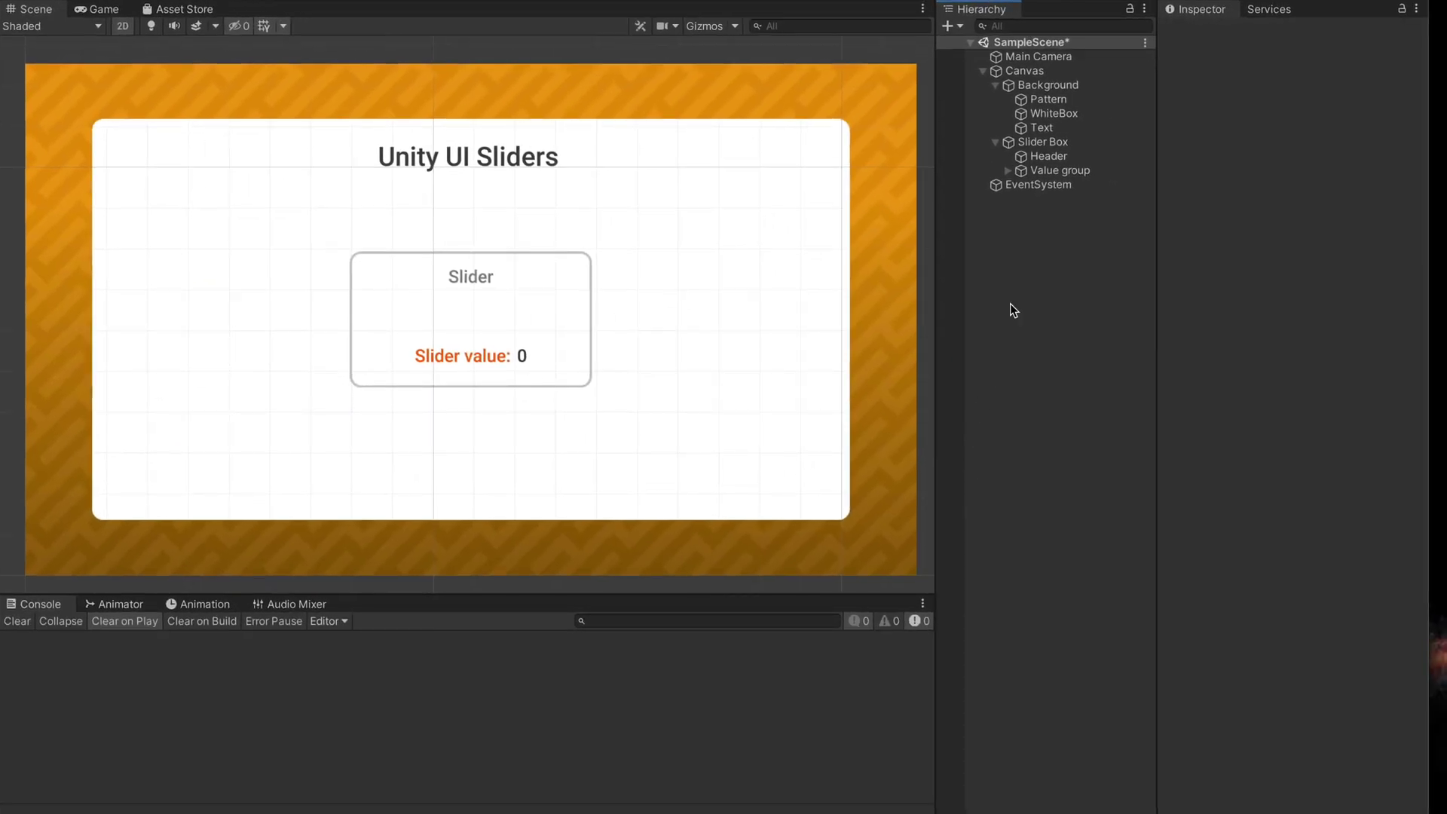
Add a UI Slider under Slider Box and nudge it up between the title and value label
{"action": "right_click", "coordinate": [1043, 144]}
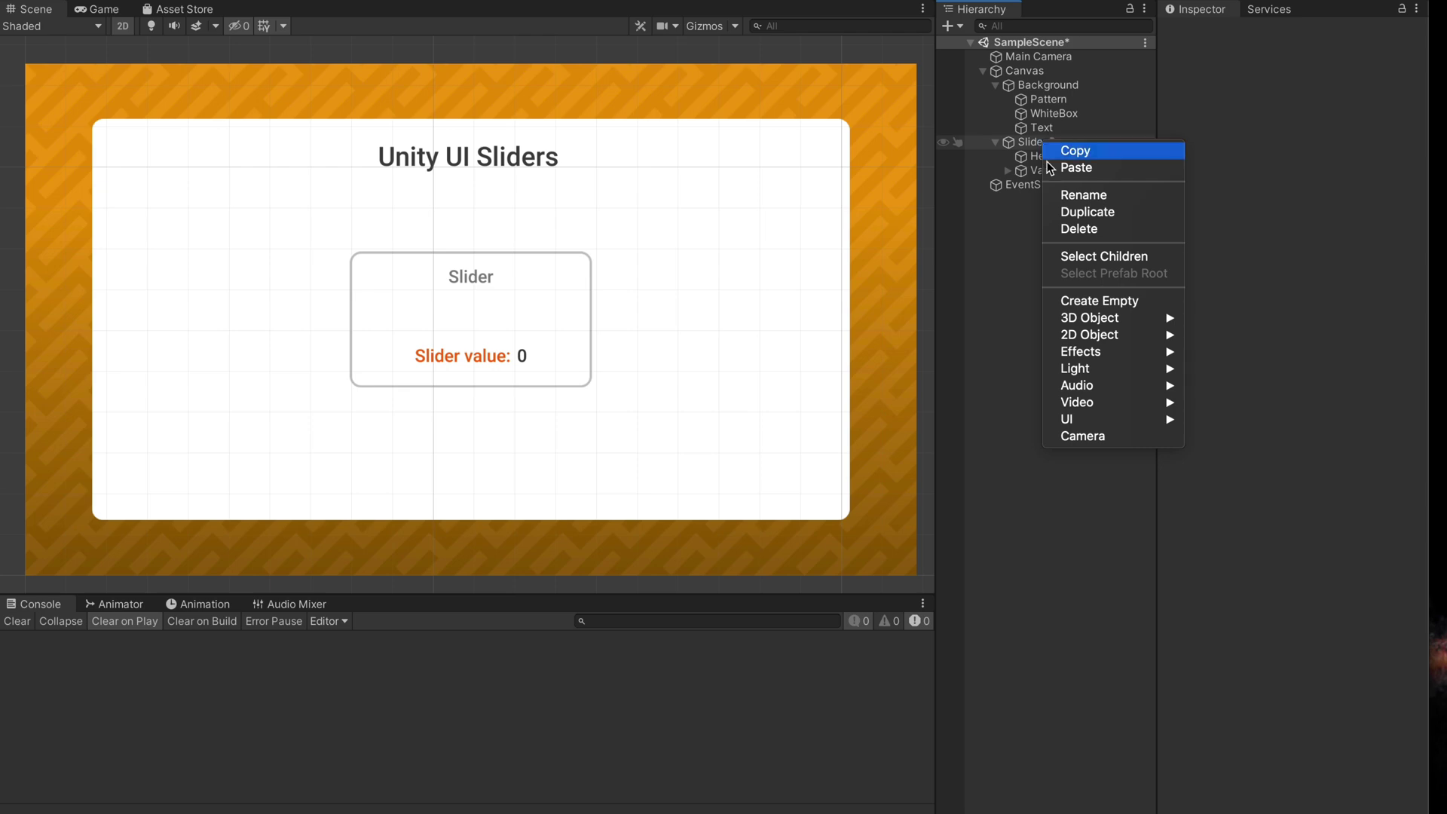
{"action": "mouse_move", "coordinate": [1133, 420]}
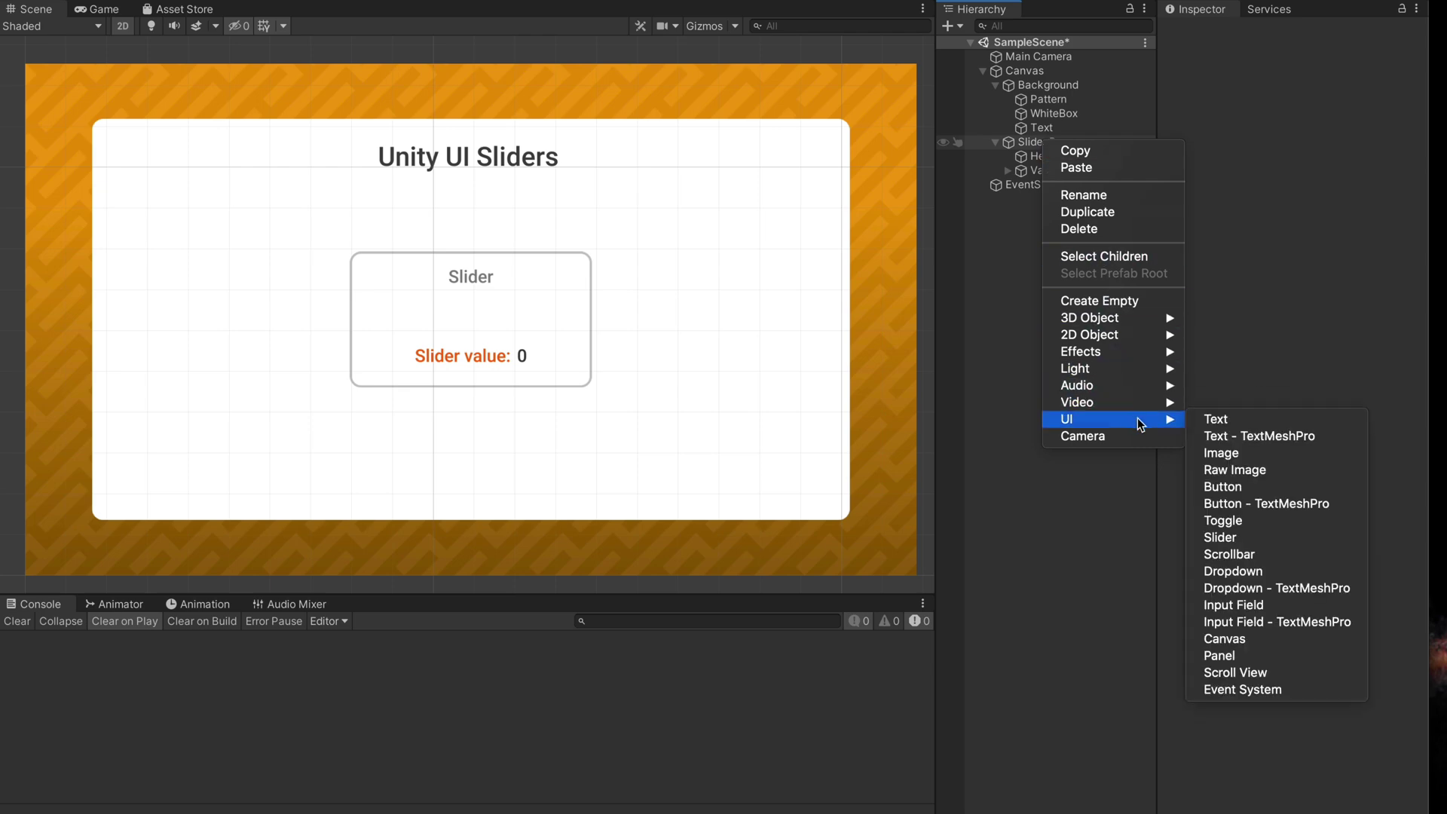
{"action": "left_click", "coordinate": [1231, 537]}
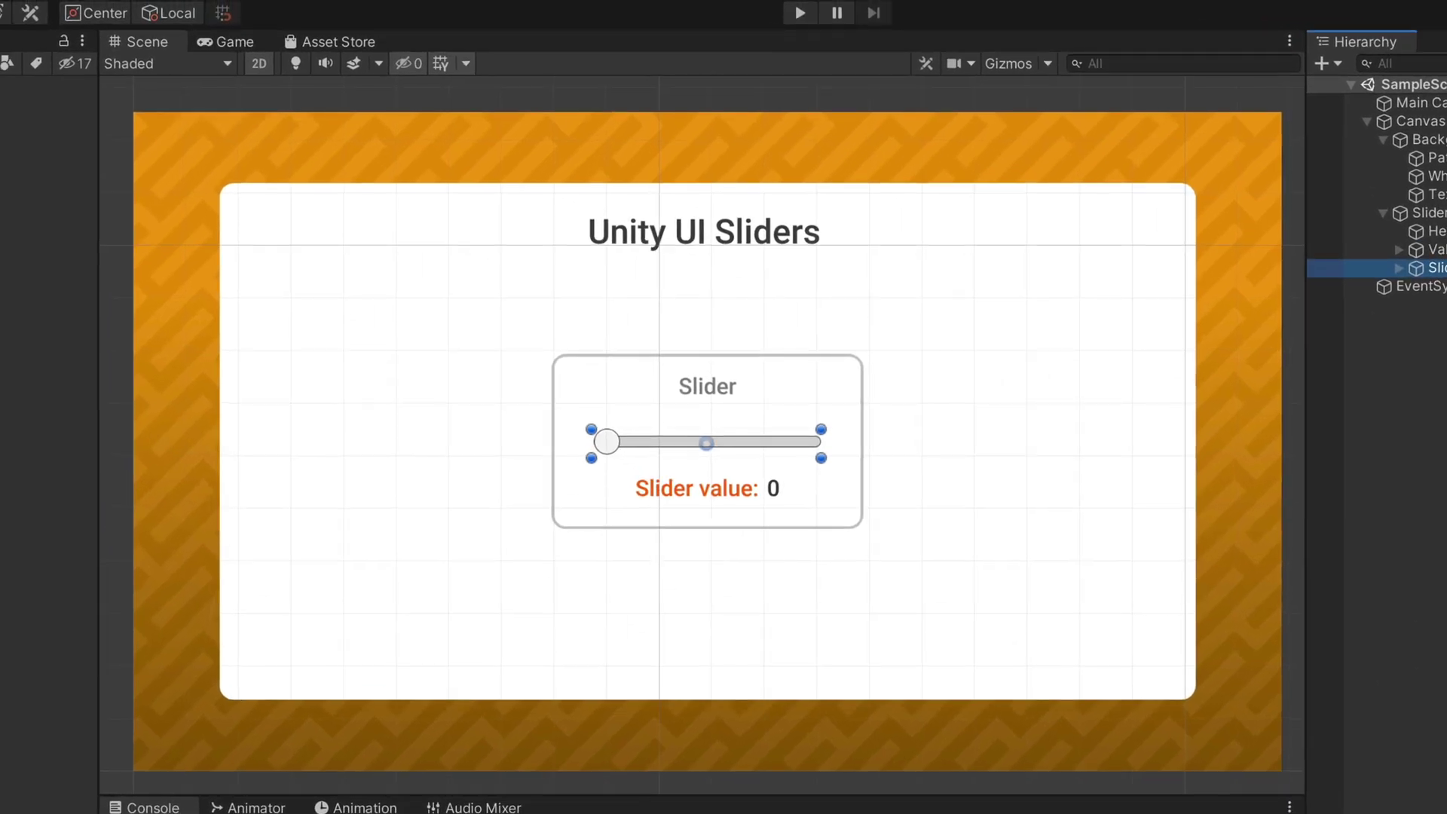
{"action": "left_click_drag", "start_coordinate": [799, 437], "coordinate": [798, 427]}
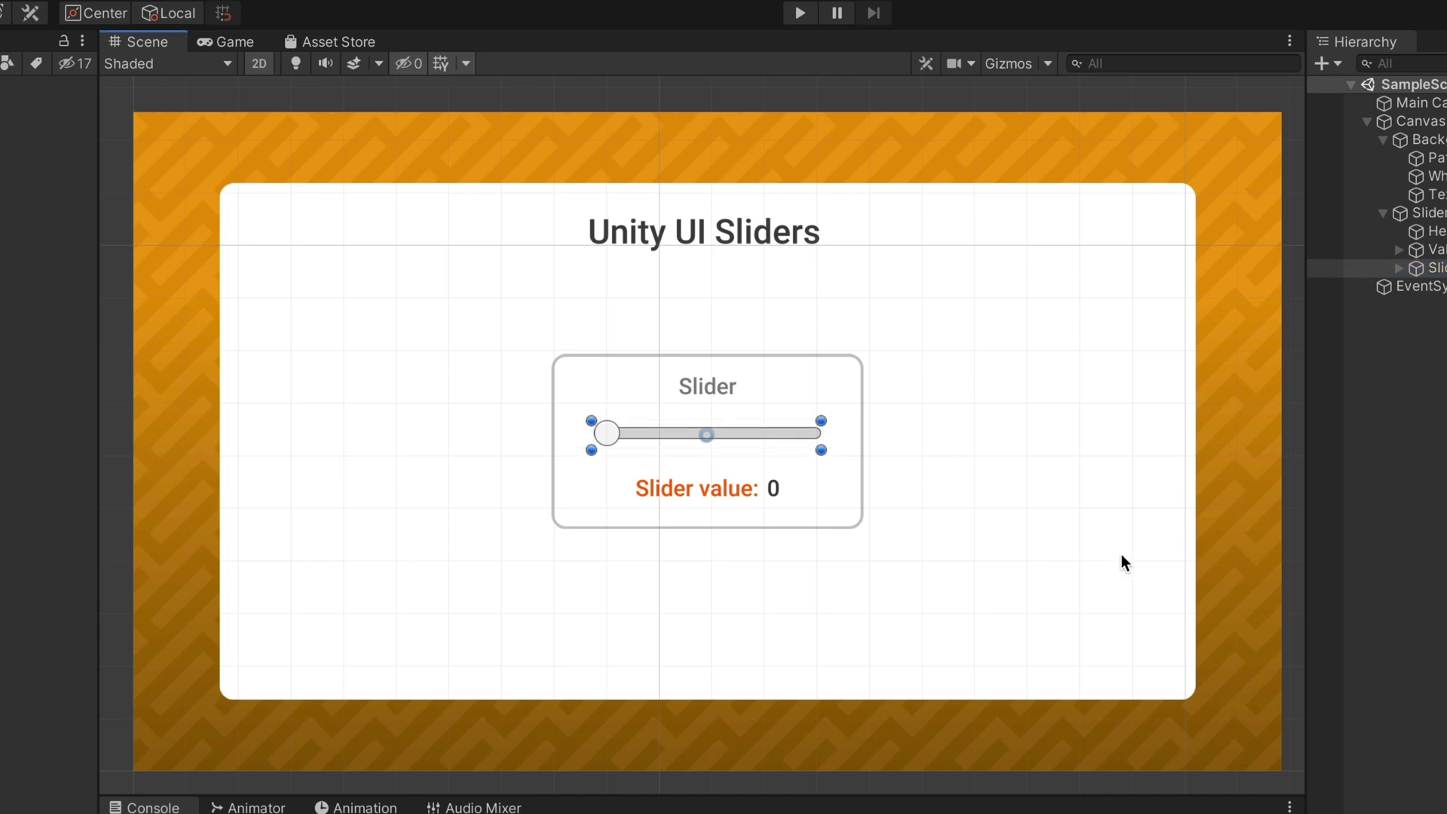
In Play mode, test the slider, set Direction to Bottom To Top, and drag it up
{"action": "left_click", "coordinate": [803, 14]}
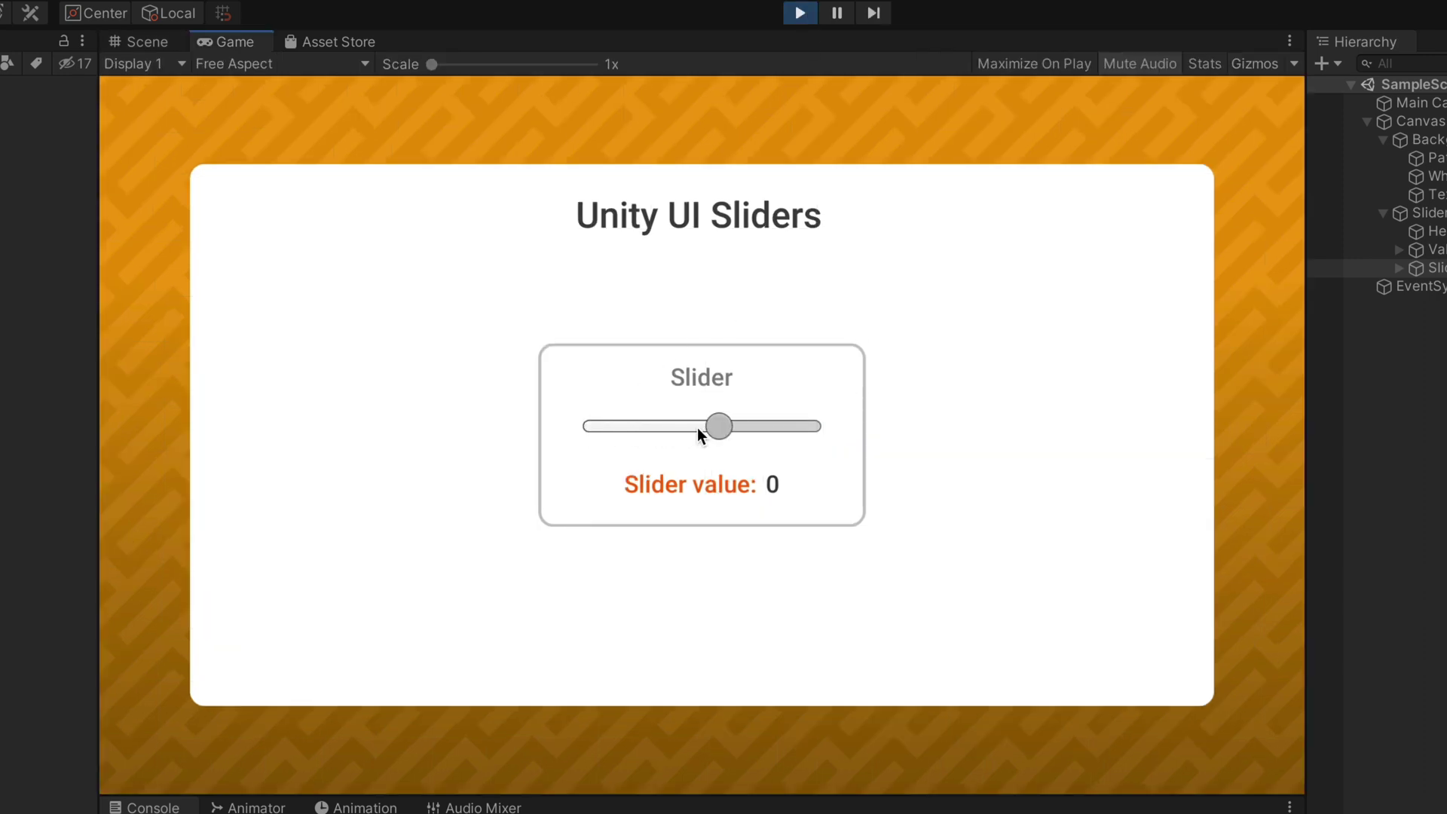
{"action": "left_click_drag", "start_coordinate": [734, 420], "coordinate": [634, 427]}
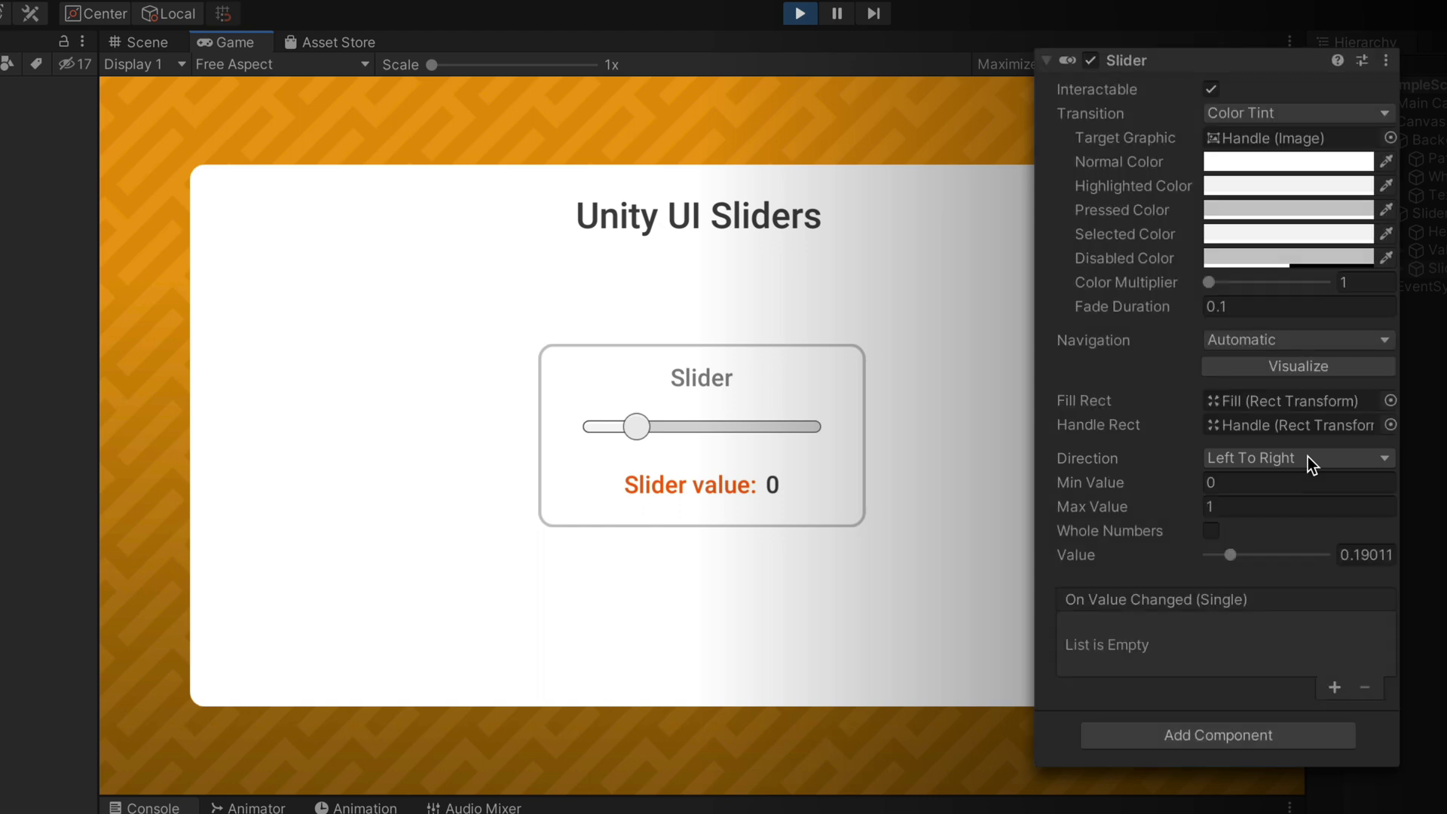
{"action": "left_click", "coordinate": [1308, 456]}
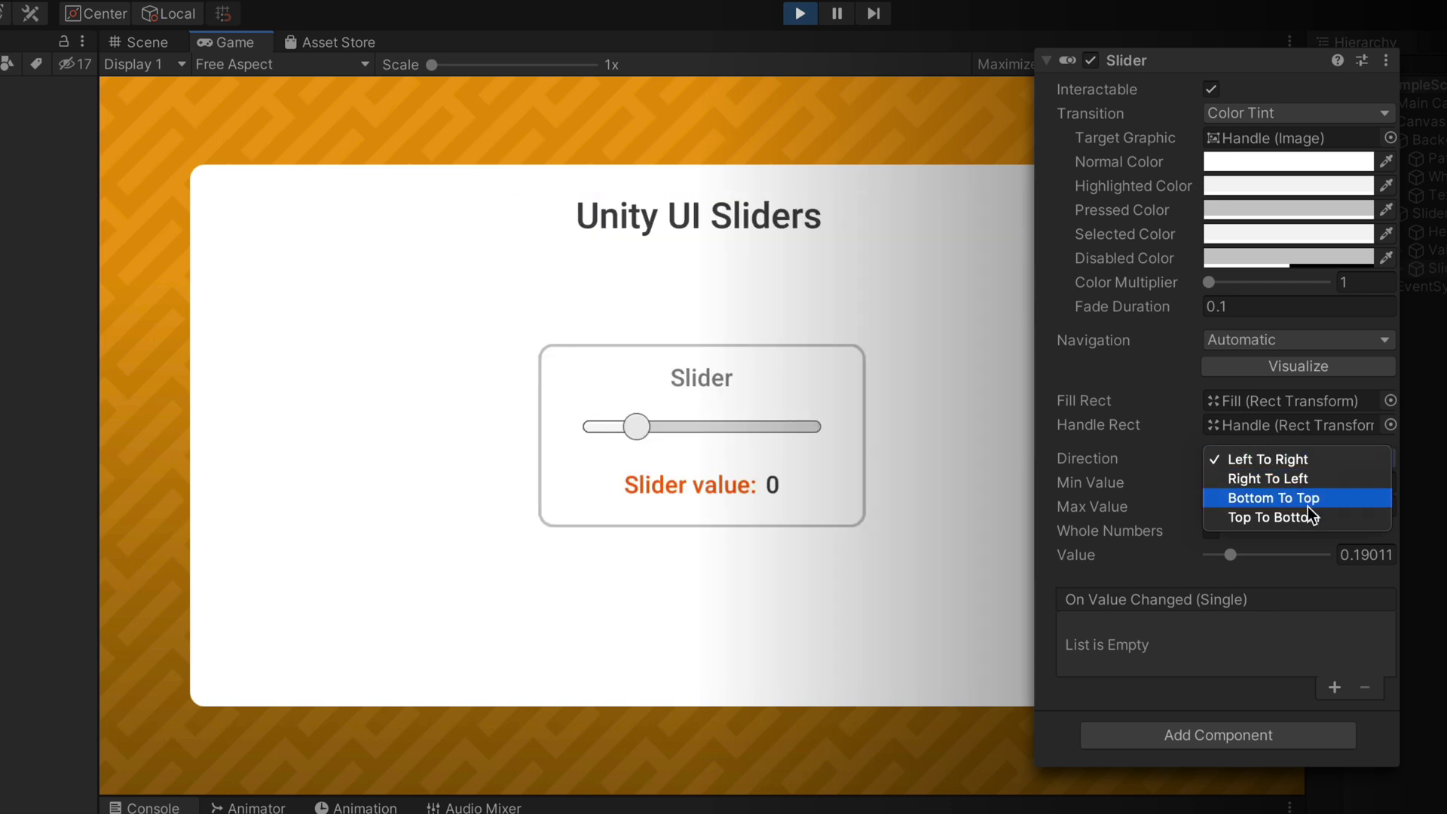
{"action": "left_click", "coordinate": [1308, 505]}
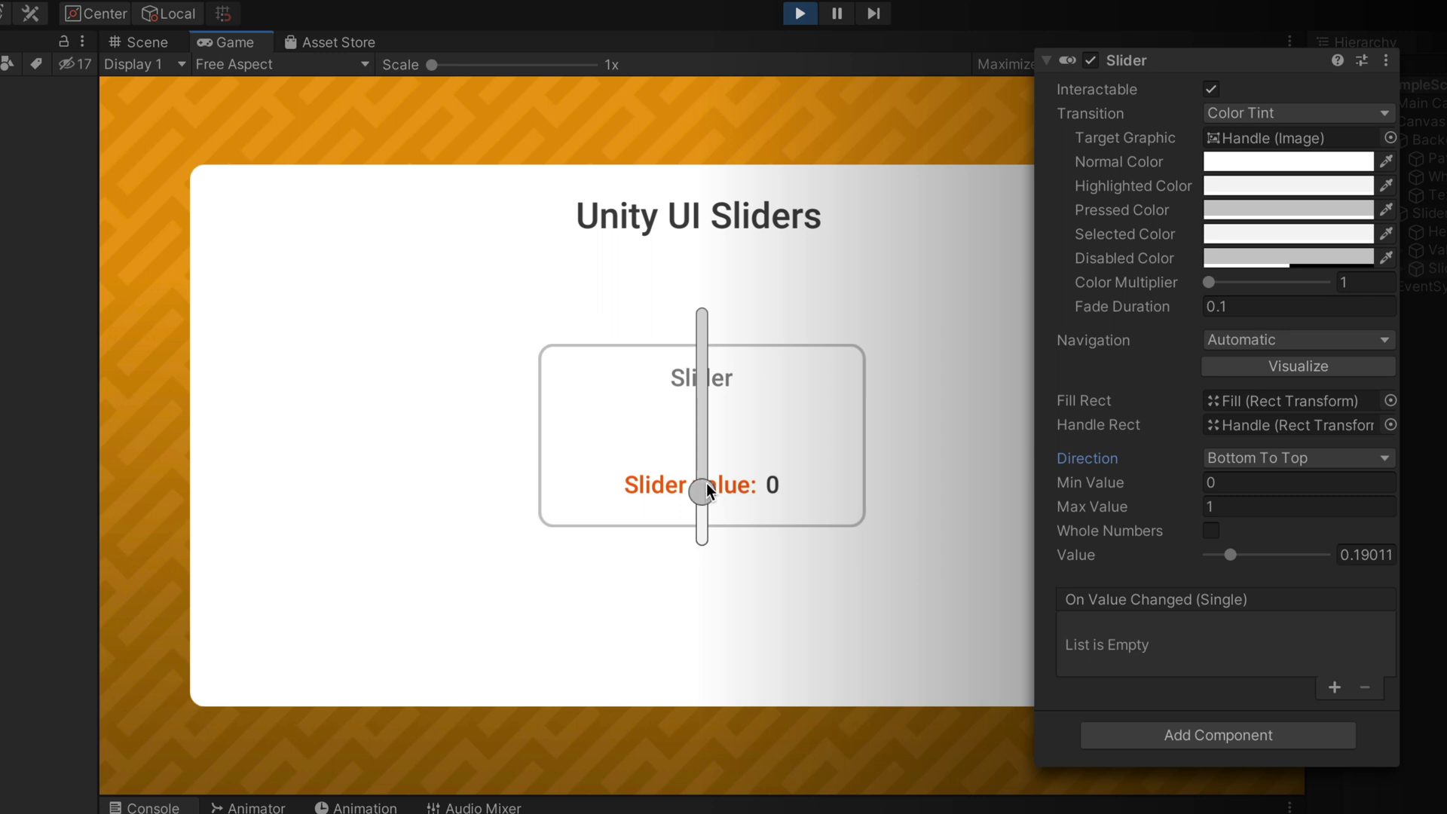
{"action": "left_click_drag", "start_coordinate": [707, 490], "coordinate": [710, 423]}
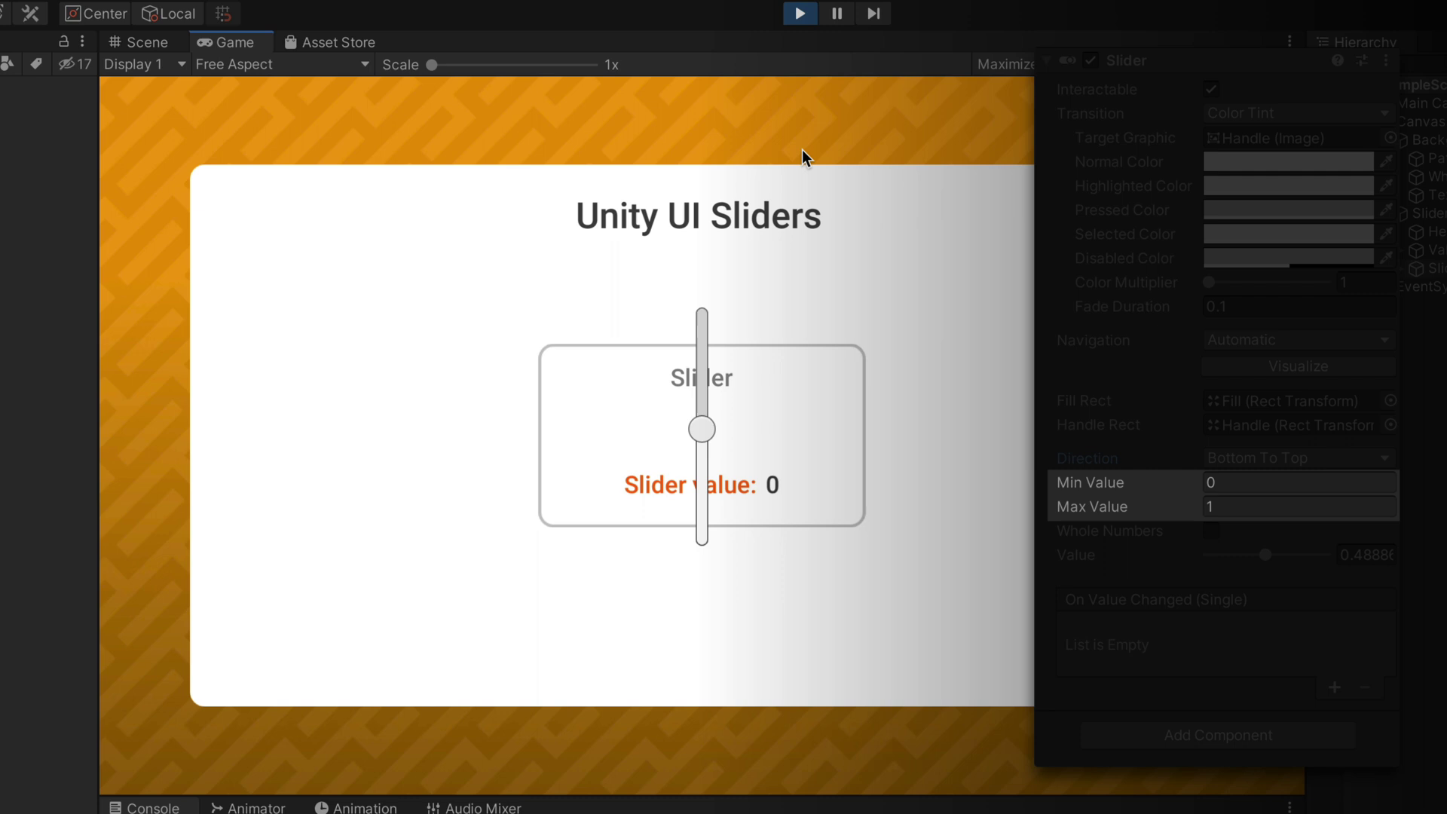
Give the slider Max Value 5 with Whole Numbers, test it, then set its Value to 4
{"action": "left_click", "coordinate": [807, 16]}
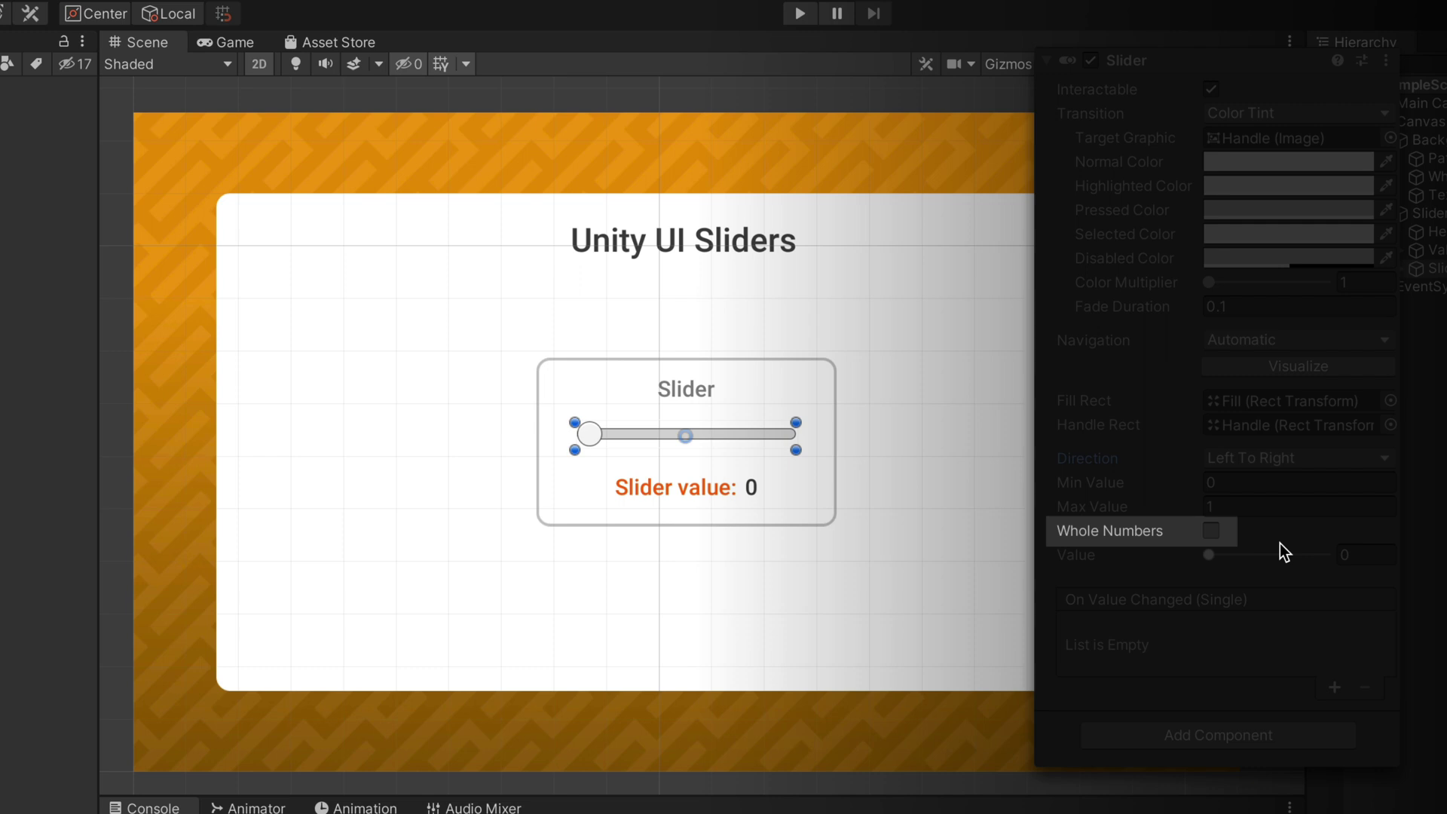
{"action": "left_click", "coordinate": [1267, 503]}
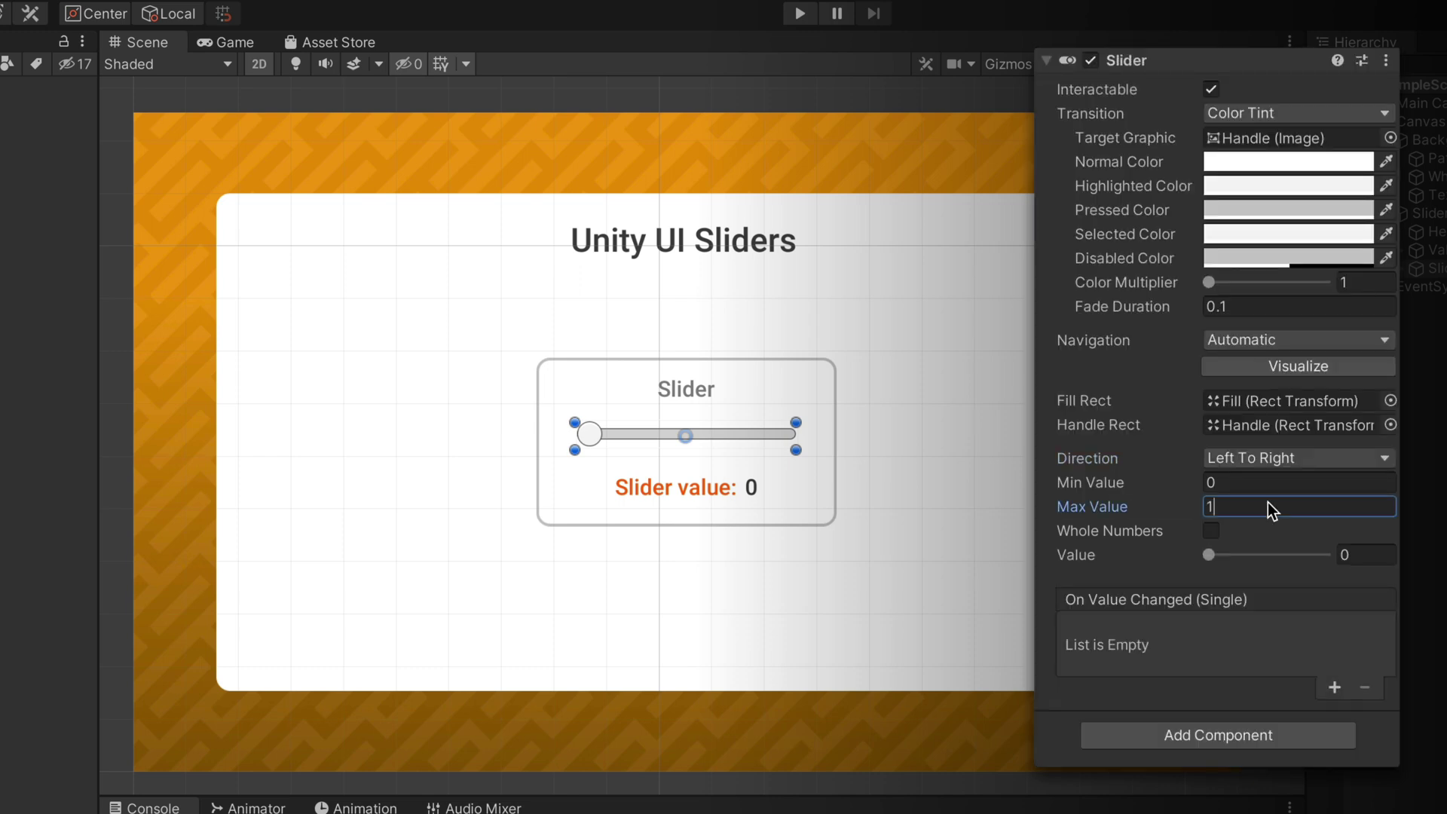
{"action": "type", "text": "5"}
{"action": "left_click", "coordinate": [1212, 530]}
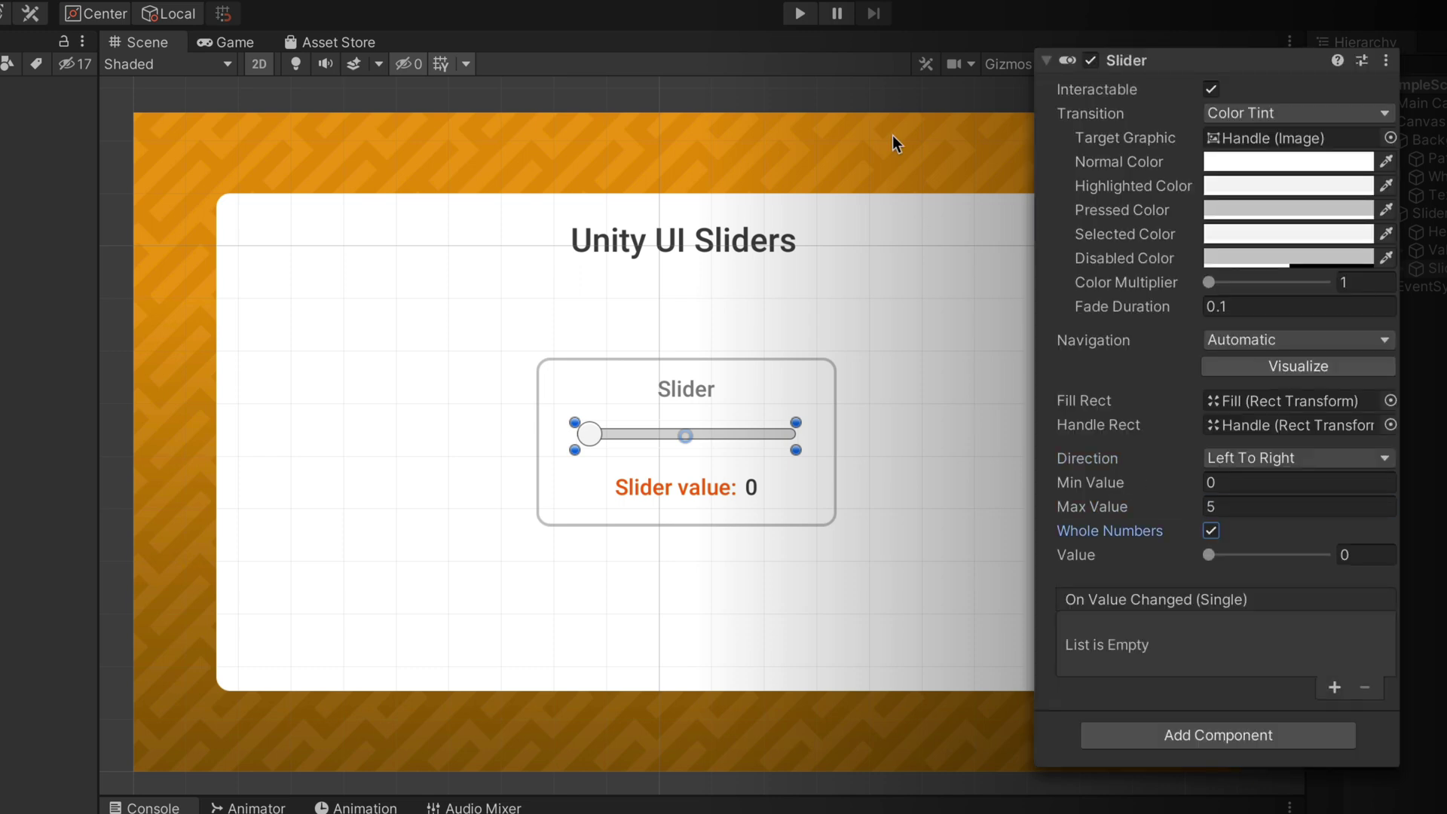
{"action": "left_click", "coordinate": [805, 15]}
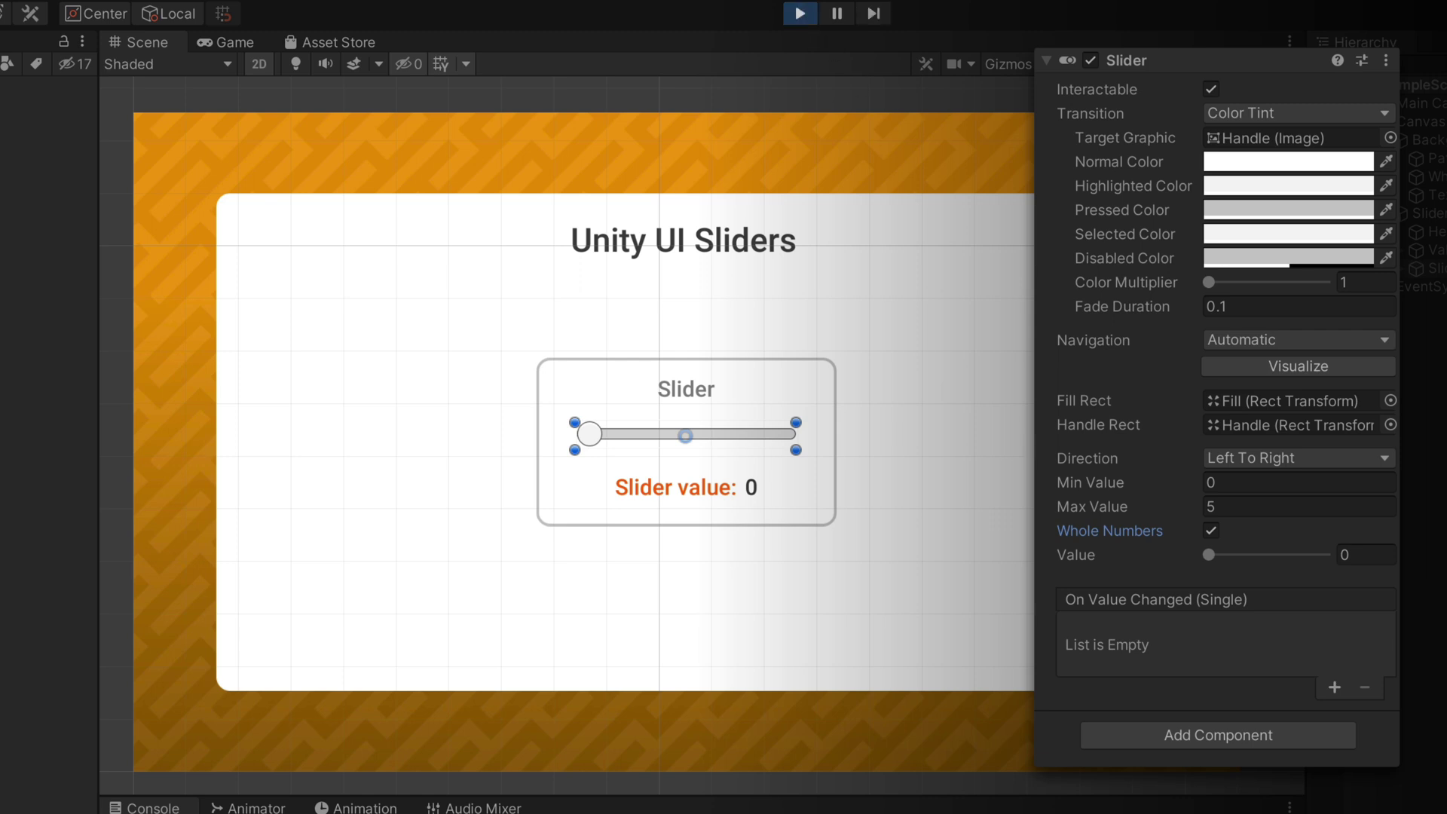
{"action": "left_click_drag", "start_coordinate": [598, 430], "coordinate": [727, 429]}
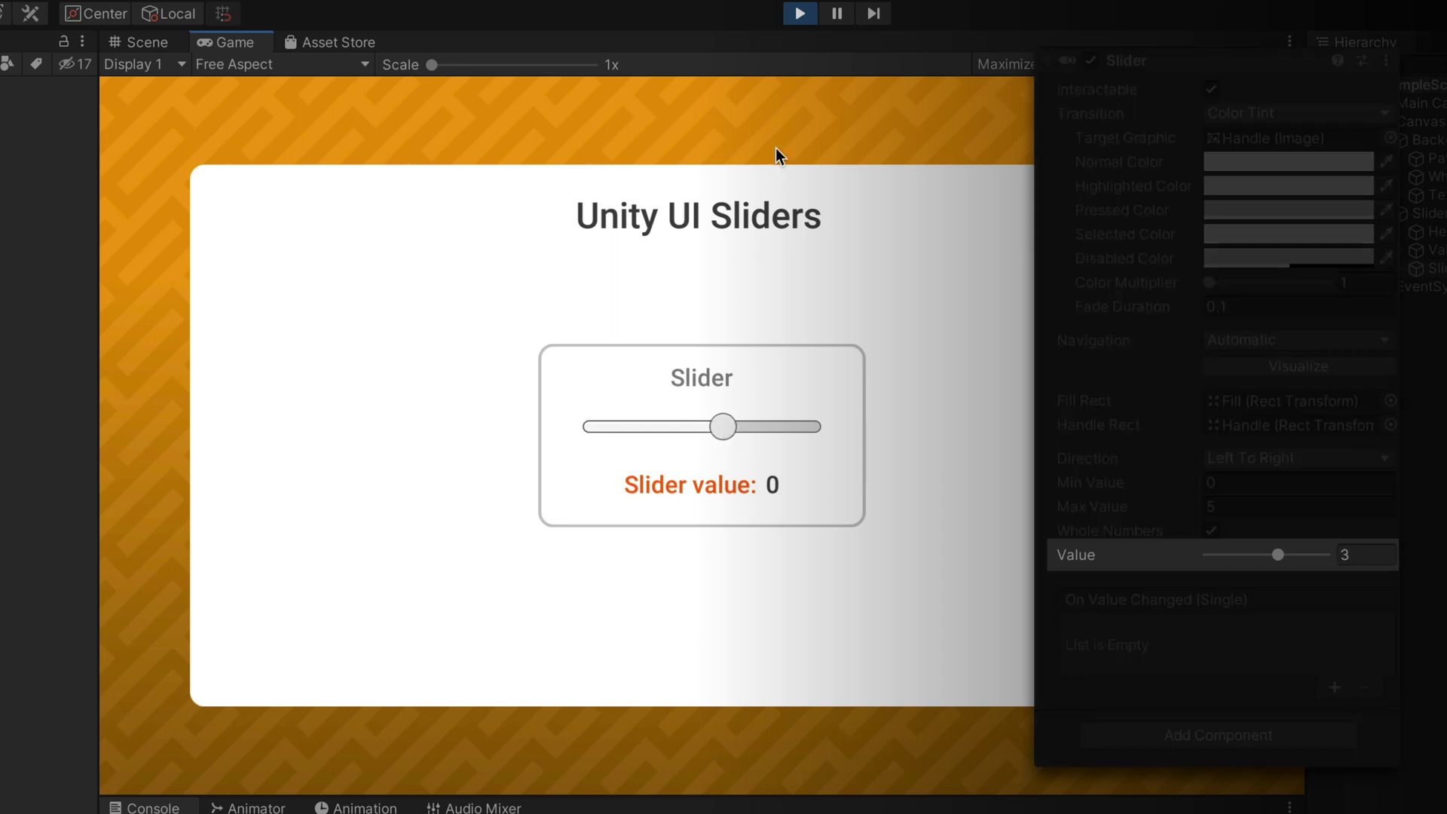
{"action": "left_click", "coordinate": [807, 20]}
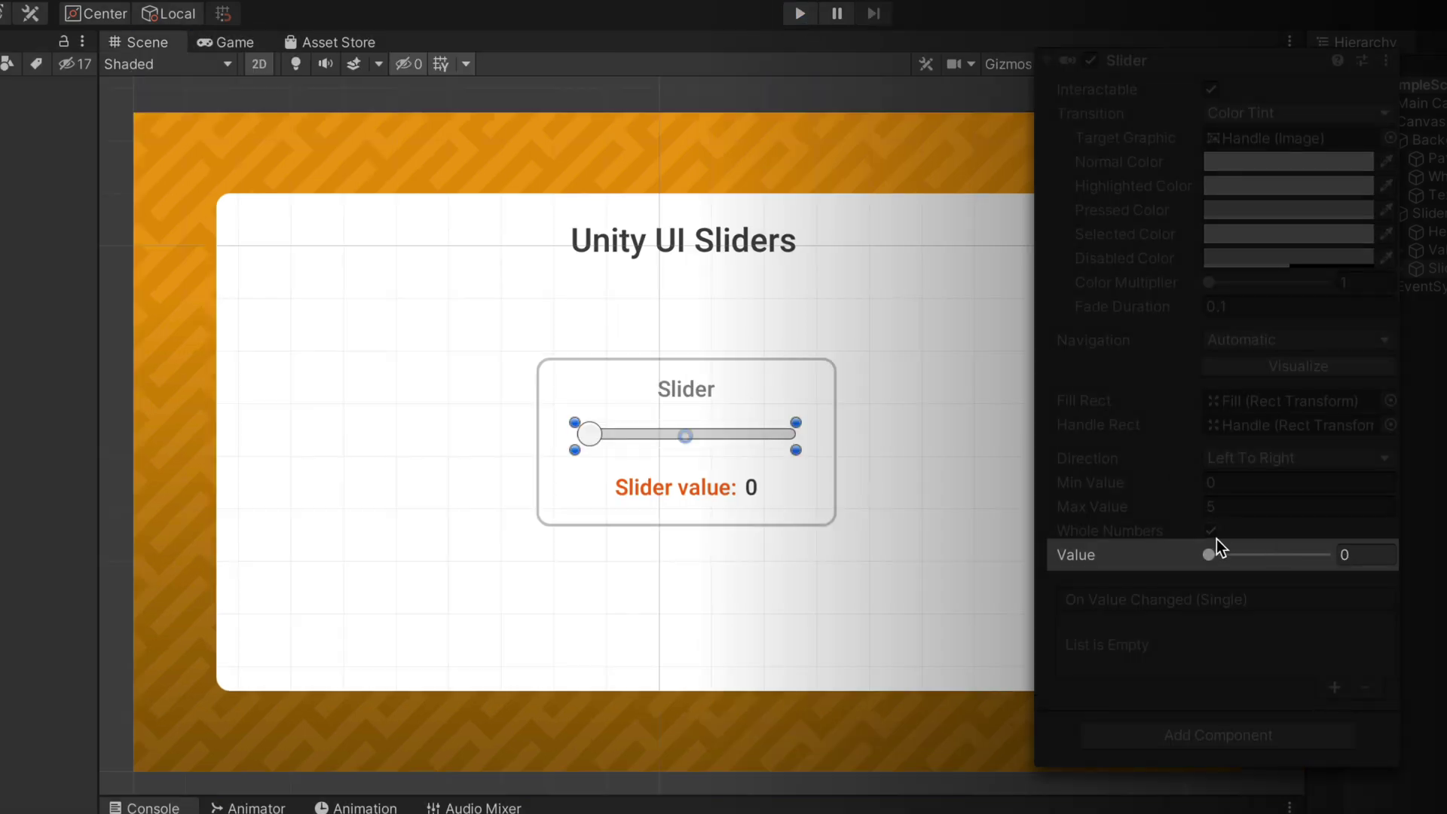
{"action": "left_click_drag", "start_coordinate": [1210, 554], "coordinate": [1301, 554]}
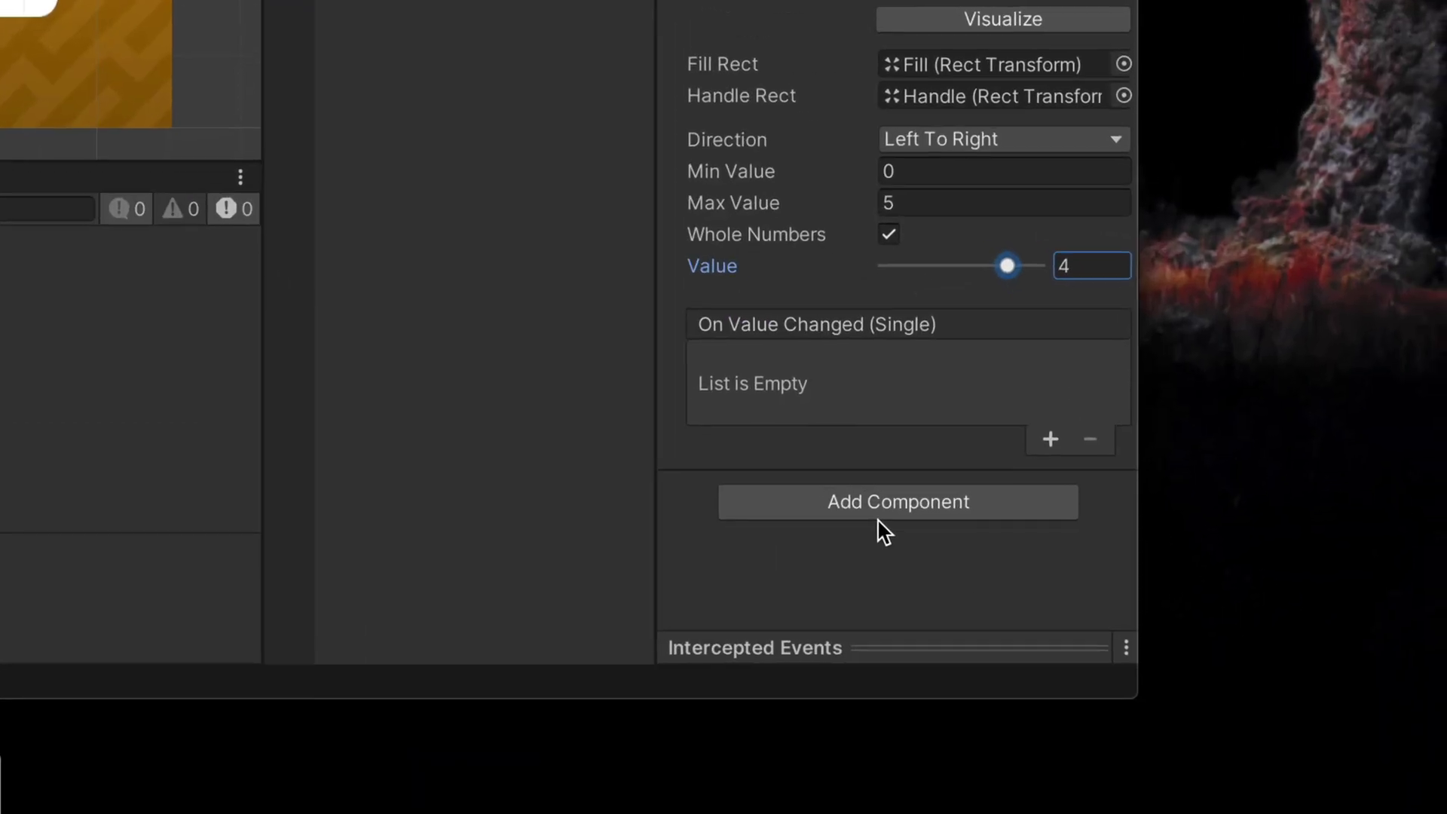
Add a new script component named SliderController to the slider
{"action": "left_click", "coordinate": [1310, 713]}
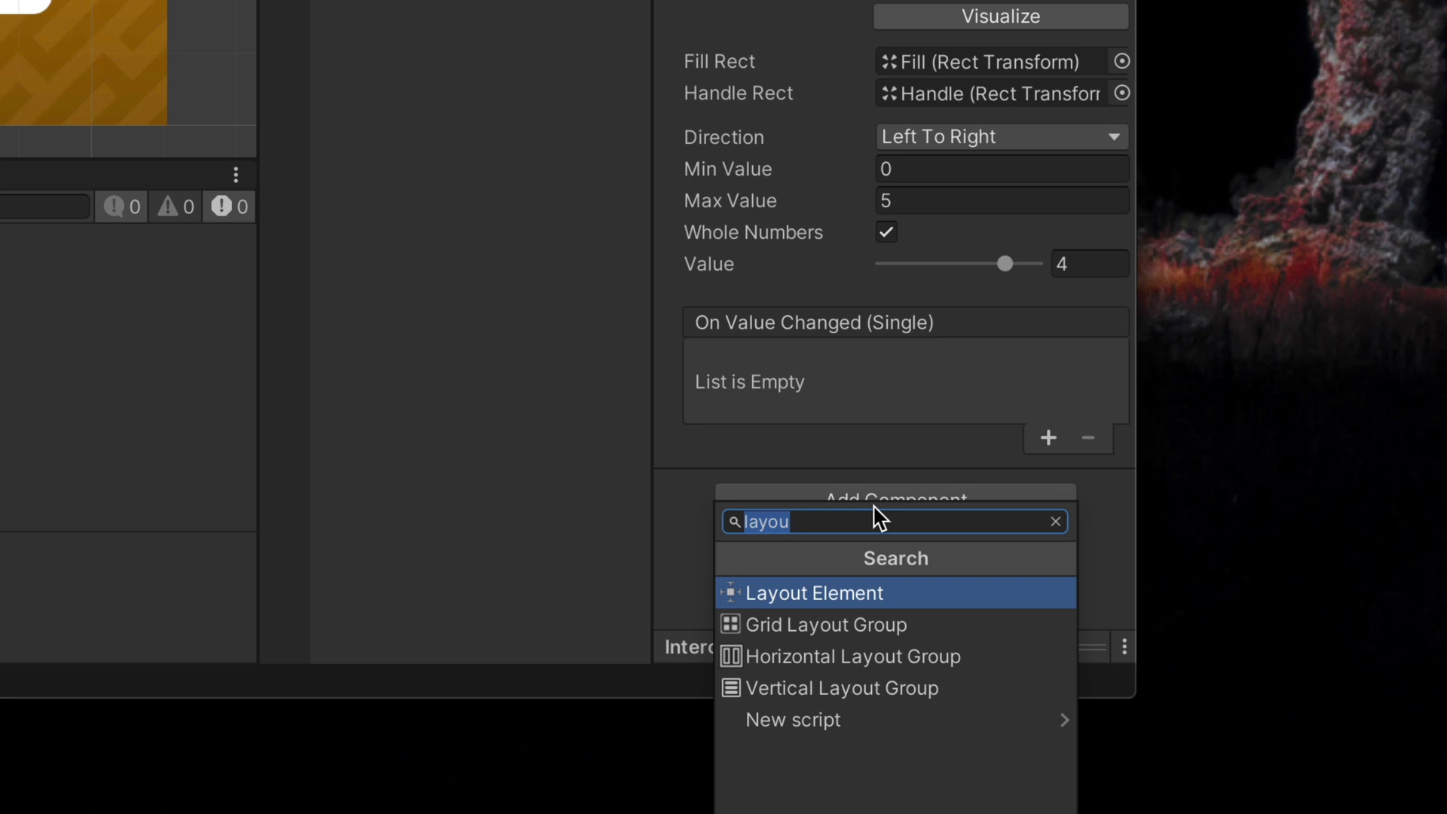
{"action": "type", "text": "S"}
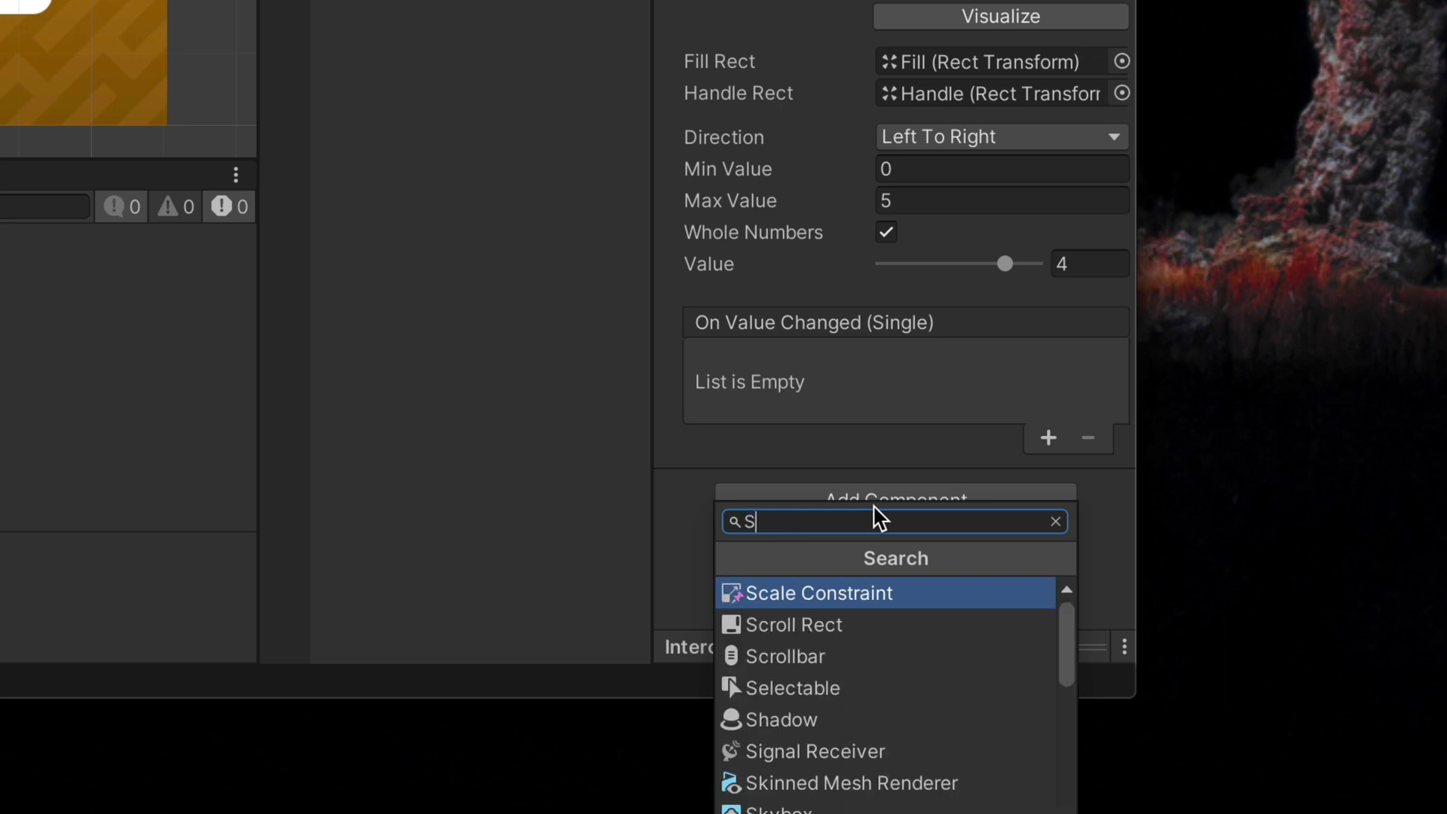
{"action": "type", "text": "liderController"}
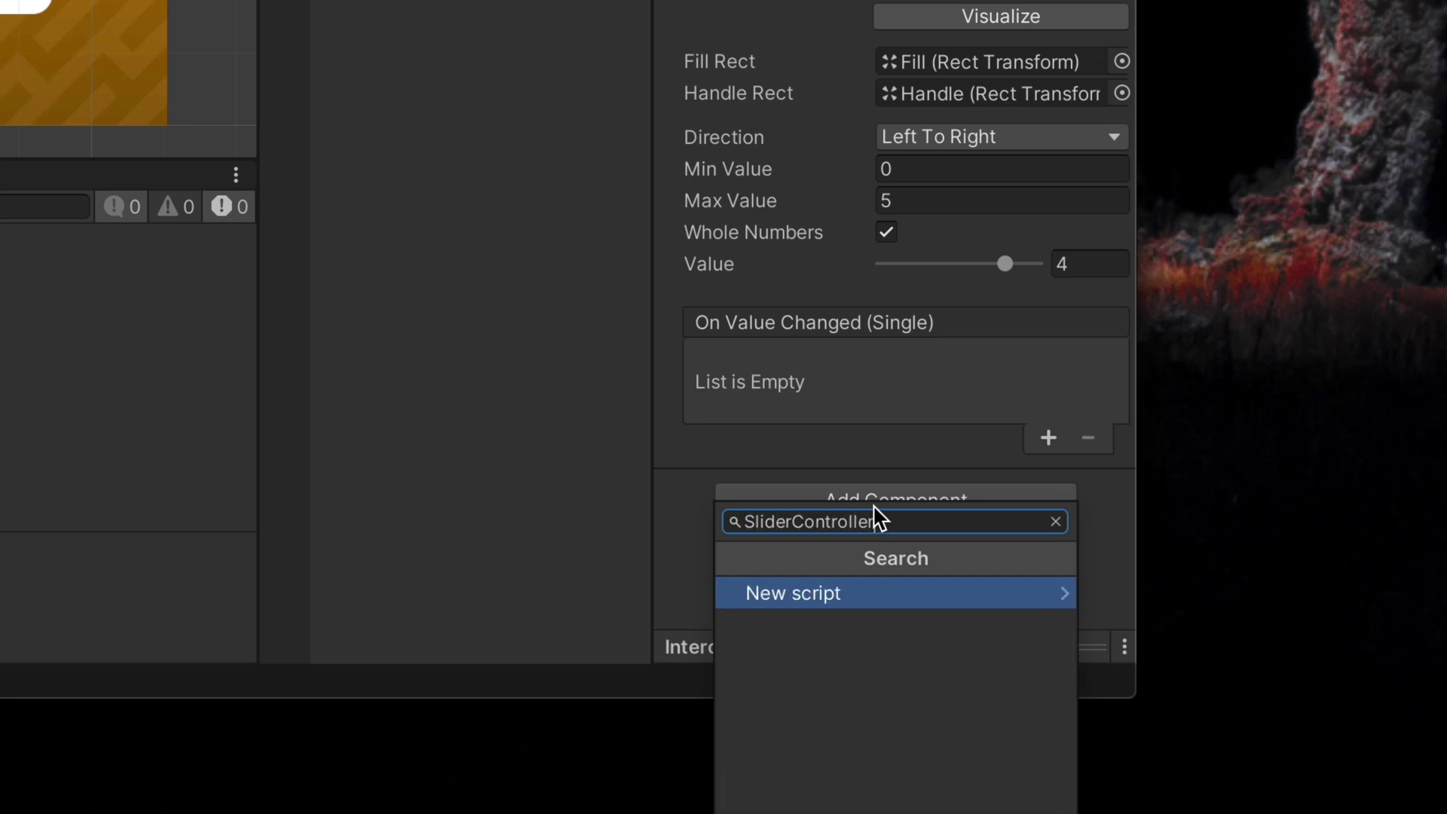
{"action": "key", "text": "Return"}
{"action": "key", "text": "Return"}
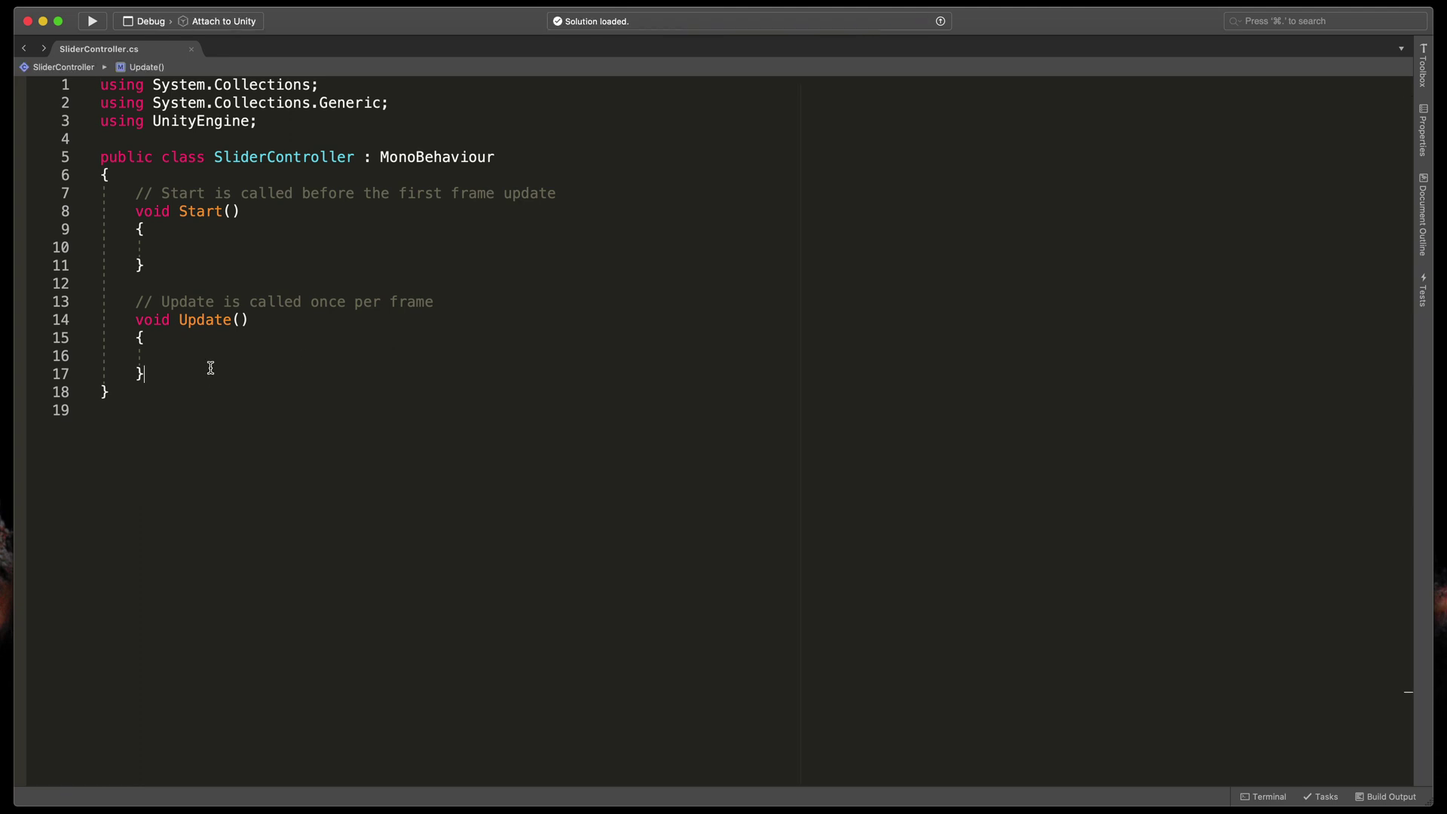
Replace the Start and Update templates with an empty public void OnSliderChanged(float value) method
{"action": "left_click_drag", "start_coordinate": [211, 375], "coordinate": [140, 187]}
{"action": "type", "text": "publ"}
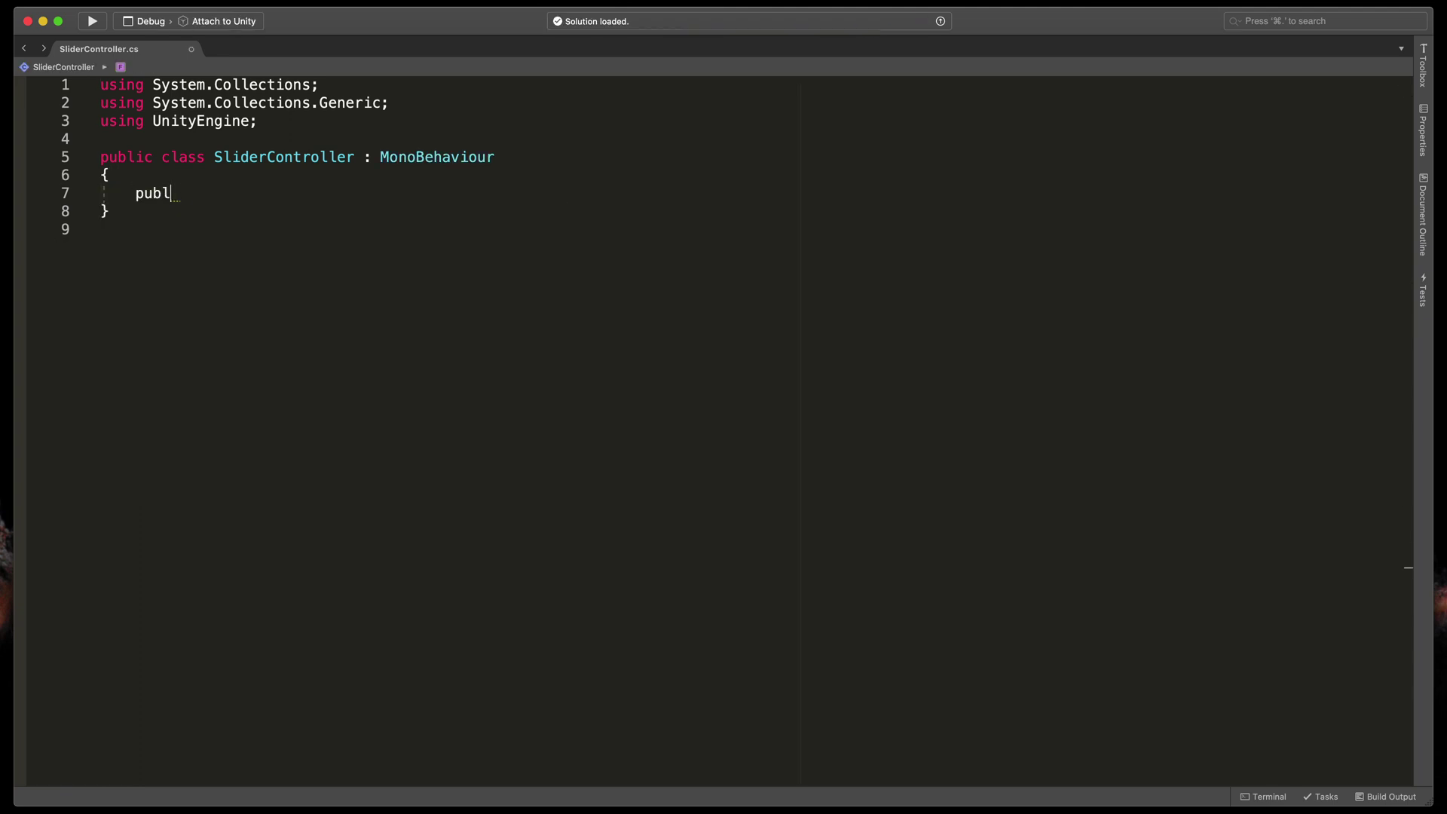
{"action": "type", "text": "ic void OnS"}
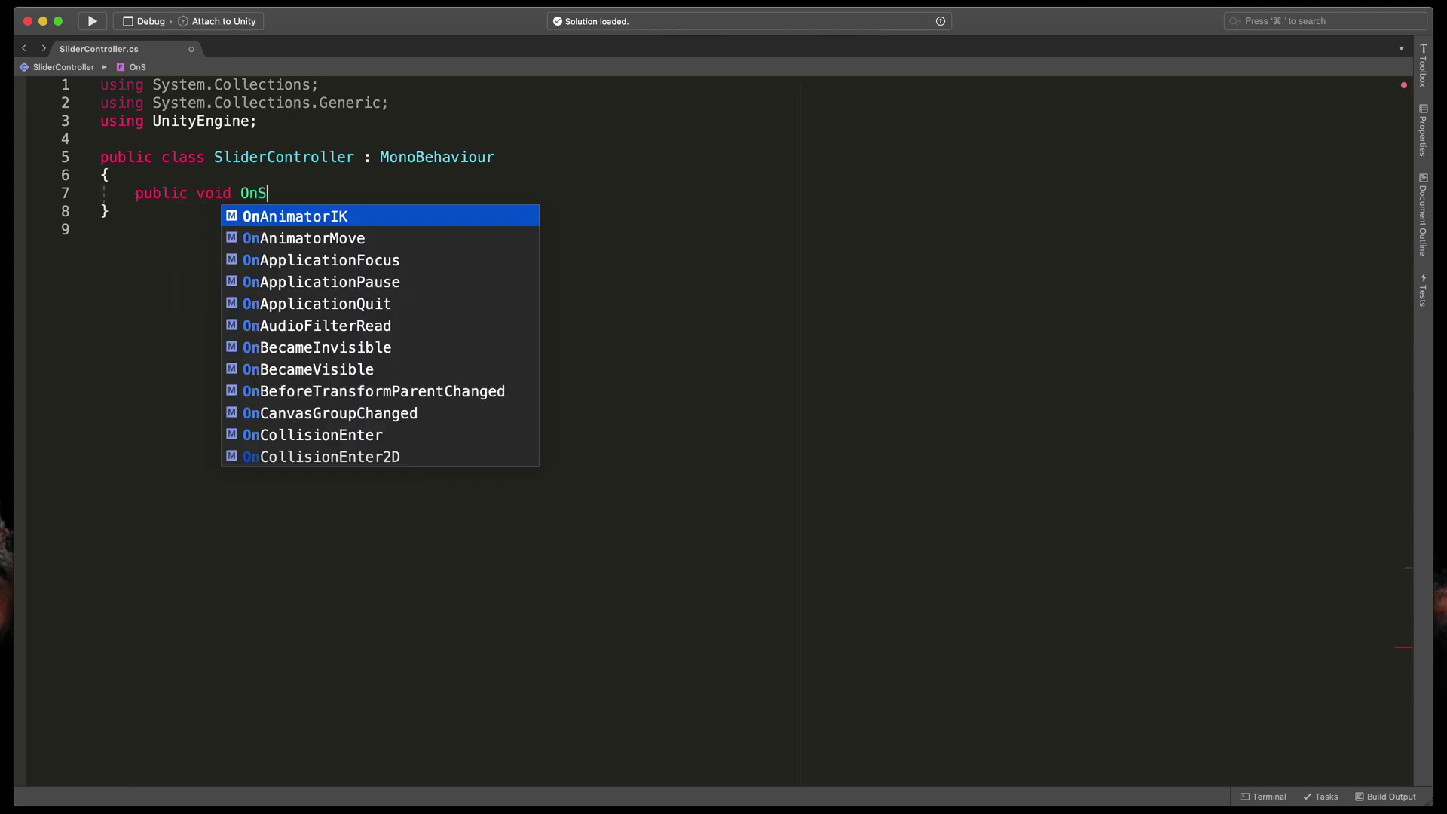
{"action": "type", "text": "liderChanged"}
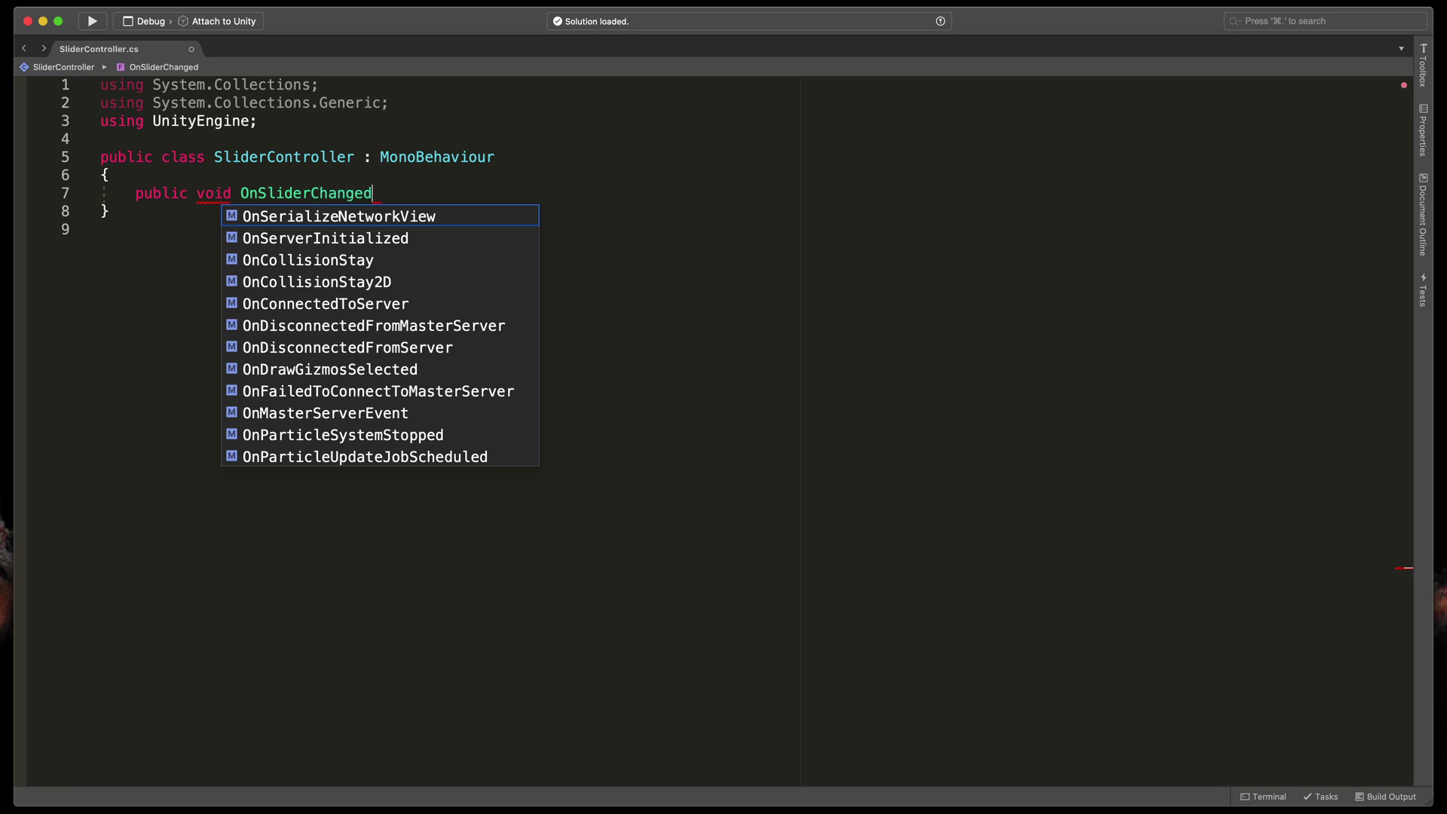
{"action": "type", "text": "(float va"}
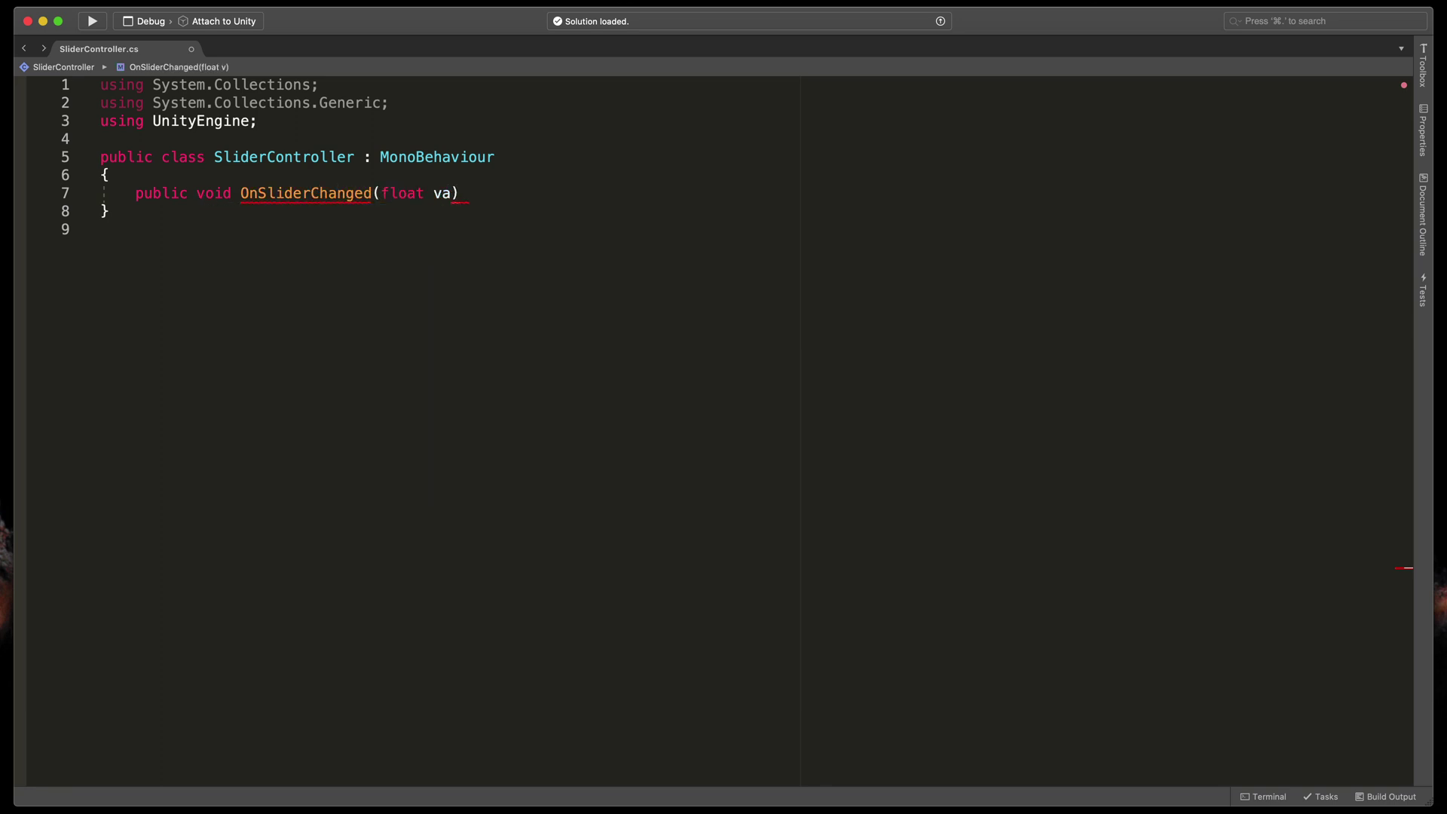
{"action": "type", "text": "lue) {"}
{"action": "key", "text": "Return"}
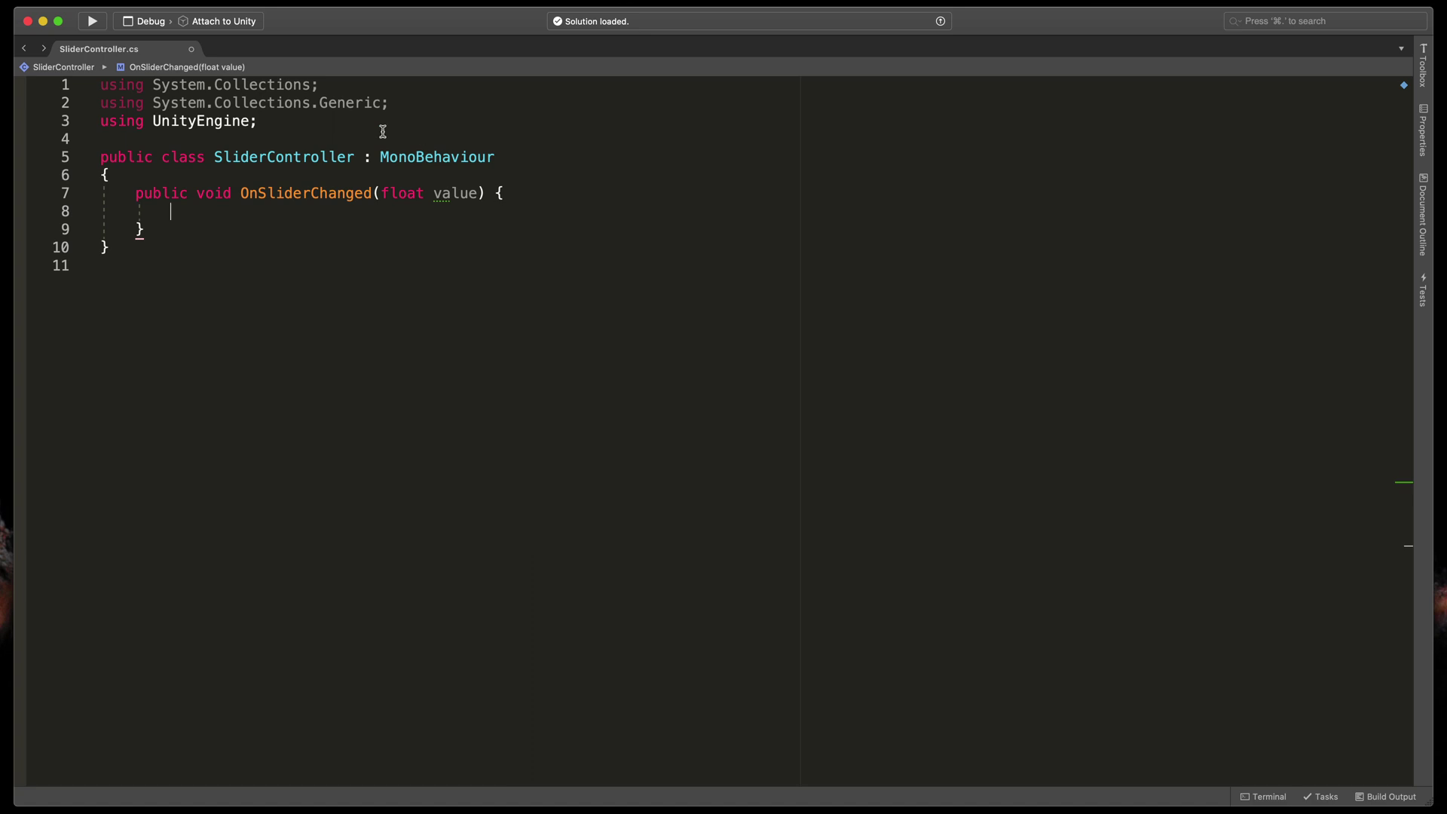
Import UnityEngine.UI and declare a public Text valueText field in SliderController
{"action": "left_click", "coordinate": [453, 123]}
{"action": "key", "text": "Return"}
{"action": "type", "text": "using Unity"}
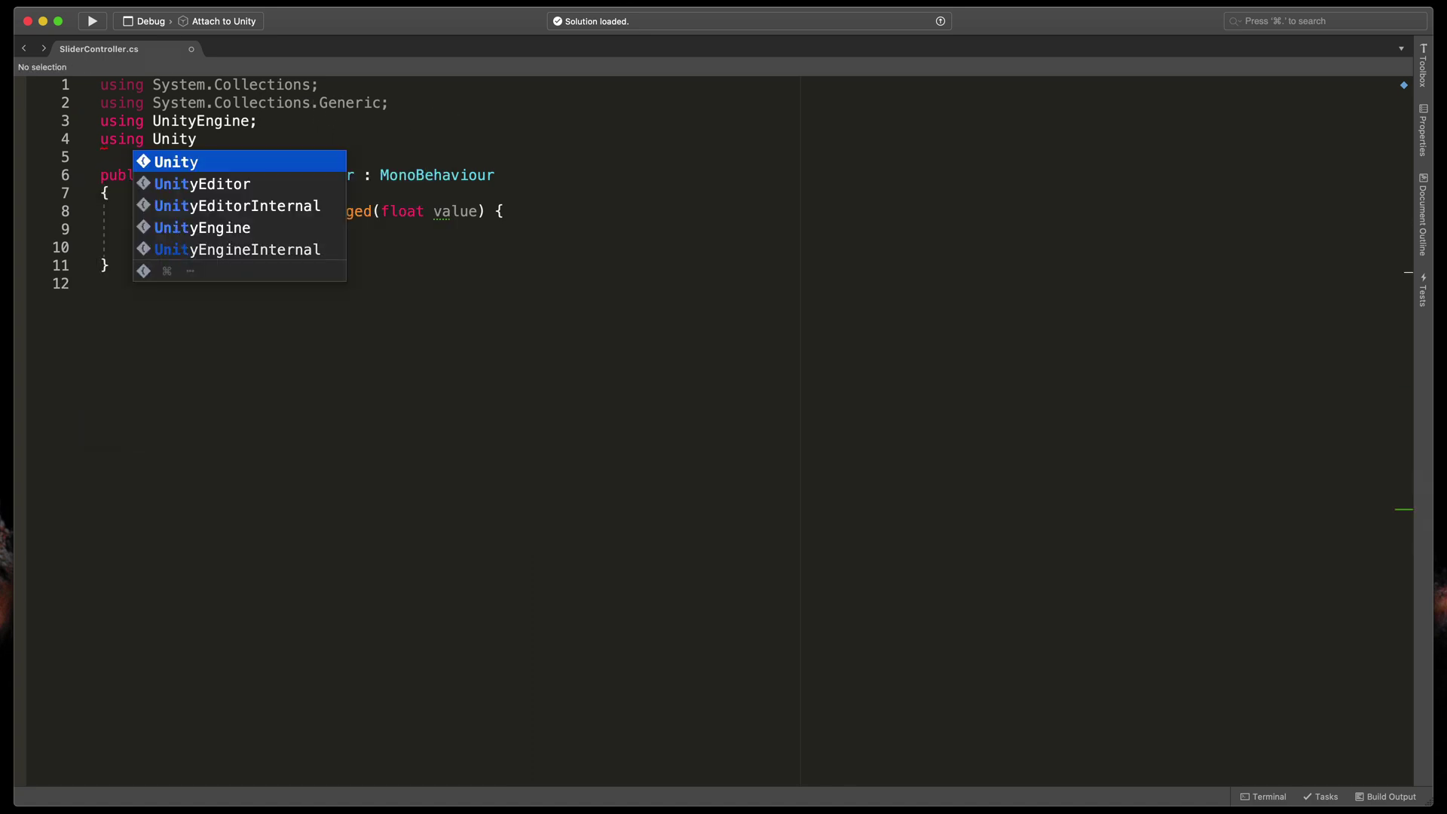
{"action": "type", "text": "Engine.UI"}
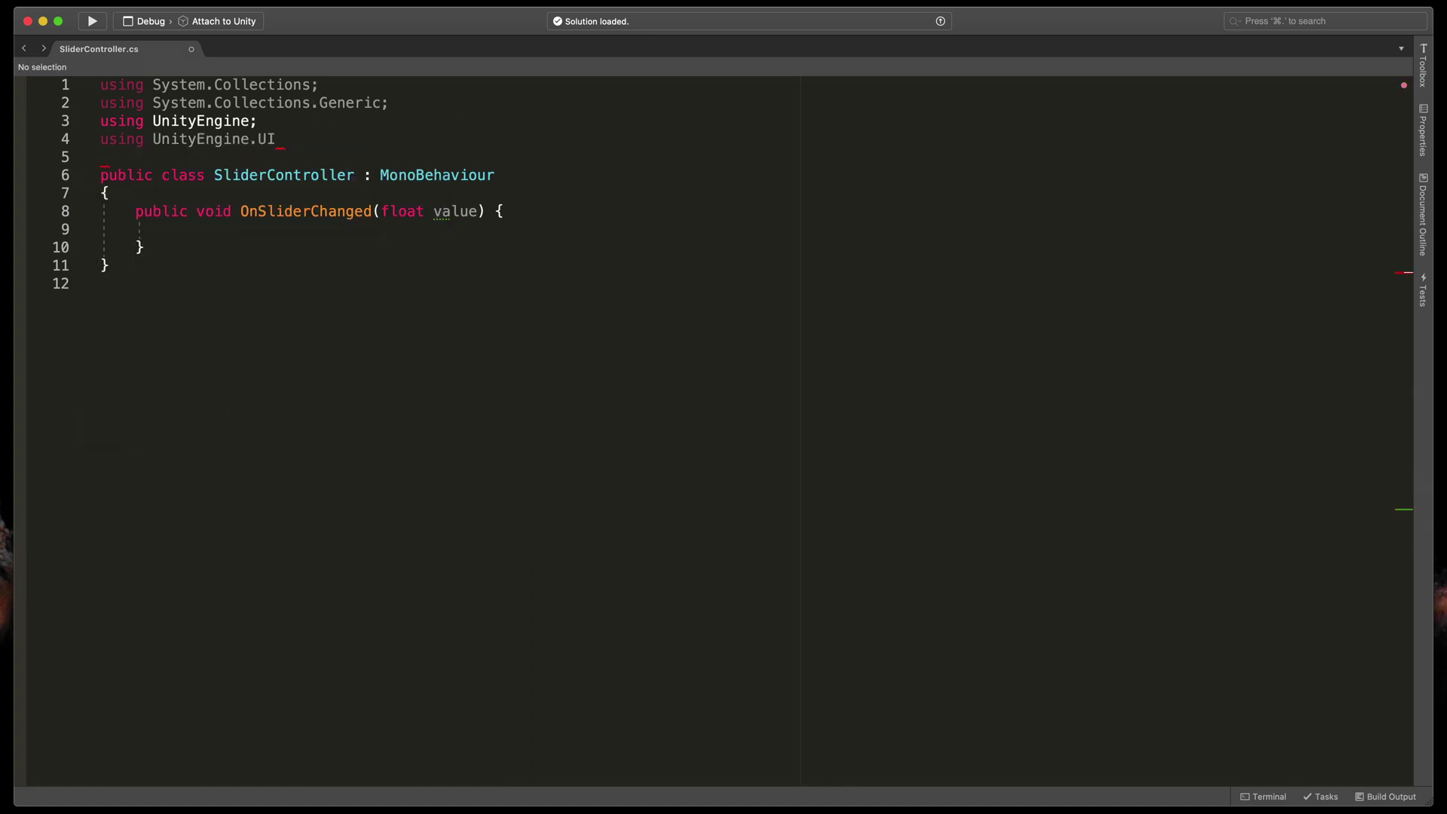
{"action": "key", "text": "Down"}
{"action": "key", "text": "Down"}
{"action": "key", "text": "Down"}
{"action": "key", "text": "Return"}
{"action": "key", "text": "Return"}
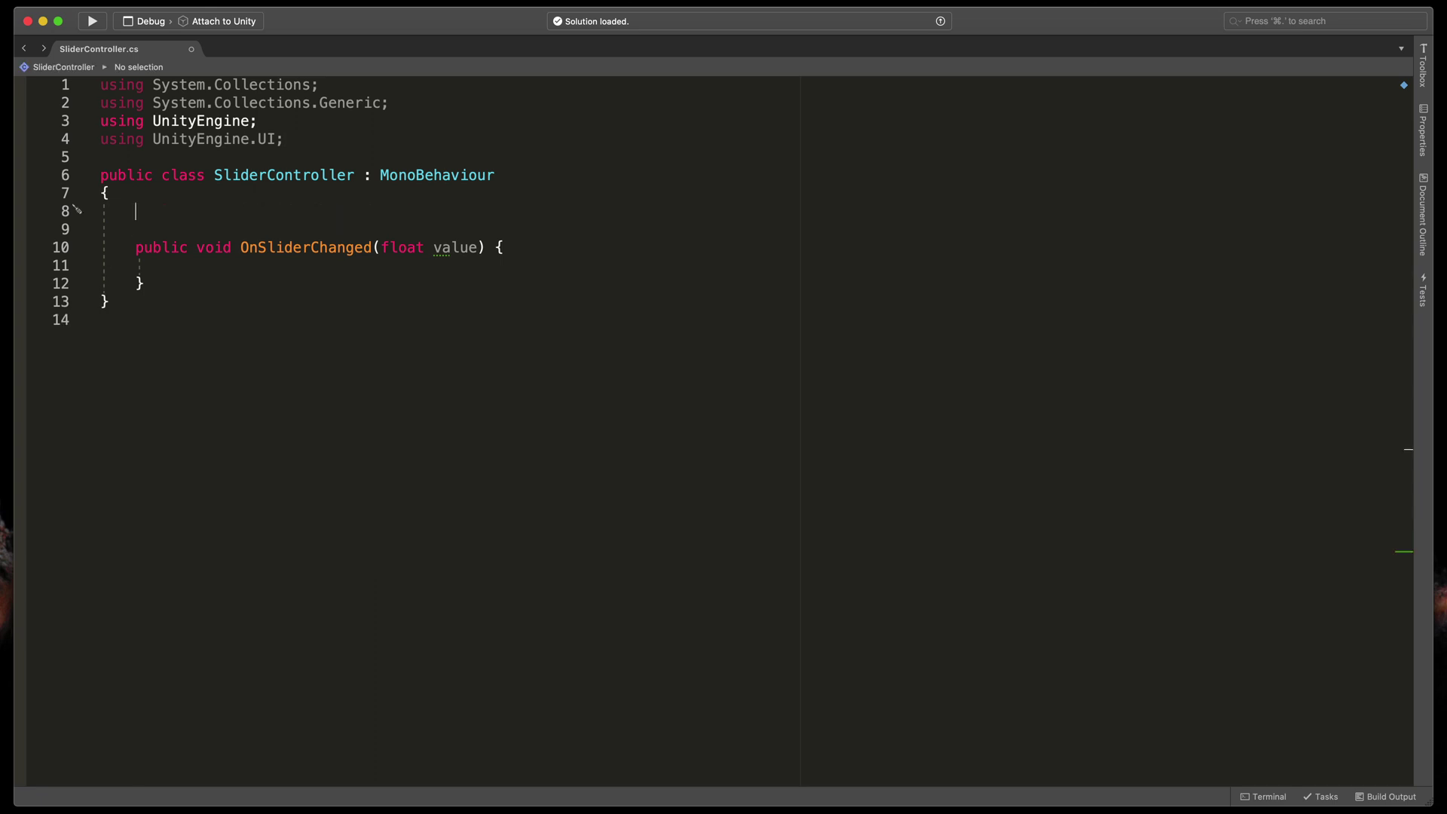
{"action": "type", "text": "public Text "}
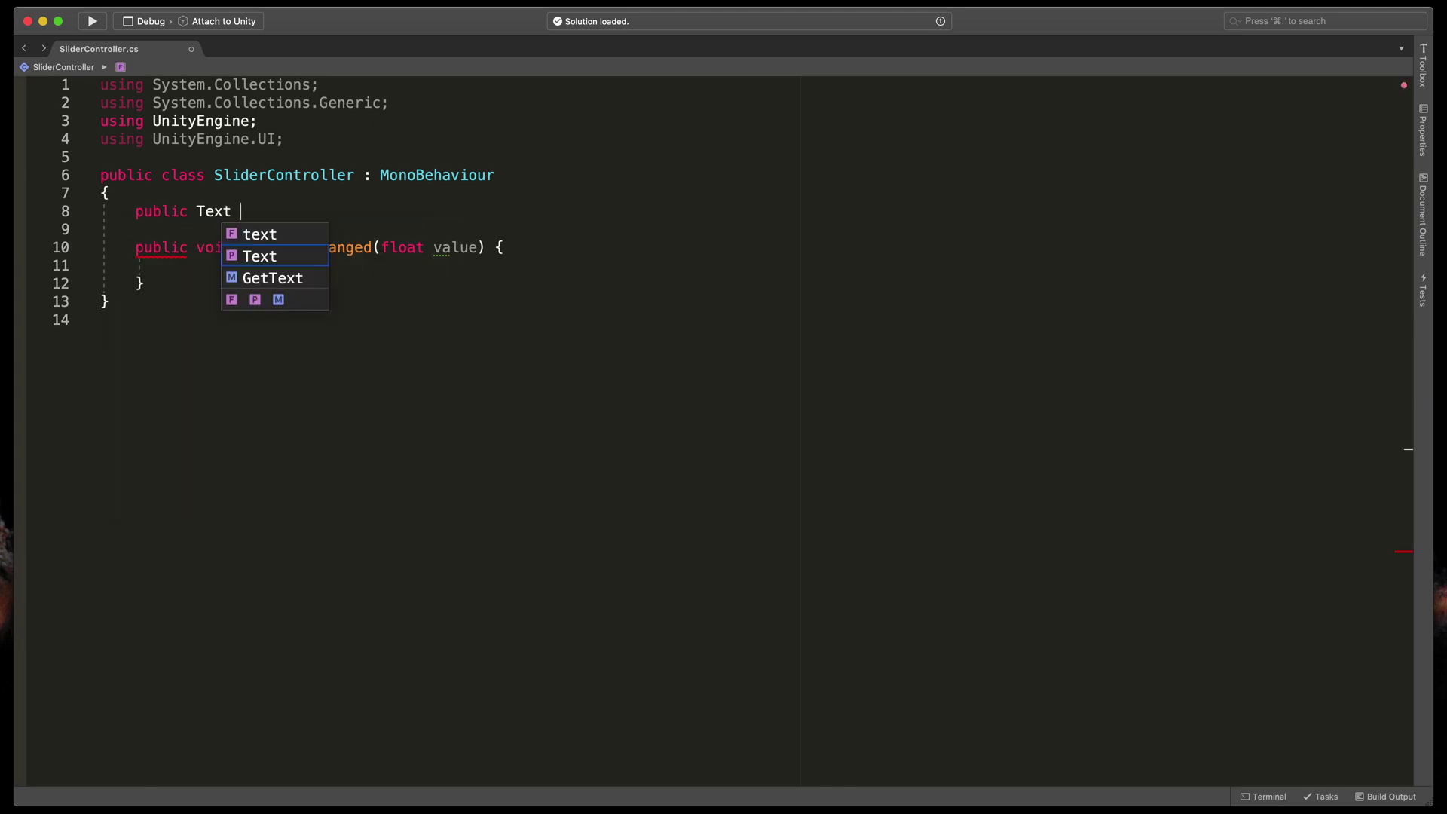
{"action": "type", "text": "valueText;"}
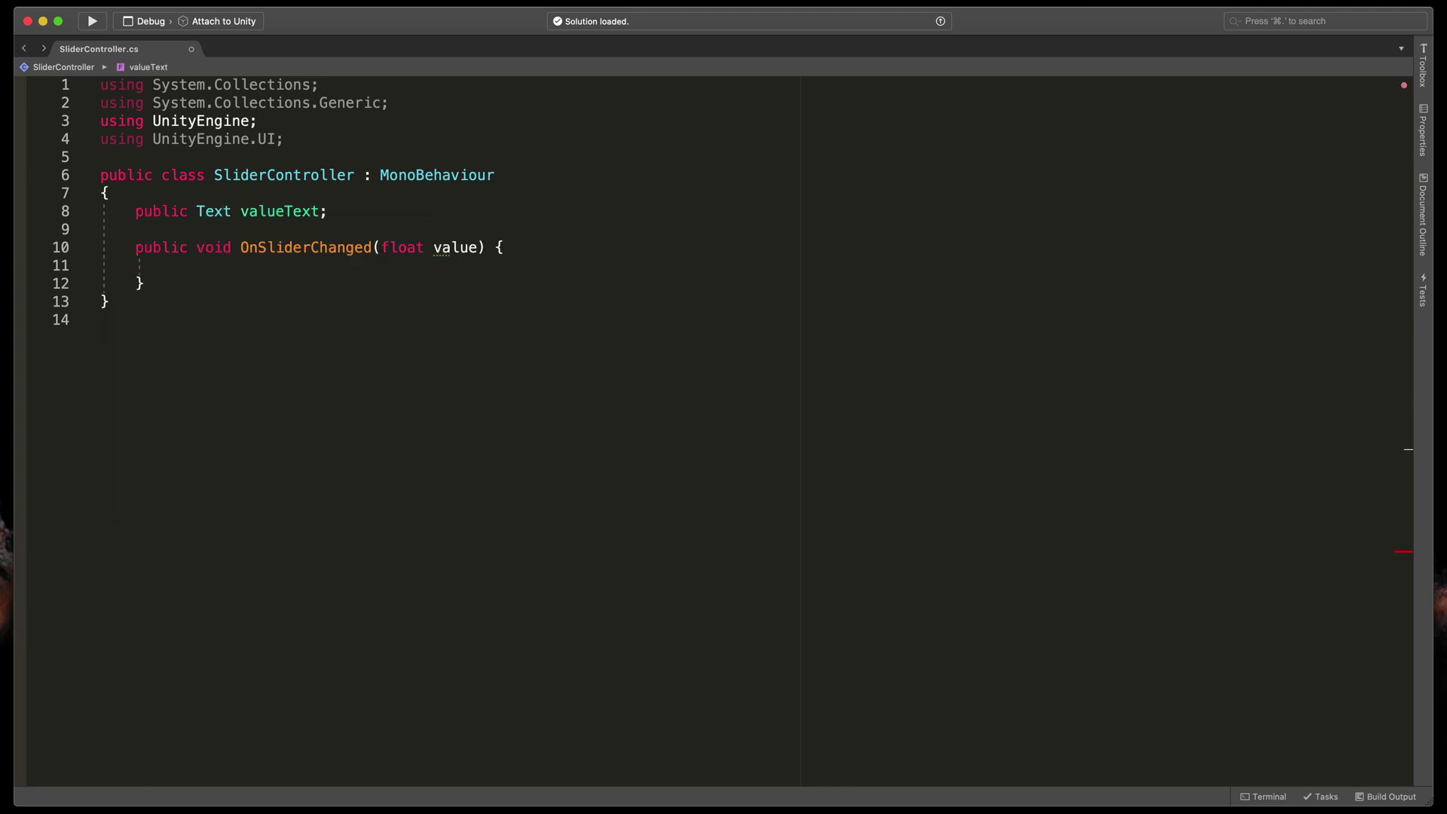
Make OnSliderChanged set valueText.text = value.ToString();
{"action": "left_click", "coordinate": [171, 265]}
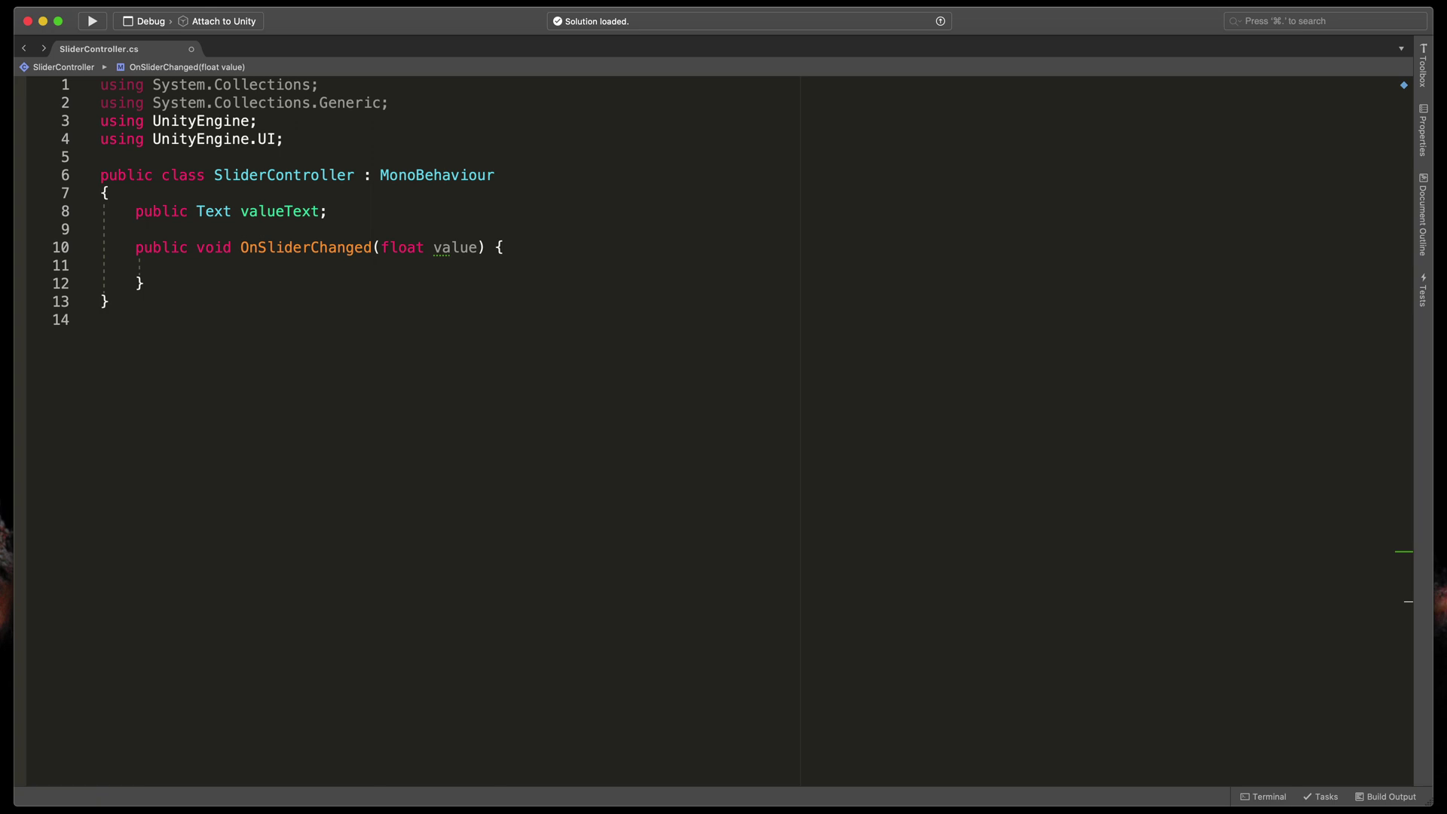
{"action": "type", "text": "valueText.t"}
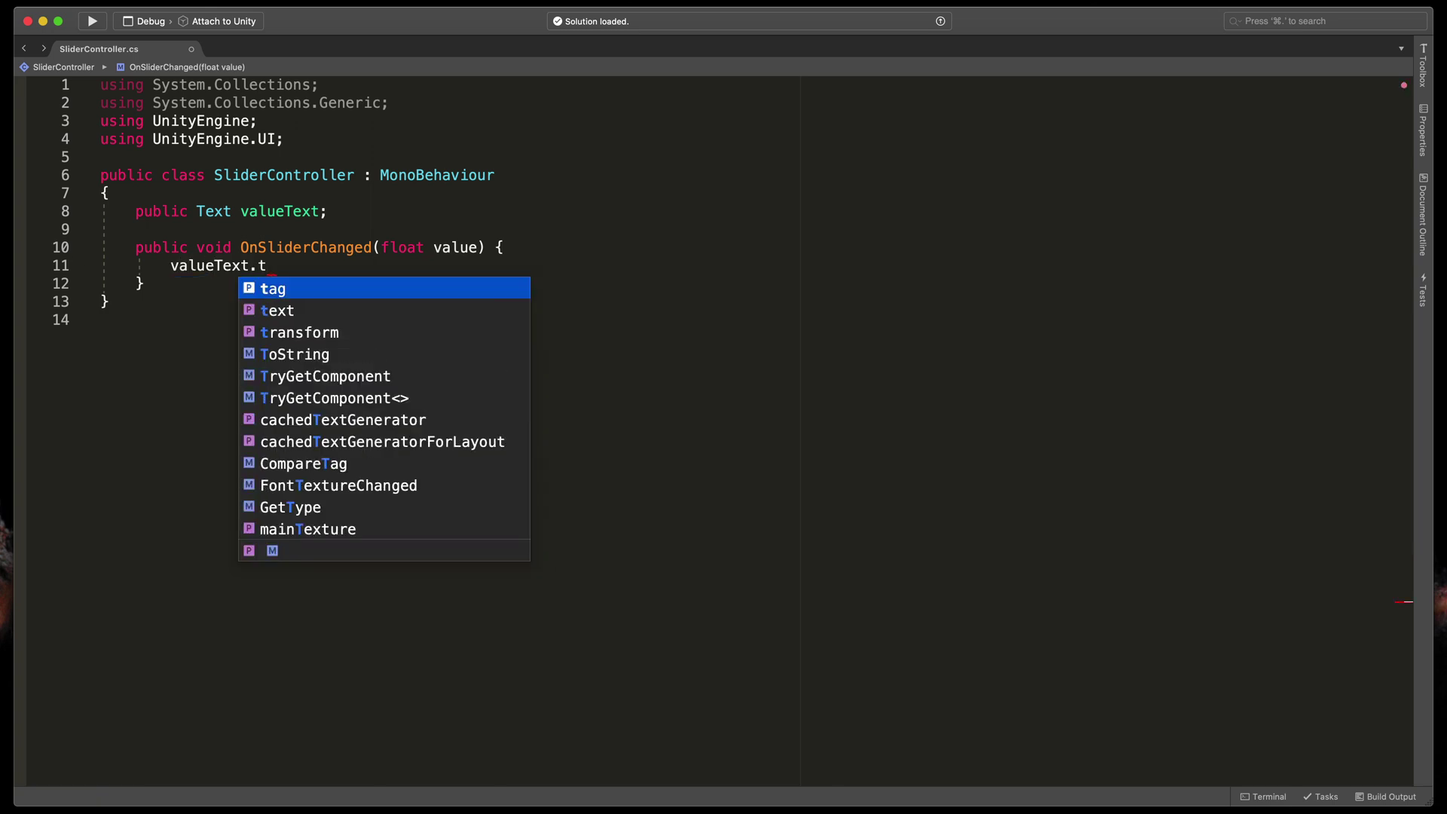
{"action": "type", "text": "ext = value.t"}
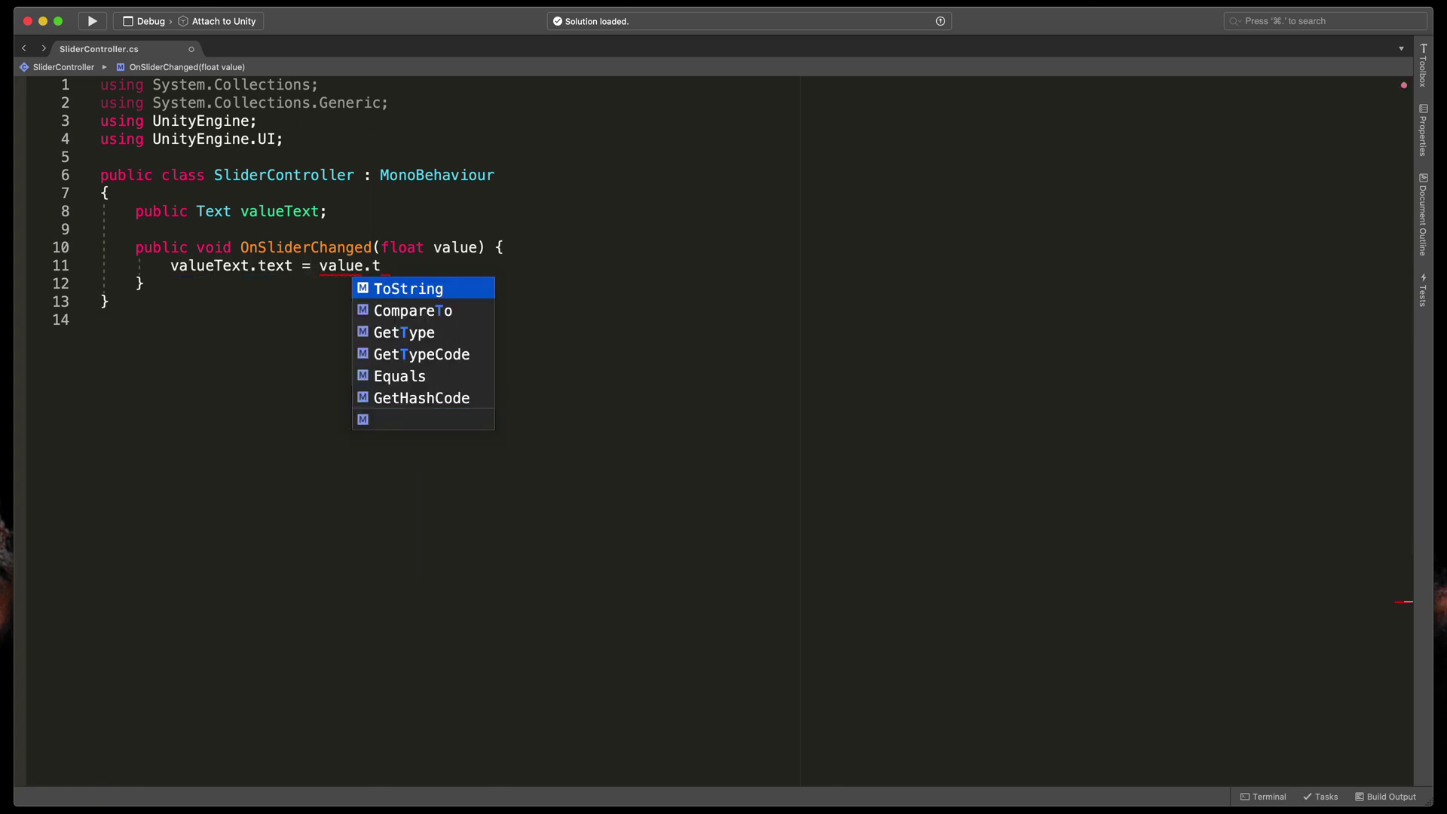
{"action": "key", "text": "Return"}
{"action": "type", "text": "();"}
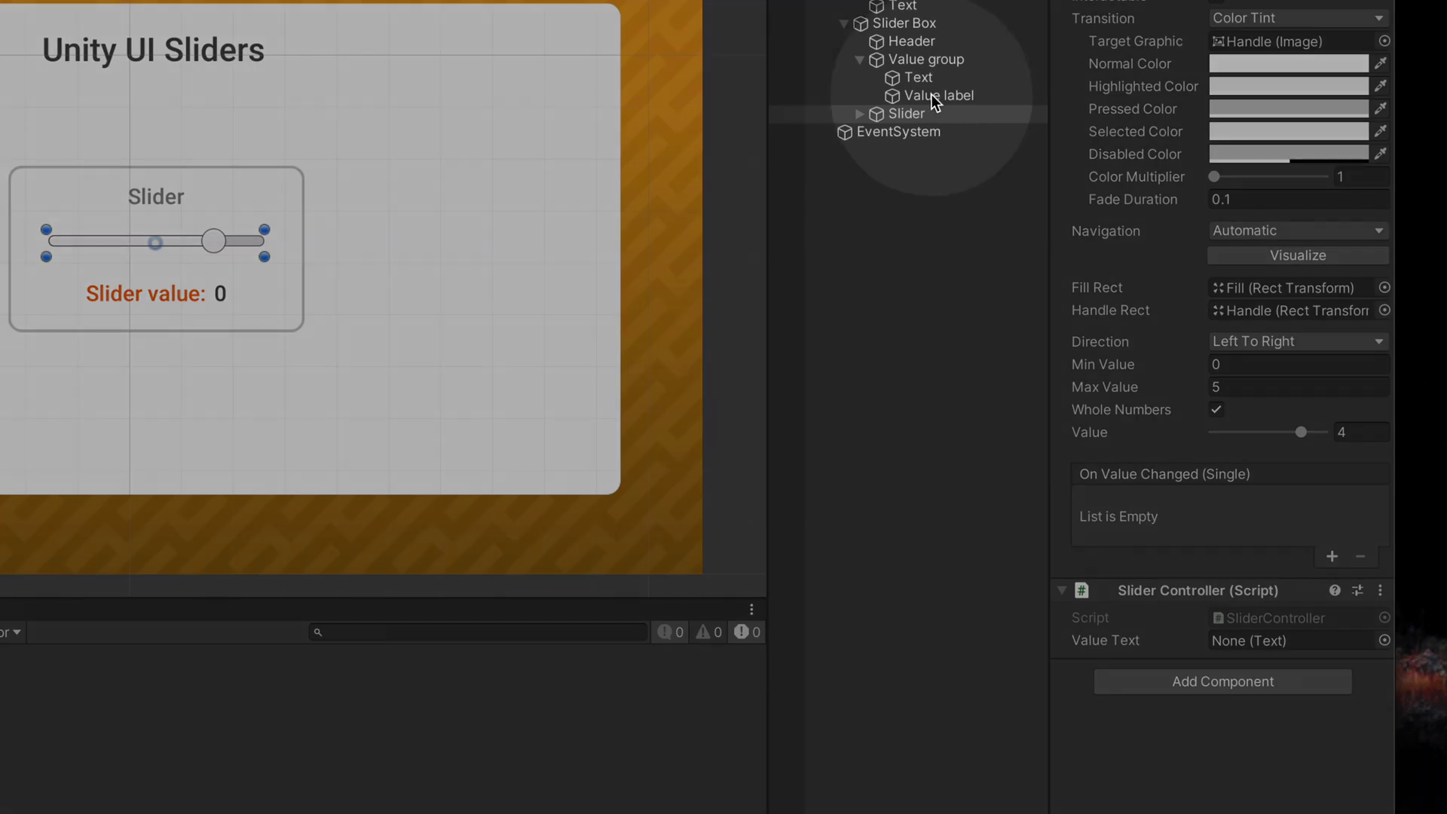
Link the Value label to Value Text and route On Value Changed to SliderController.OnSliderChanged
{"action": "left_click", "coordinate": [1128, 218]}
{"action": "left_click_drag", "start_coordinate": [936, 99], "coordinate": [1236, 644]}
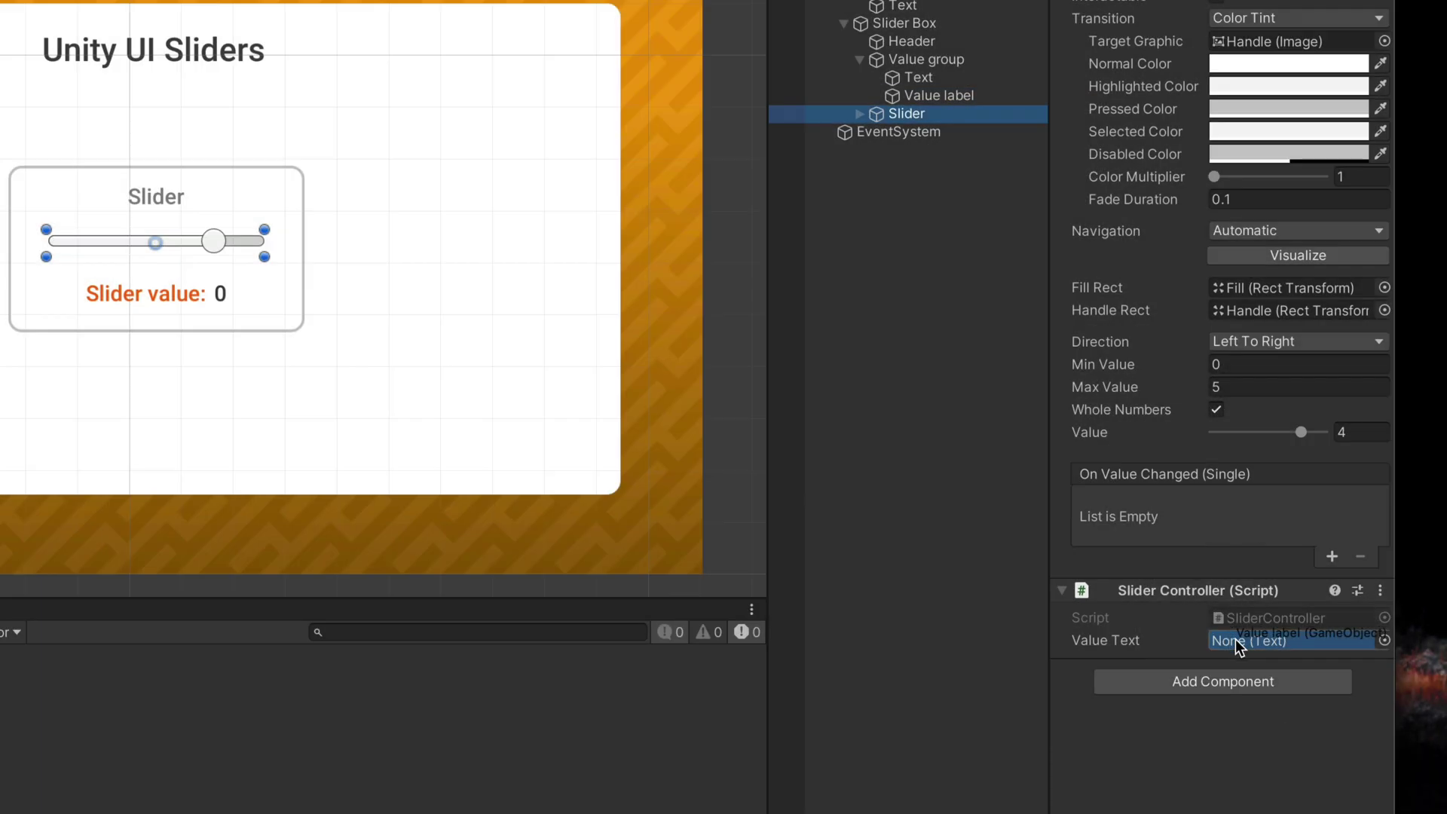
{"action": "left_click", "coordinate": [1332, 557]}
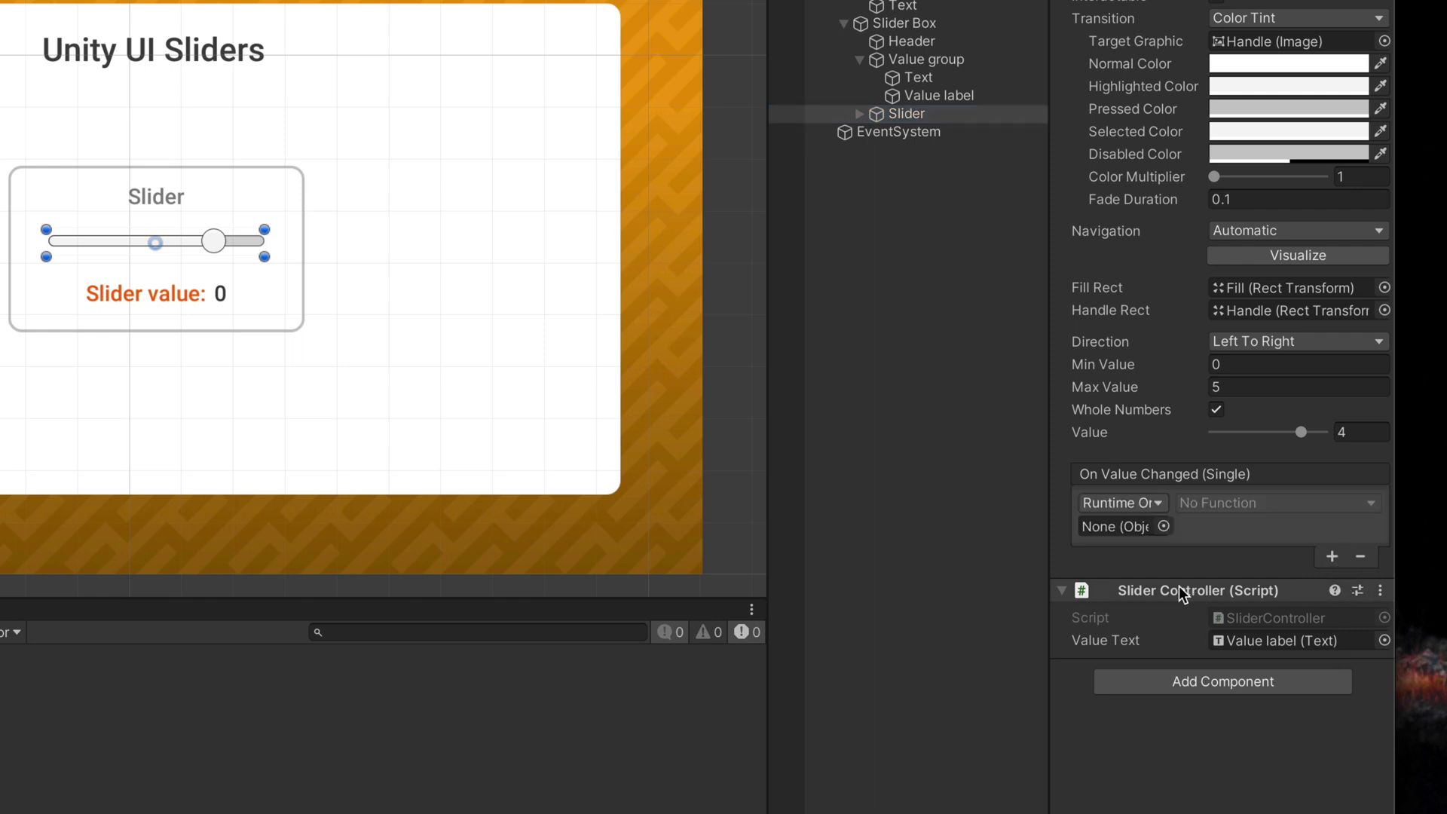
{"action": "left_click_drag", "start_coordinate": [1179, 586], "coordinate": [1124, 527]}
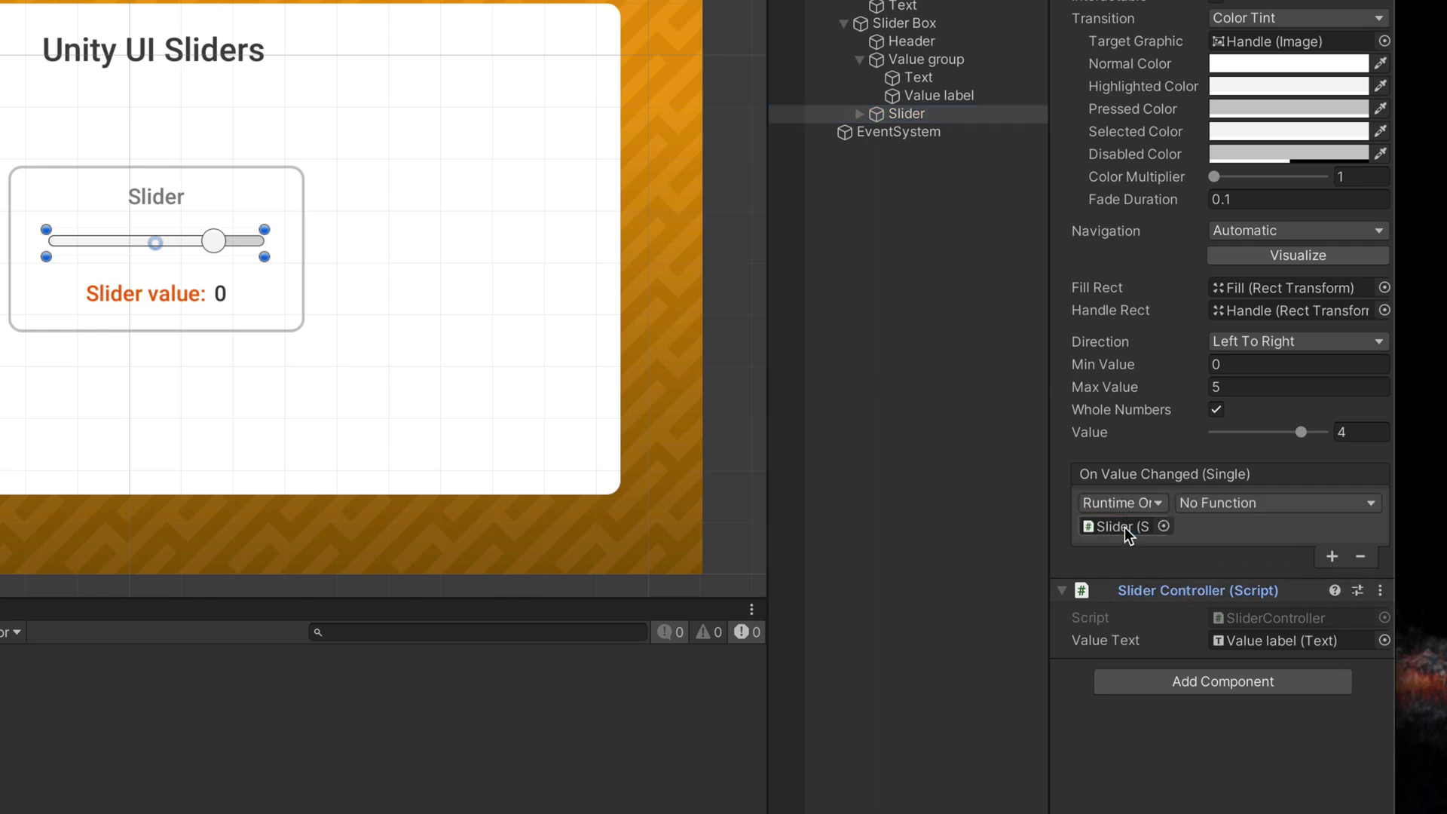
{"action": "left_click", "coordinate": [1282, 503]}
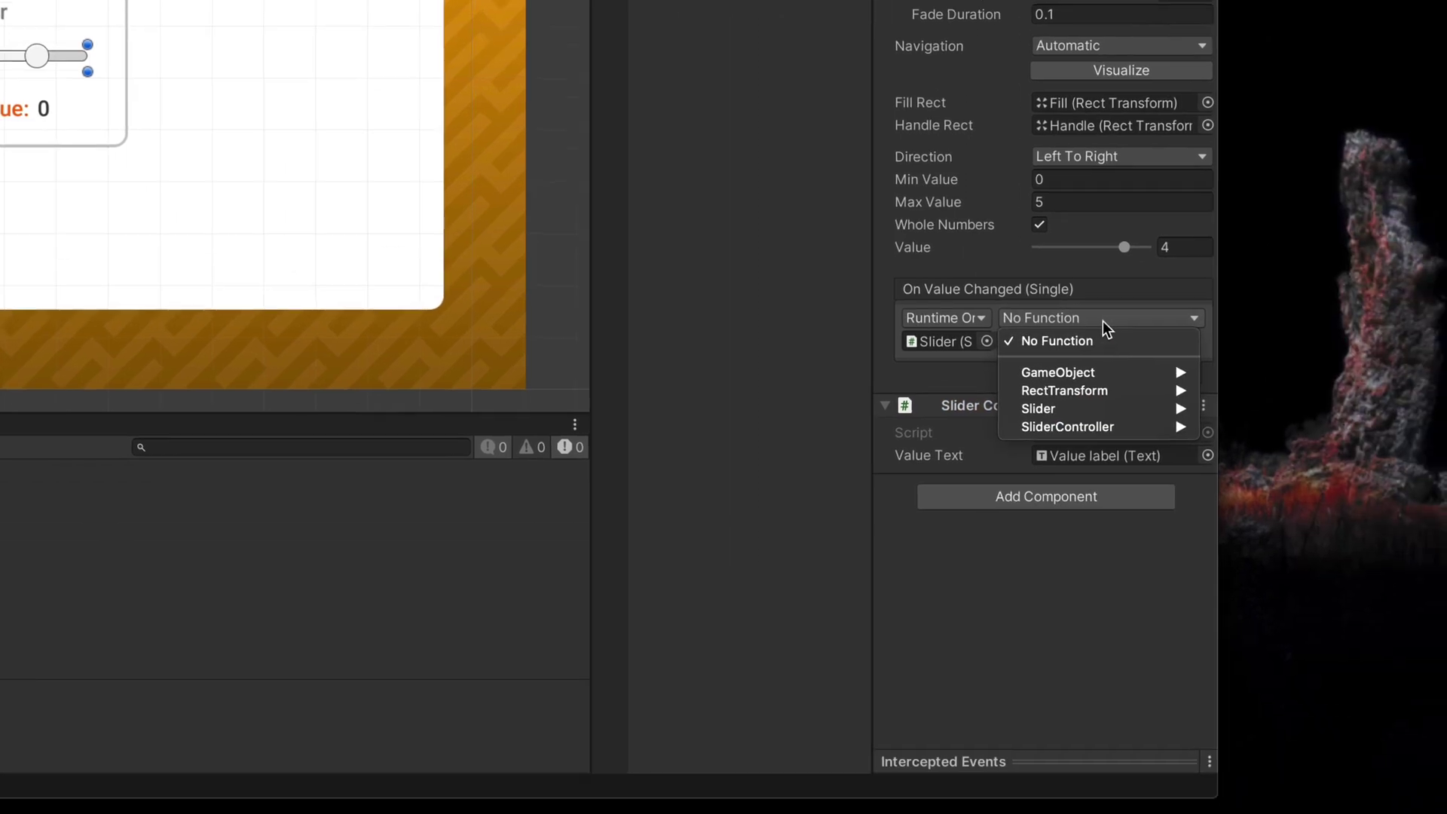
{"action": "mouse_move", "coordinate": [1291, 603]}
{"action": "mouse_move", "coordinate": [1117, 427]}
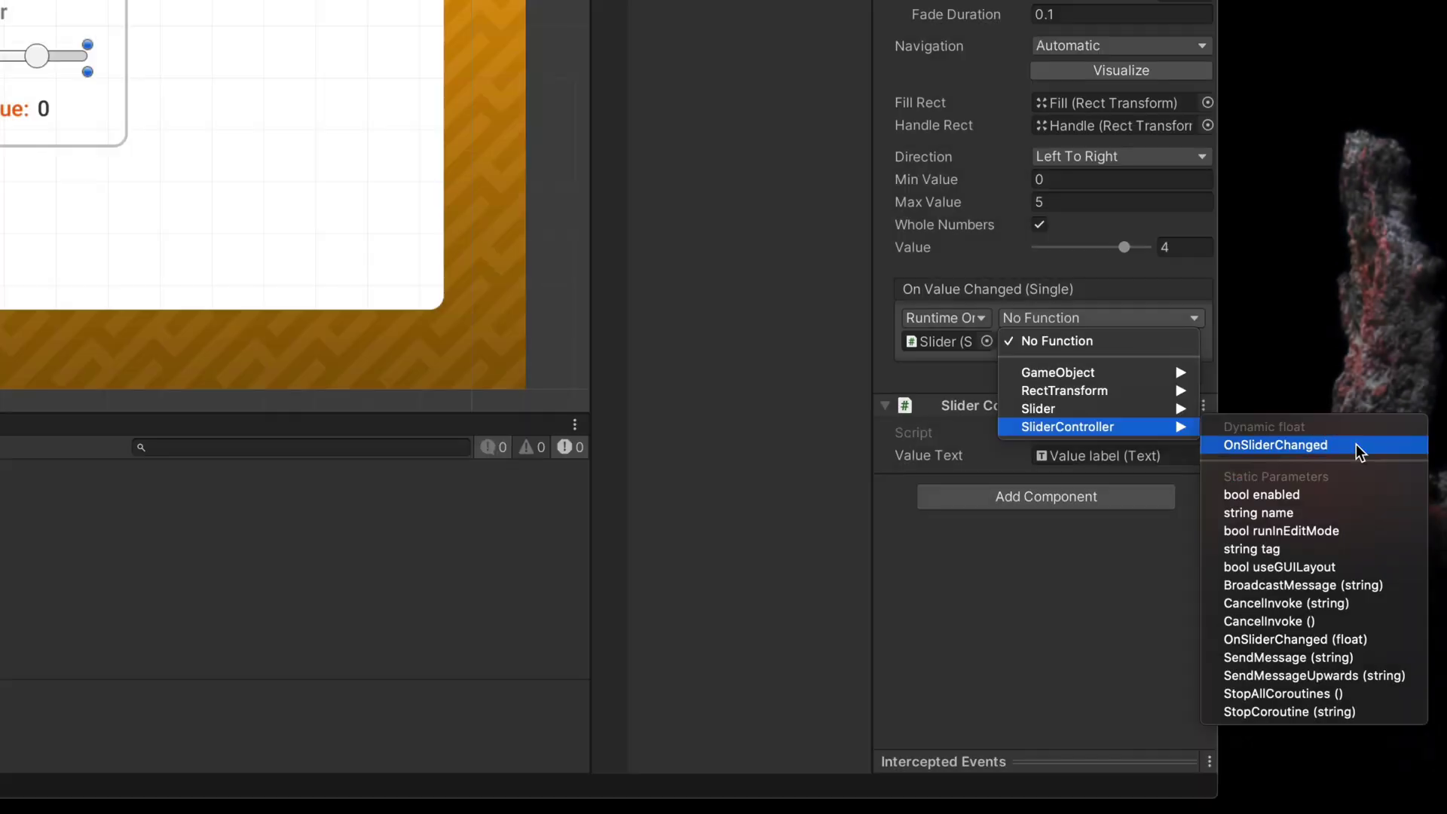
{"action": "left_click", "coordinate": [1356, 444]}
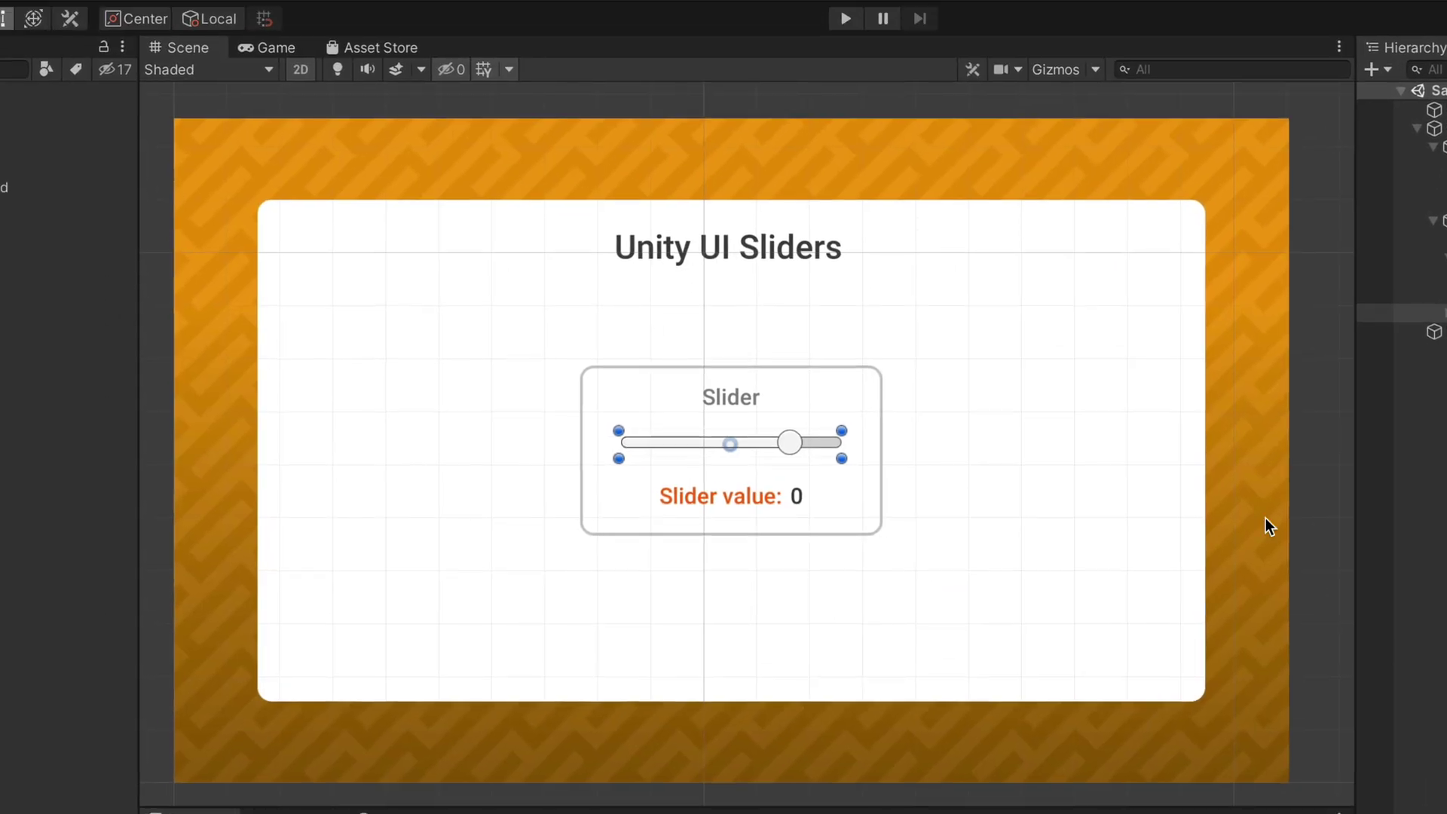
Play the scene and drag the slider to check the value label updates
{"action": "left_click", "coordinate": [859, 24]}
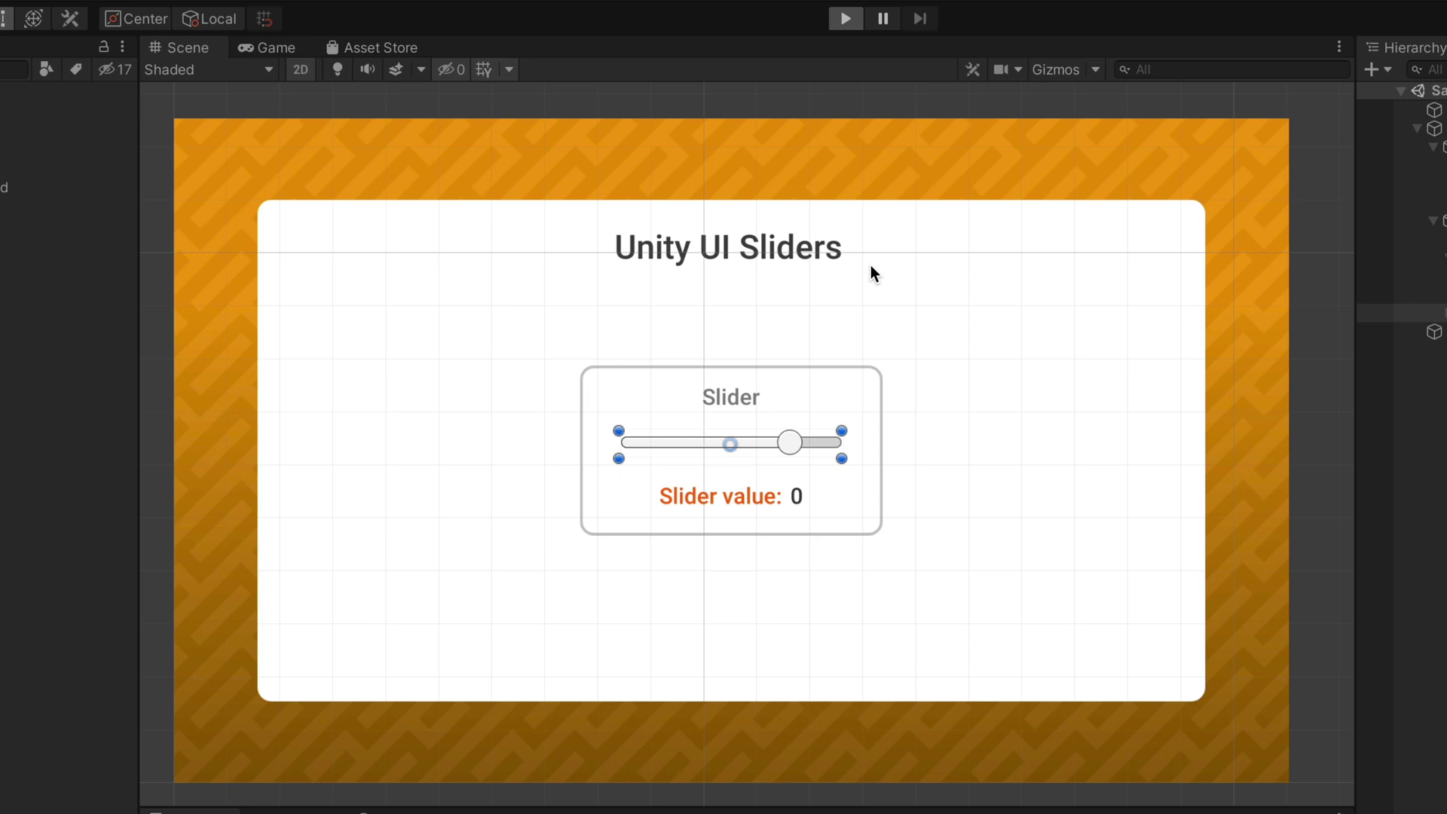
{"action": "left_click_drag", "start_coordinate": [802, 440], "coordinate": [834, 439]}
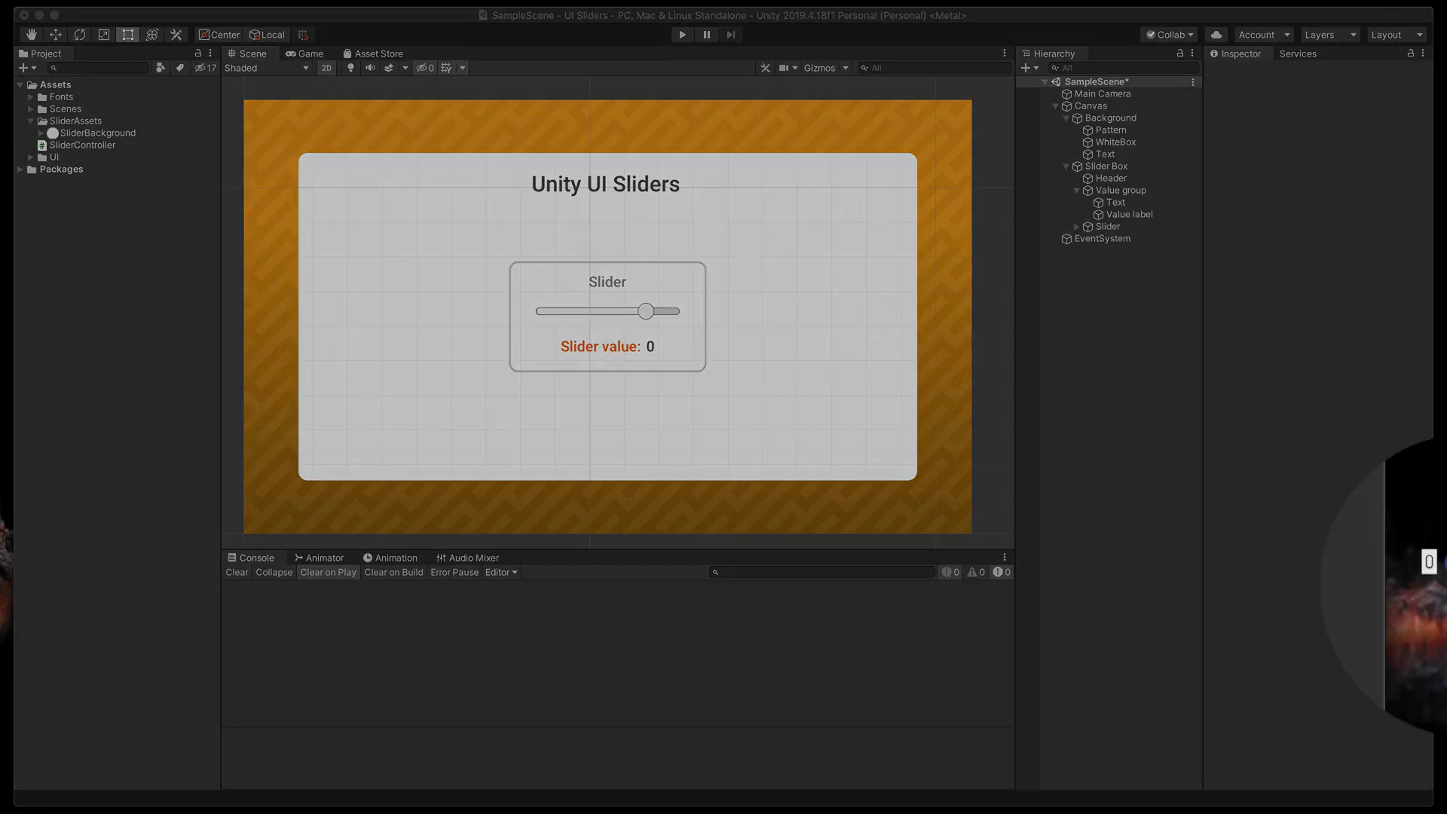
Import Handle1.png and select the slider's Handle under Handle Slide Area
{"action": "left_click_drag", "start_coordinate": [1417, 572], "coordinate": [103, 128]}
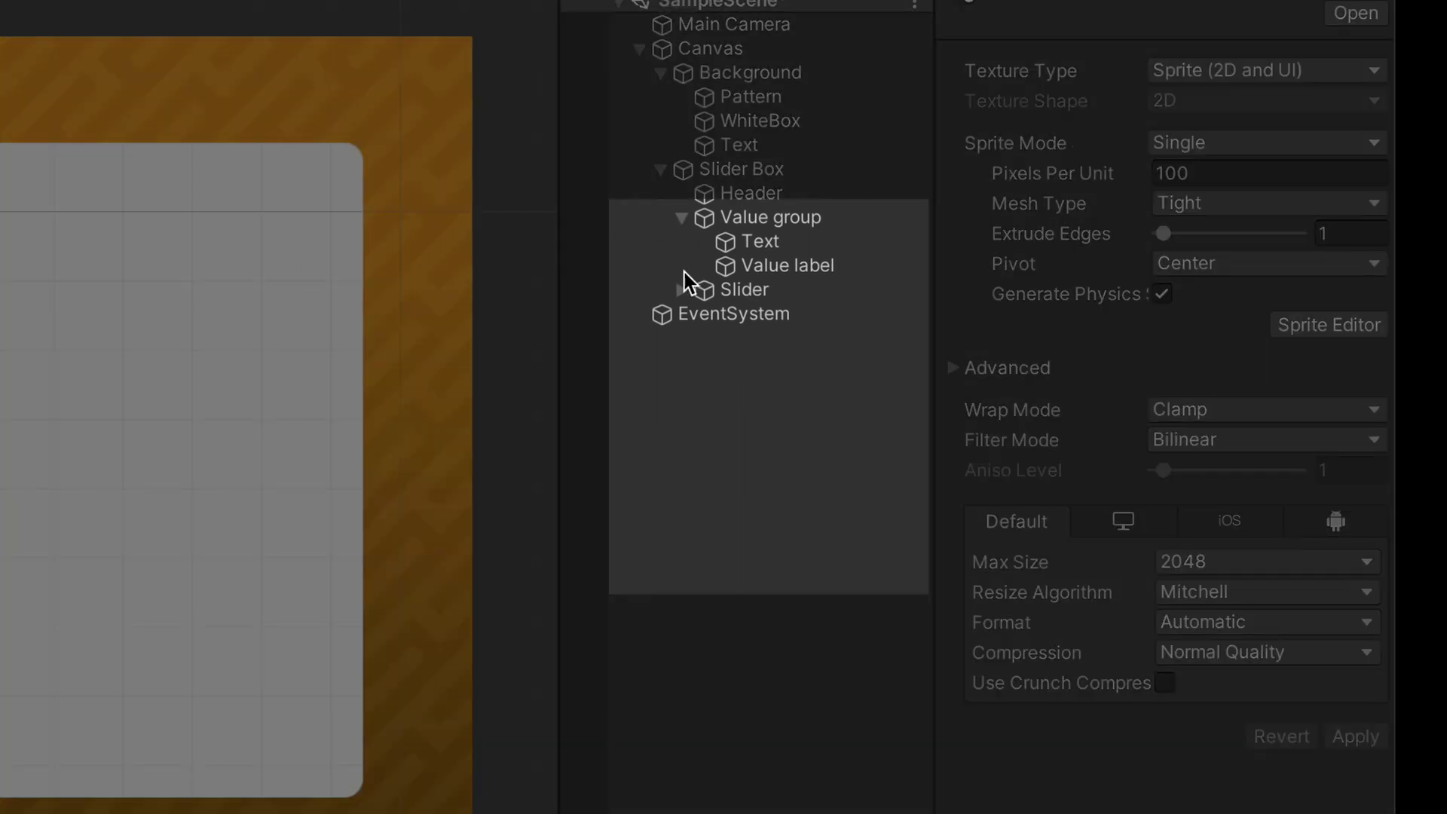
{"action": "left_click", "coordinate": [681, 288]}
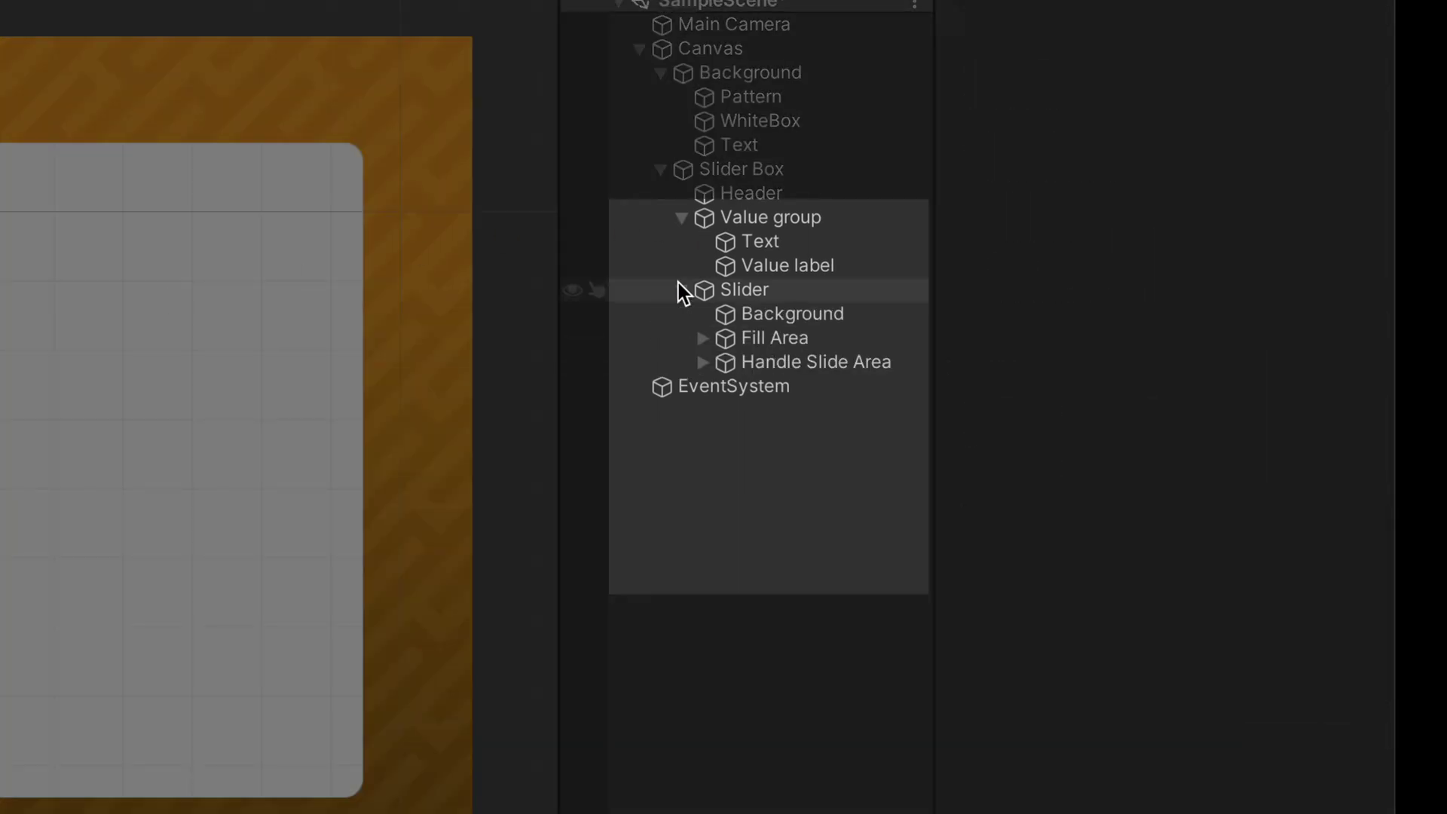
{"action": "left_click", "coordinate": [703, 362]}
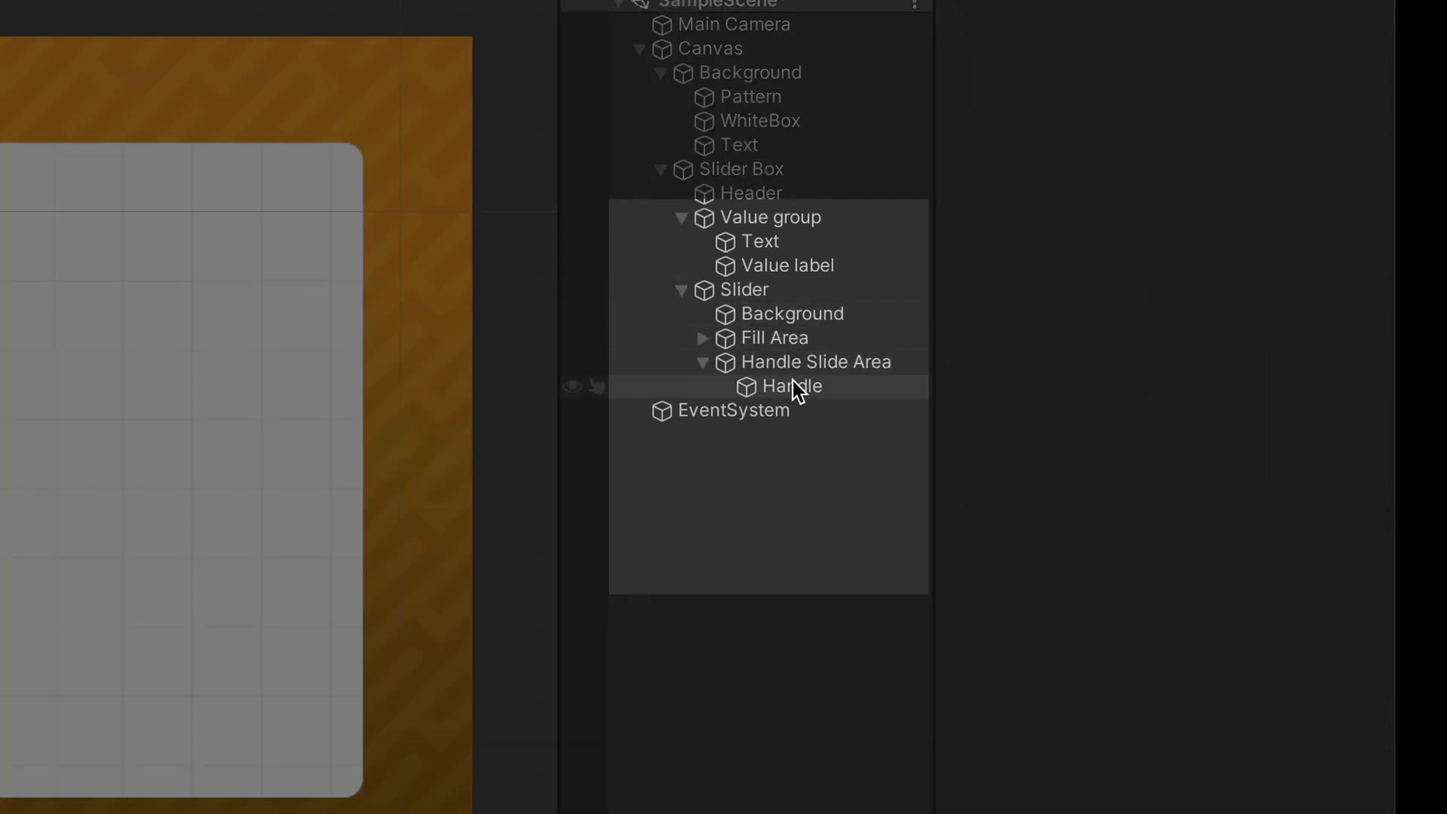
{"action": "left_click", "coordinate": [865, 388]}
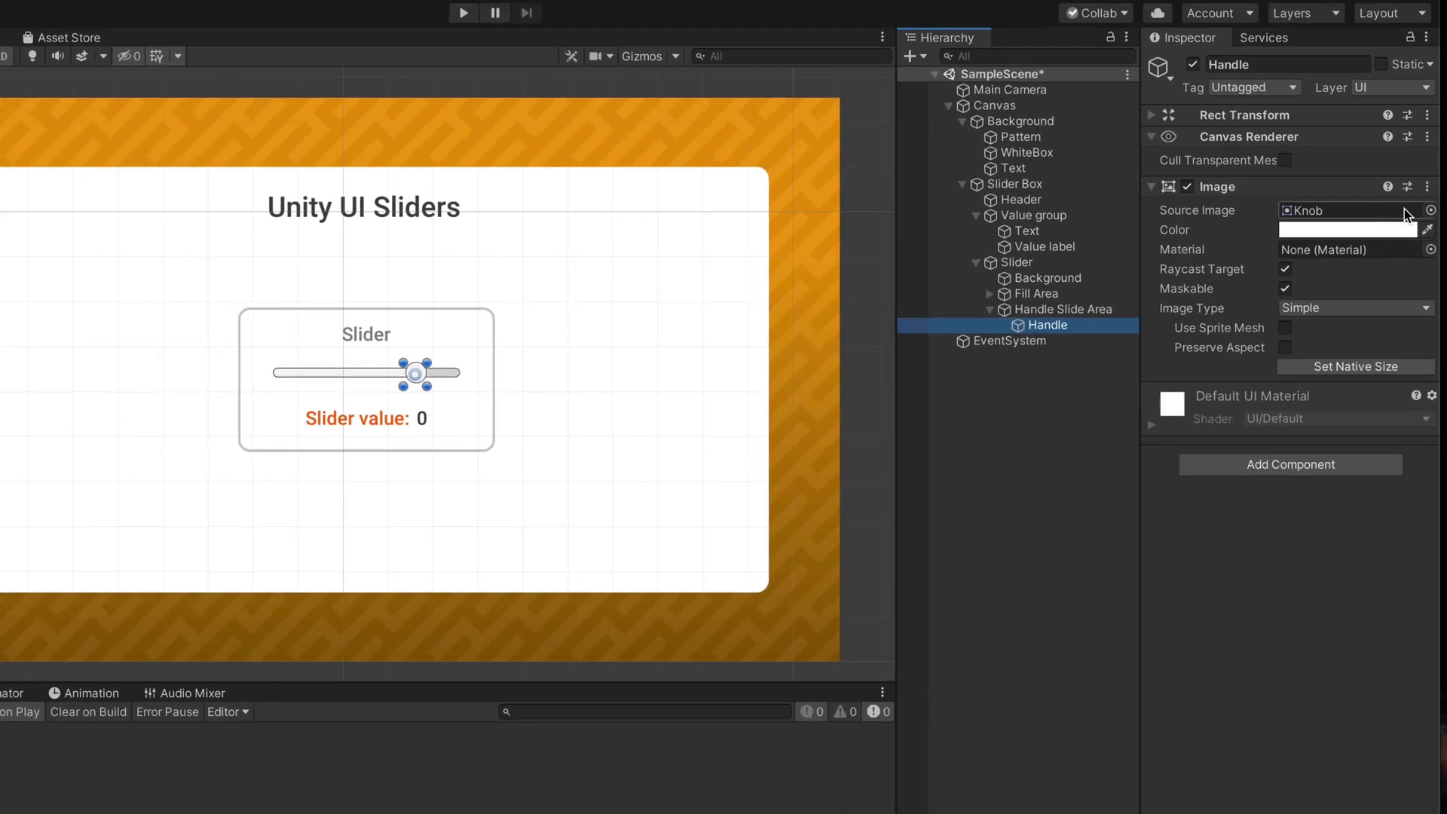
Set the Handle's Source Image to Handle1 and drag its rect taller
{"action": "left_click", "coordinate": [1431, 212]}
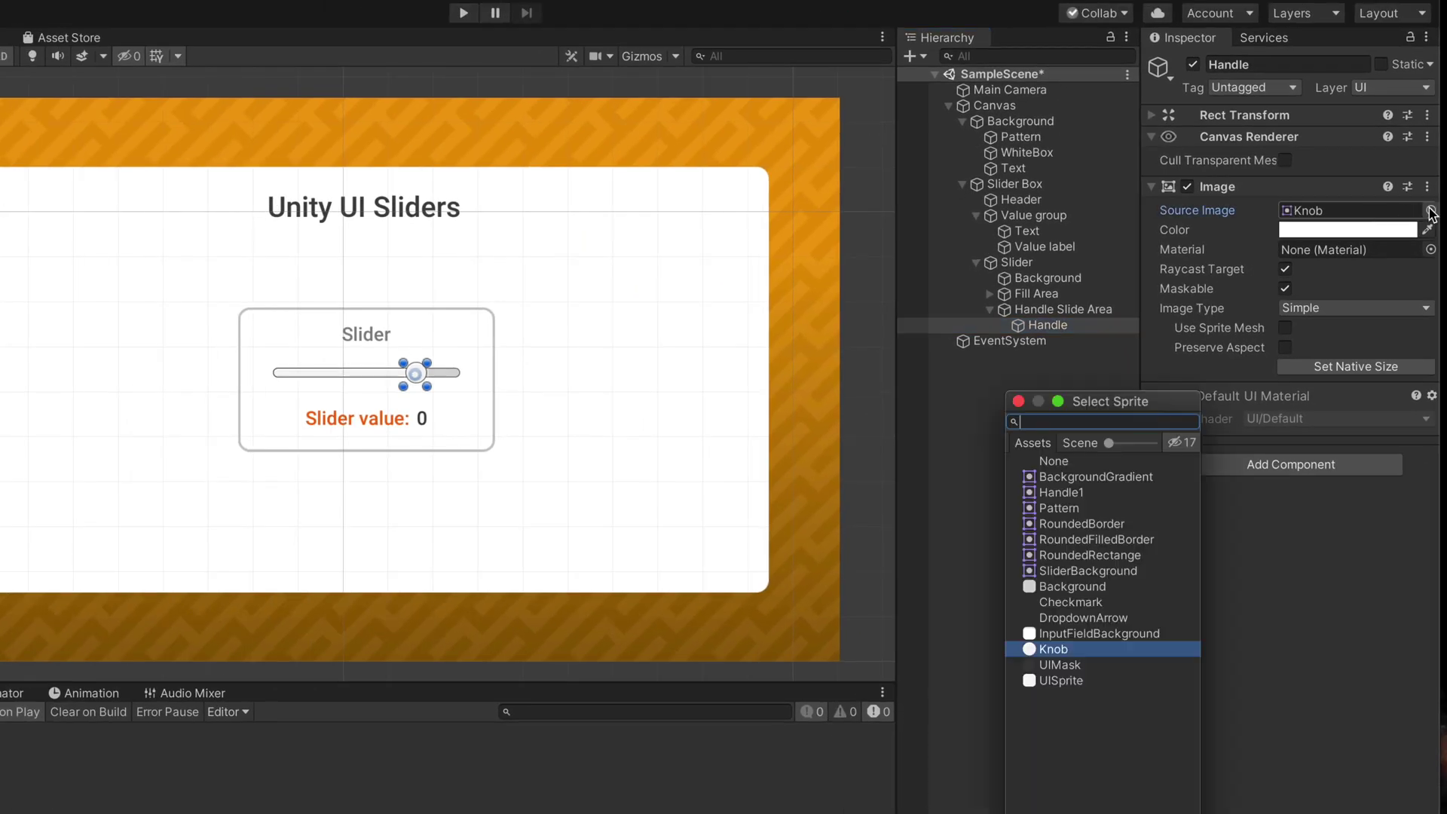
{"action": "left_click", "coordinate": [1079, 493]}
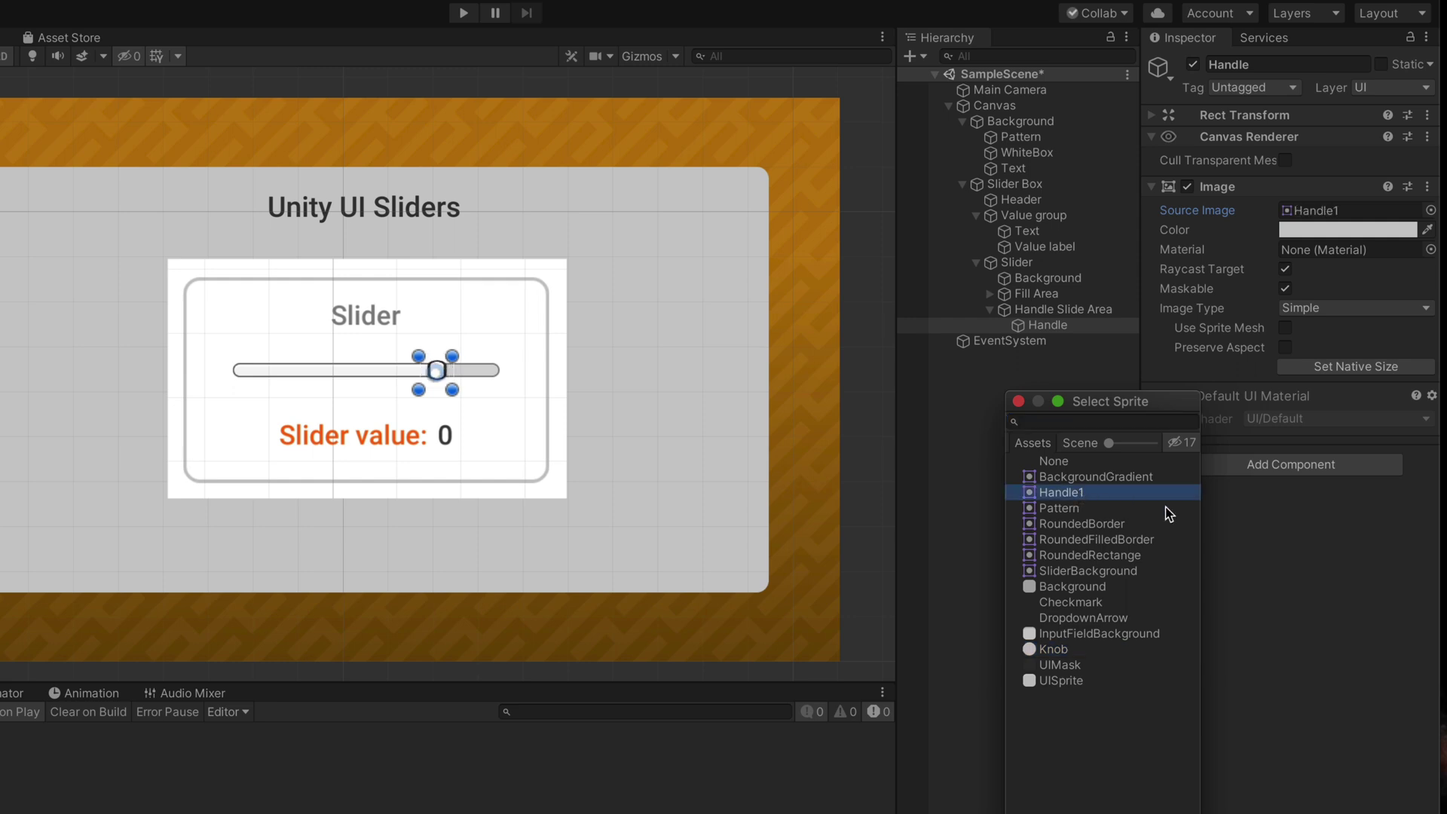
{"action": "left_click", "coordinate": [1273, 582]}
{"action": "scroll", "coordinate": [412, 388], "scroll_direction": "up", "scroll_amount": 5}
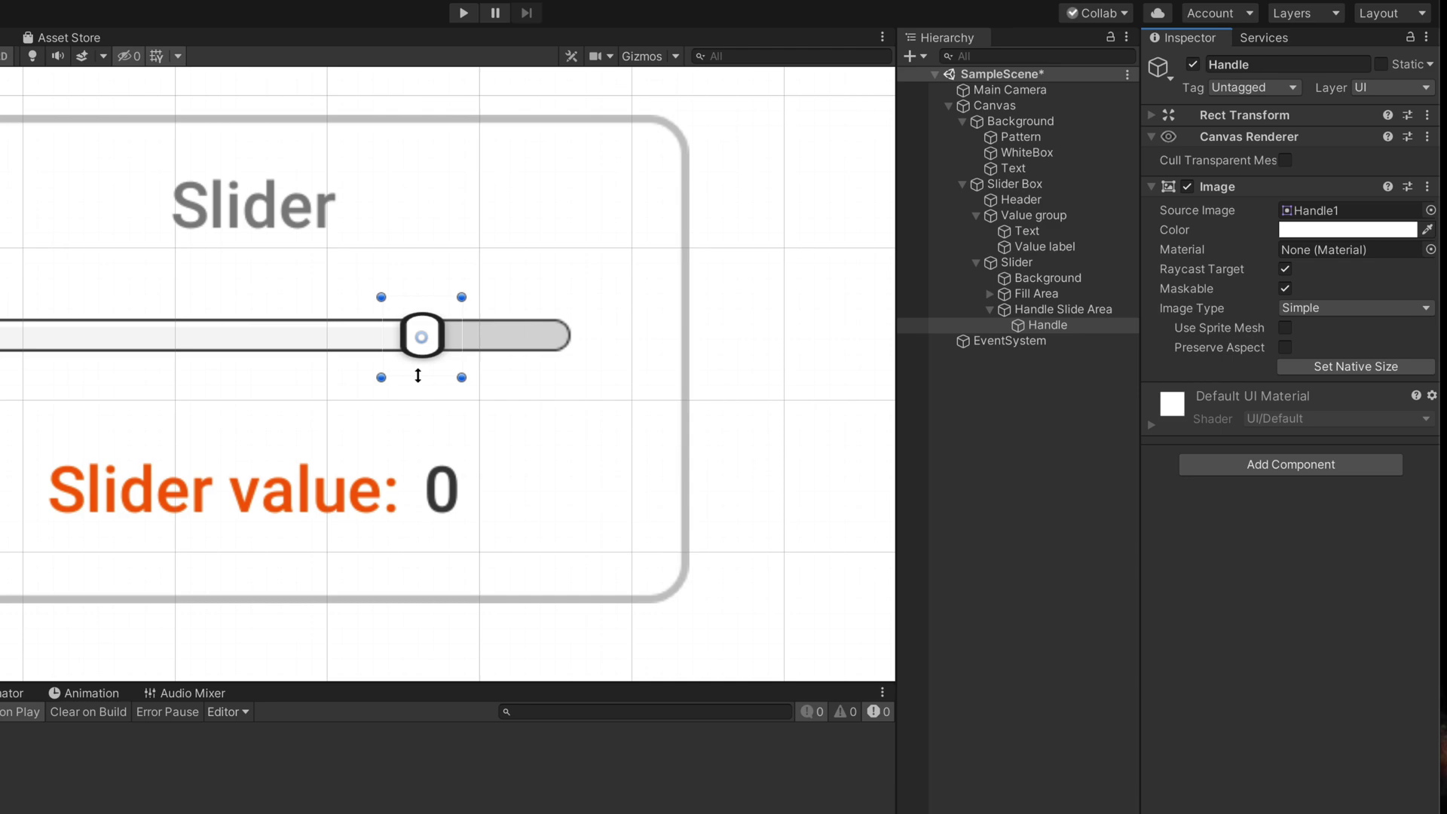
{"action": "left_click_drag", "start_coordinate": [422, 377], "coordinate": [423, 418], "text": "alt"}
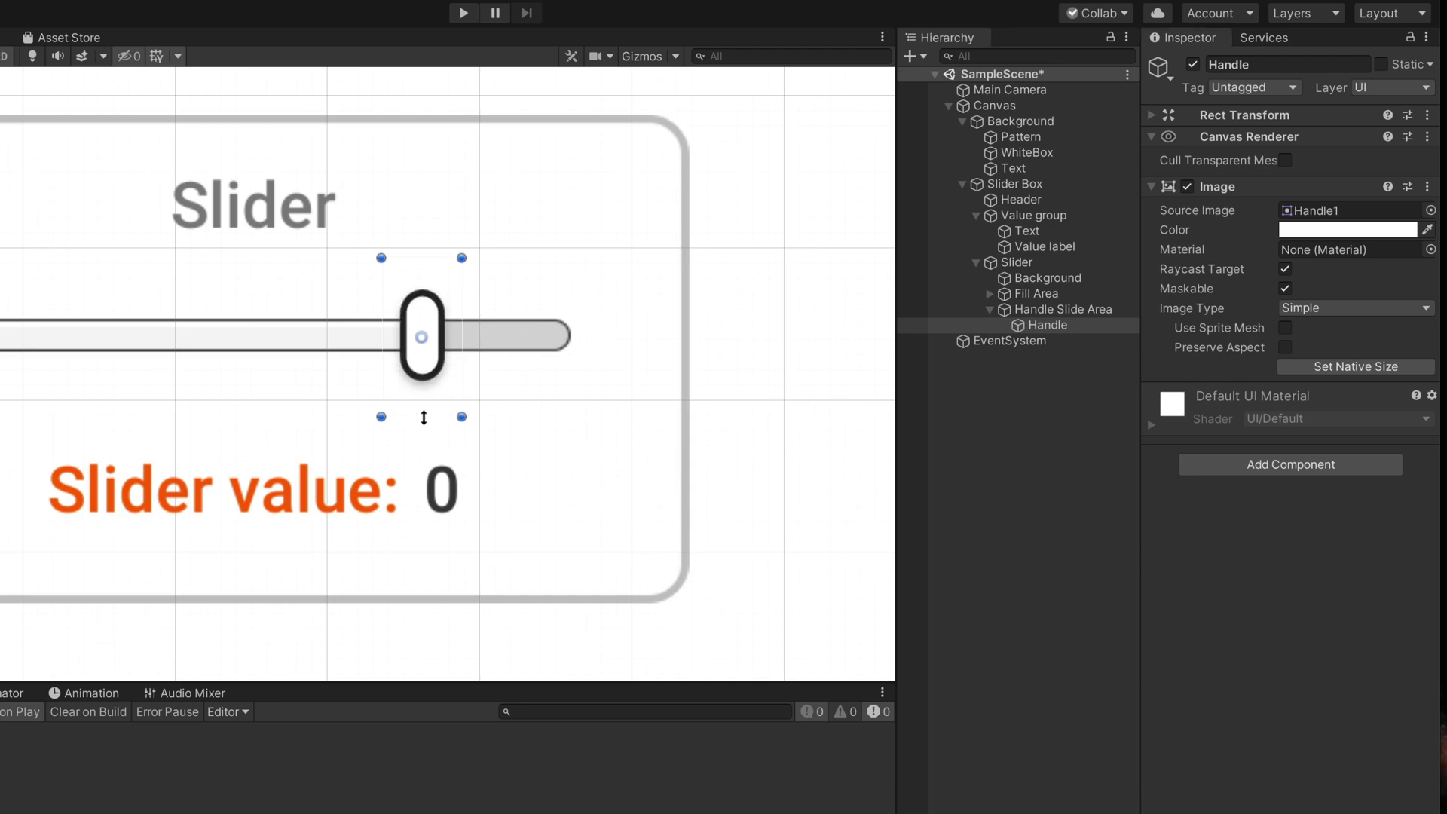
{"action": "scroll", "coordinate": [529, 487], "scroll_direction": "down", "scroll_amount": 10}
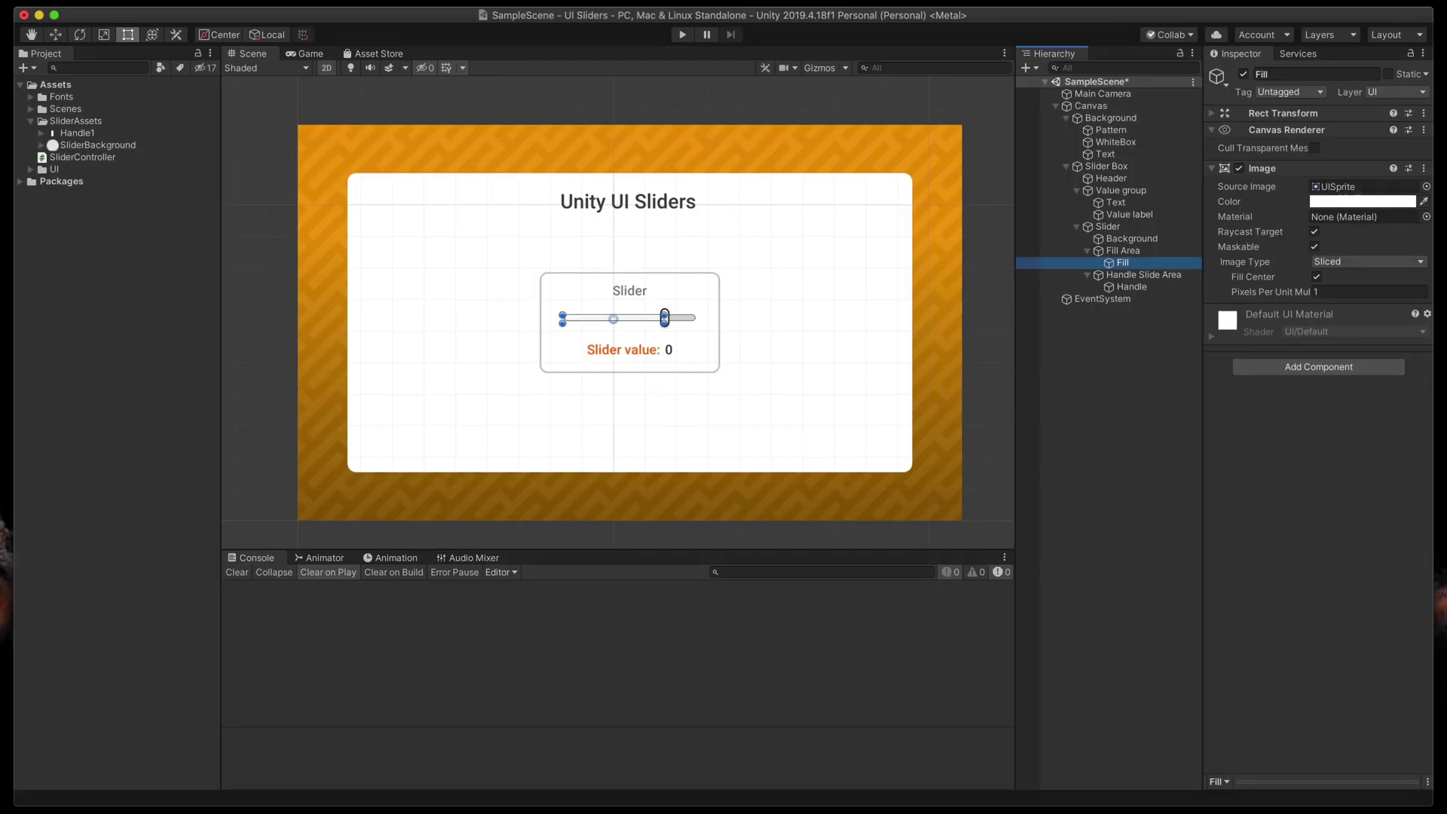
Import FillArea.png into SliderAssets and set its Pixels Per Unit to 200
{"action": "left_click_drag", "start_coordinate": [543, 324], "coordinate": [47, 125]}
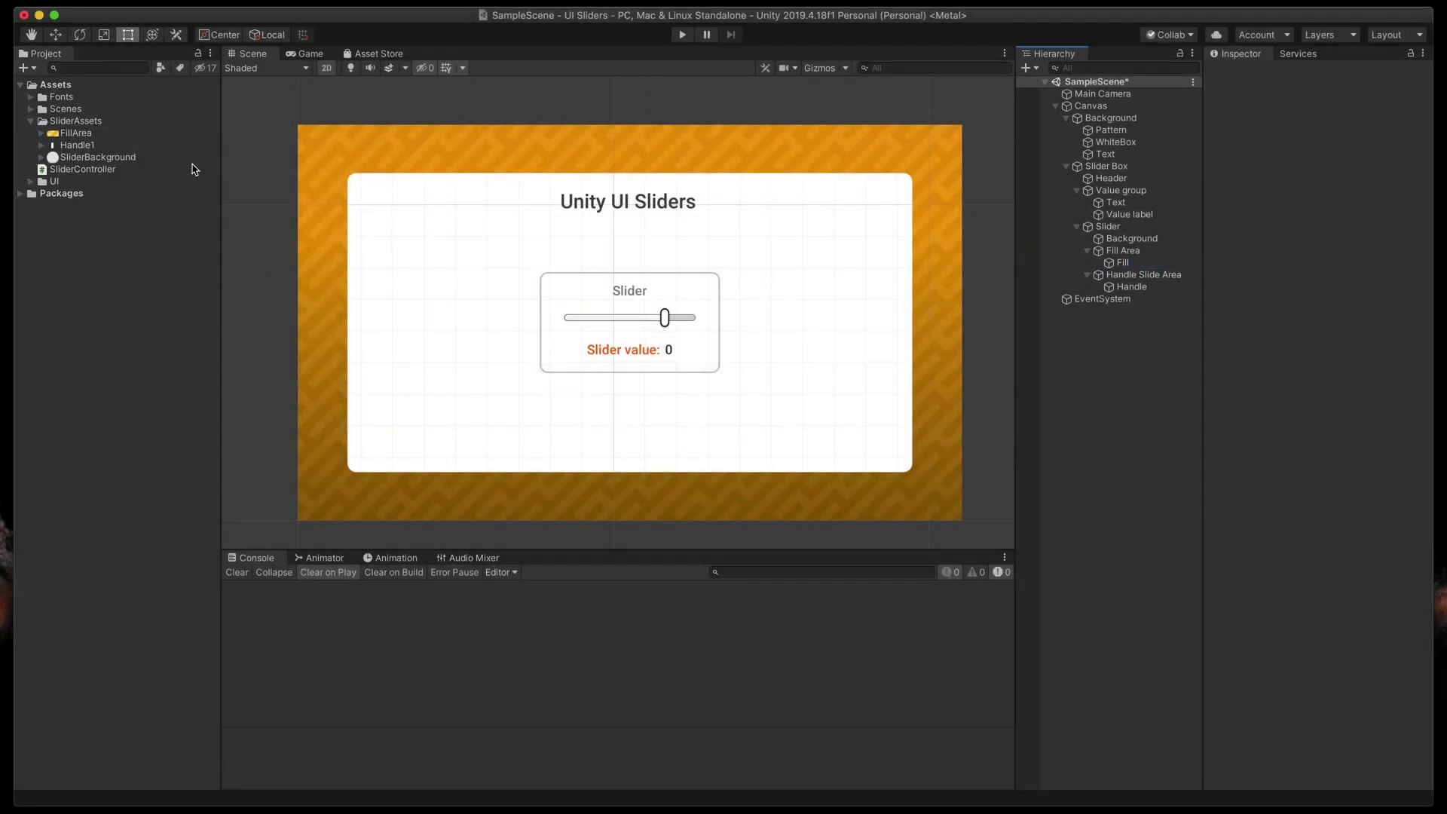
{"action": "left_click", "coordinate": [85, 136]}
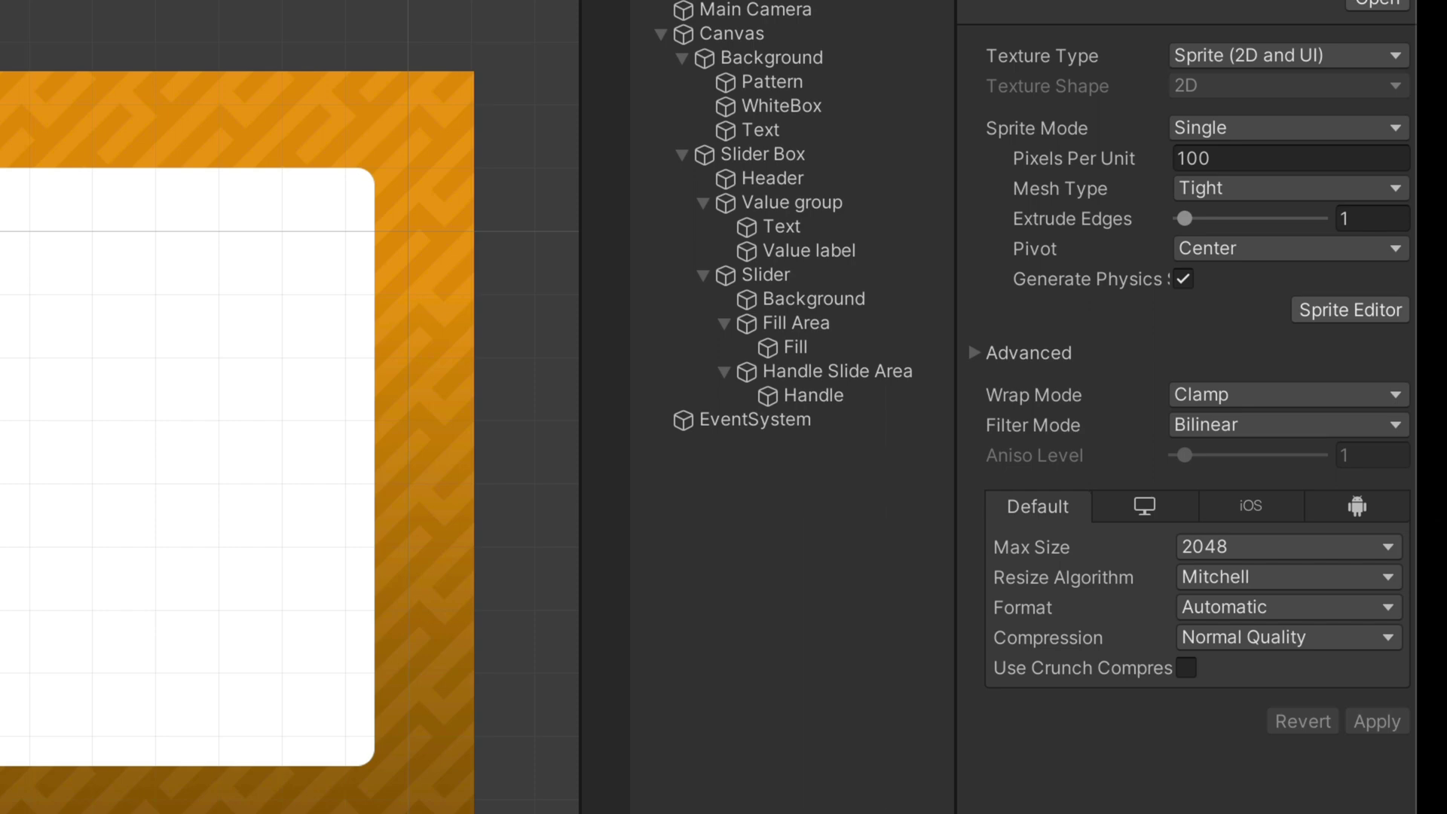
{"action": "left_click", "coordinate": [1187, 158]}
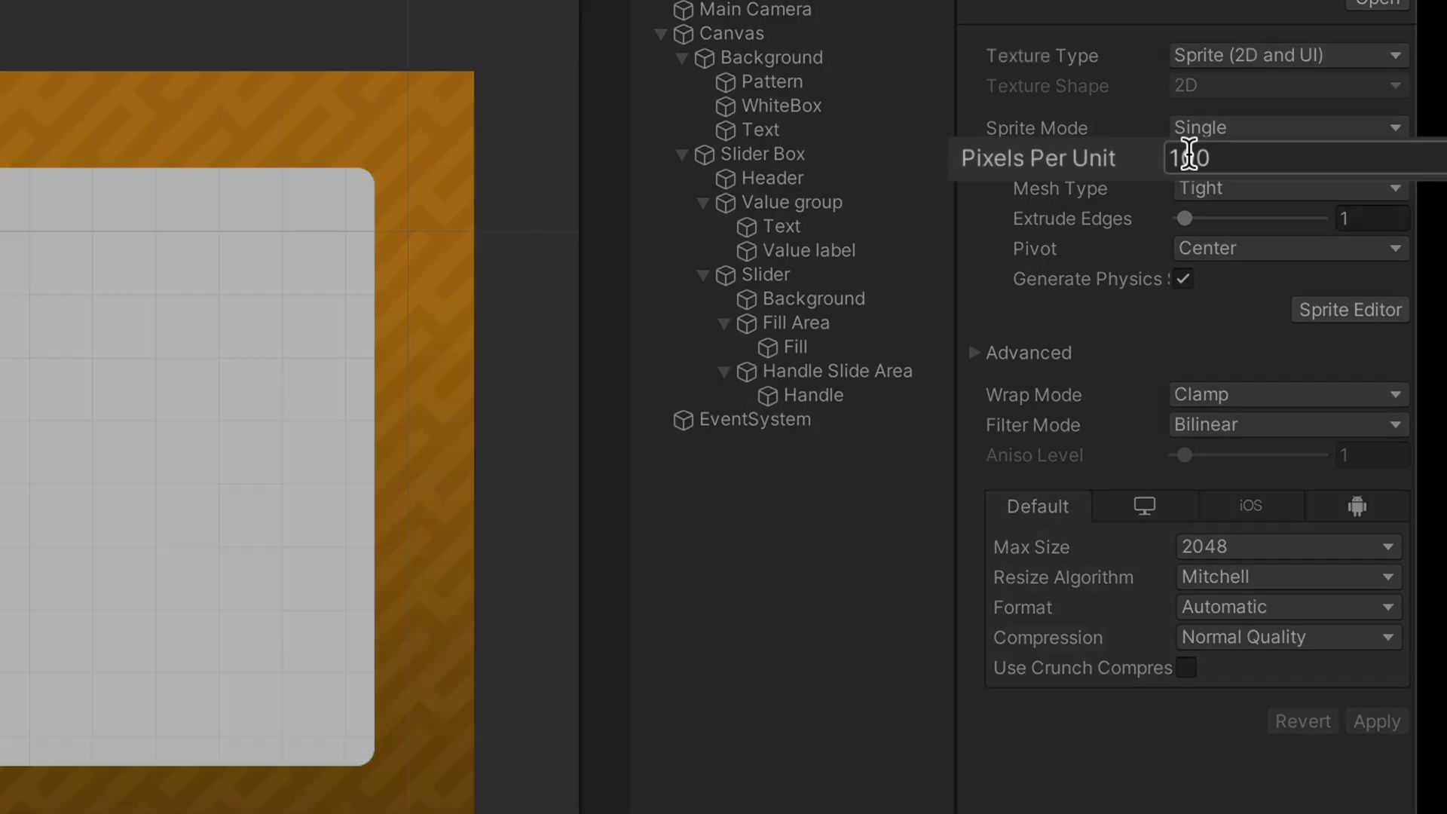
{"action": "key", "text": "BackSpace"}
{"action": "type", "text": "2"}
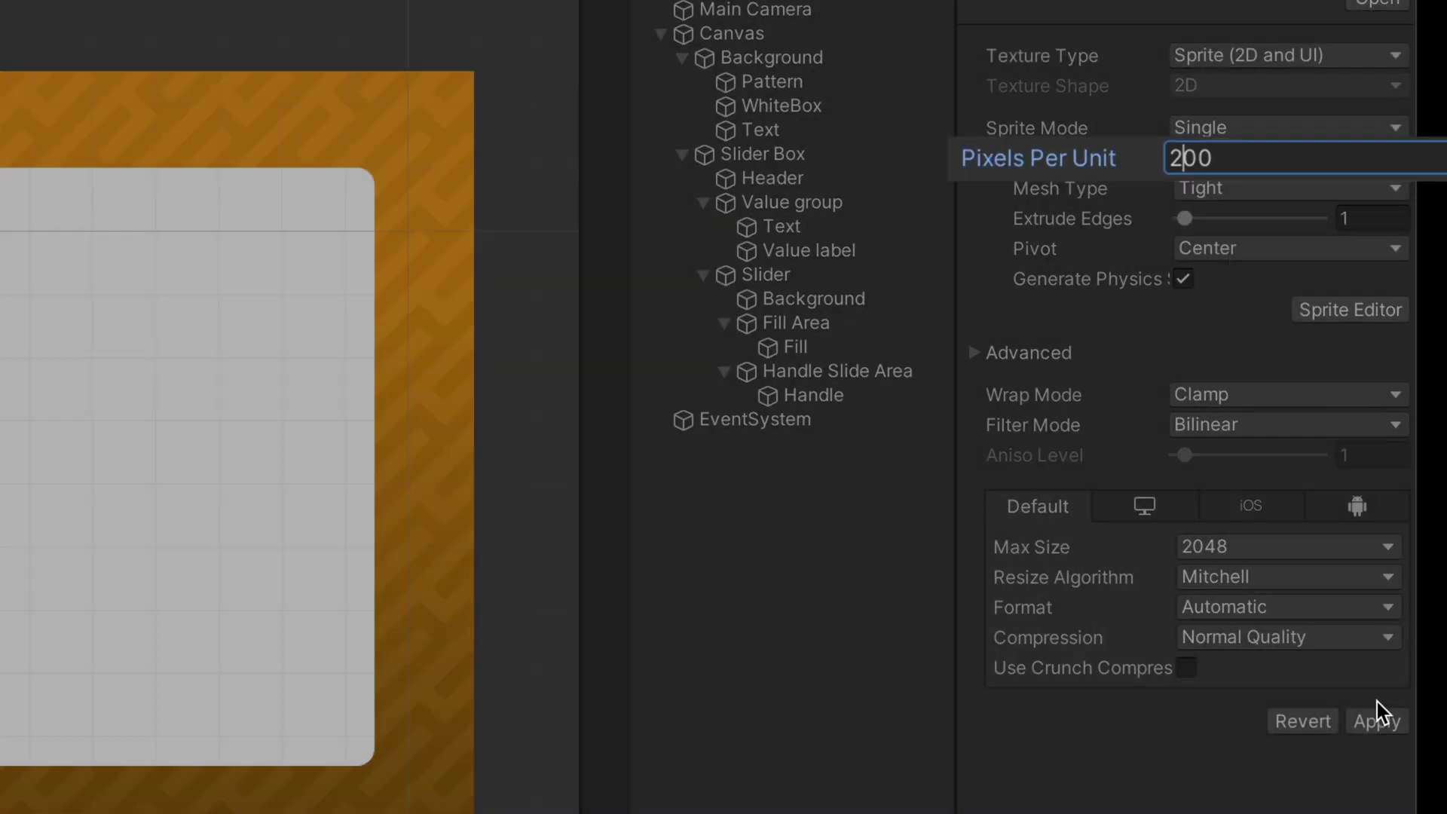
{"action": "left_click", "coordinate": [1377, 723]}
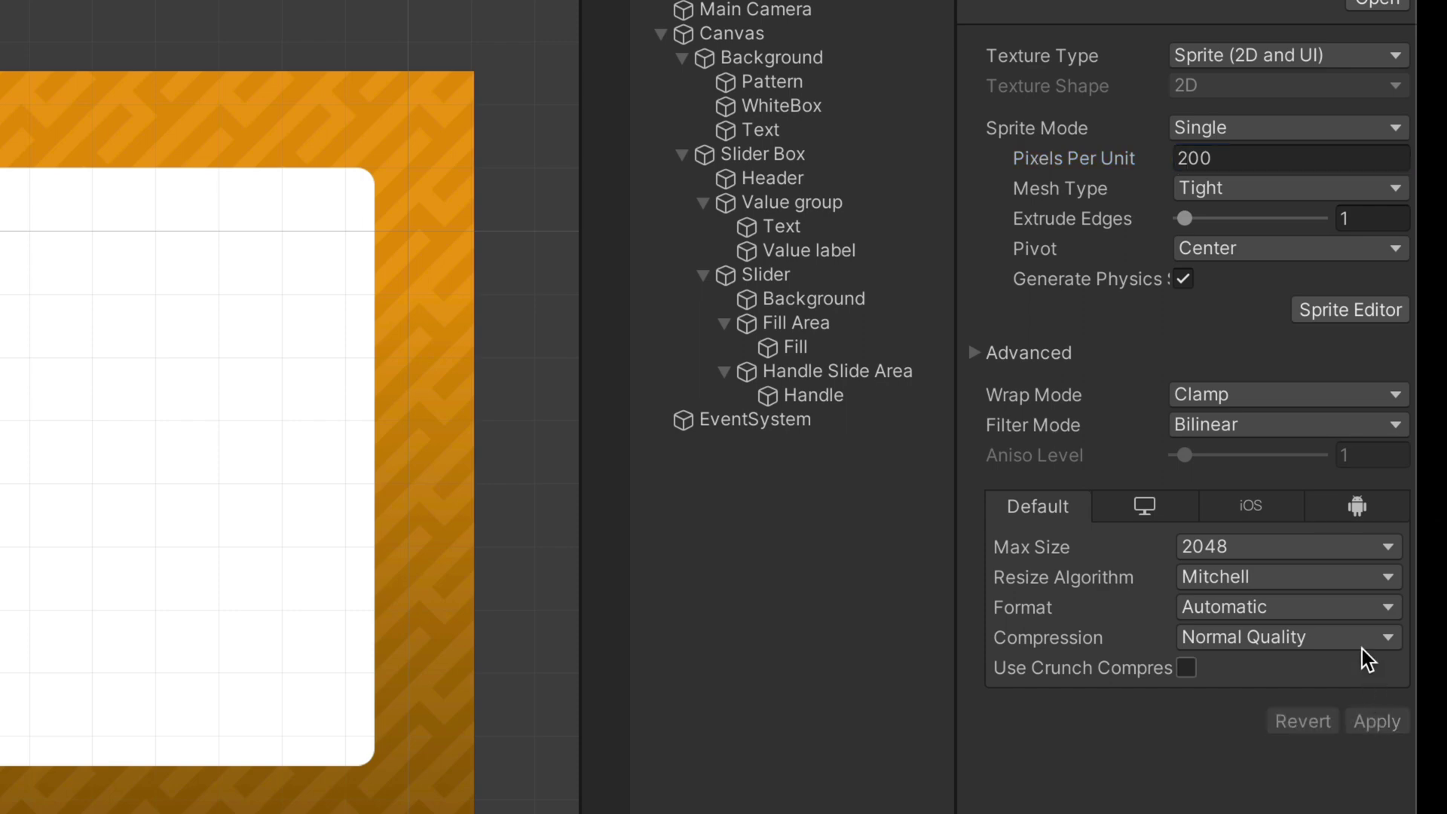
Give the FillArea sprite a 10-pixel left border in the Sprite Editor
{"action": "left_click", "coordinate": [1345, 314]}
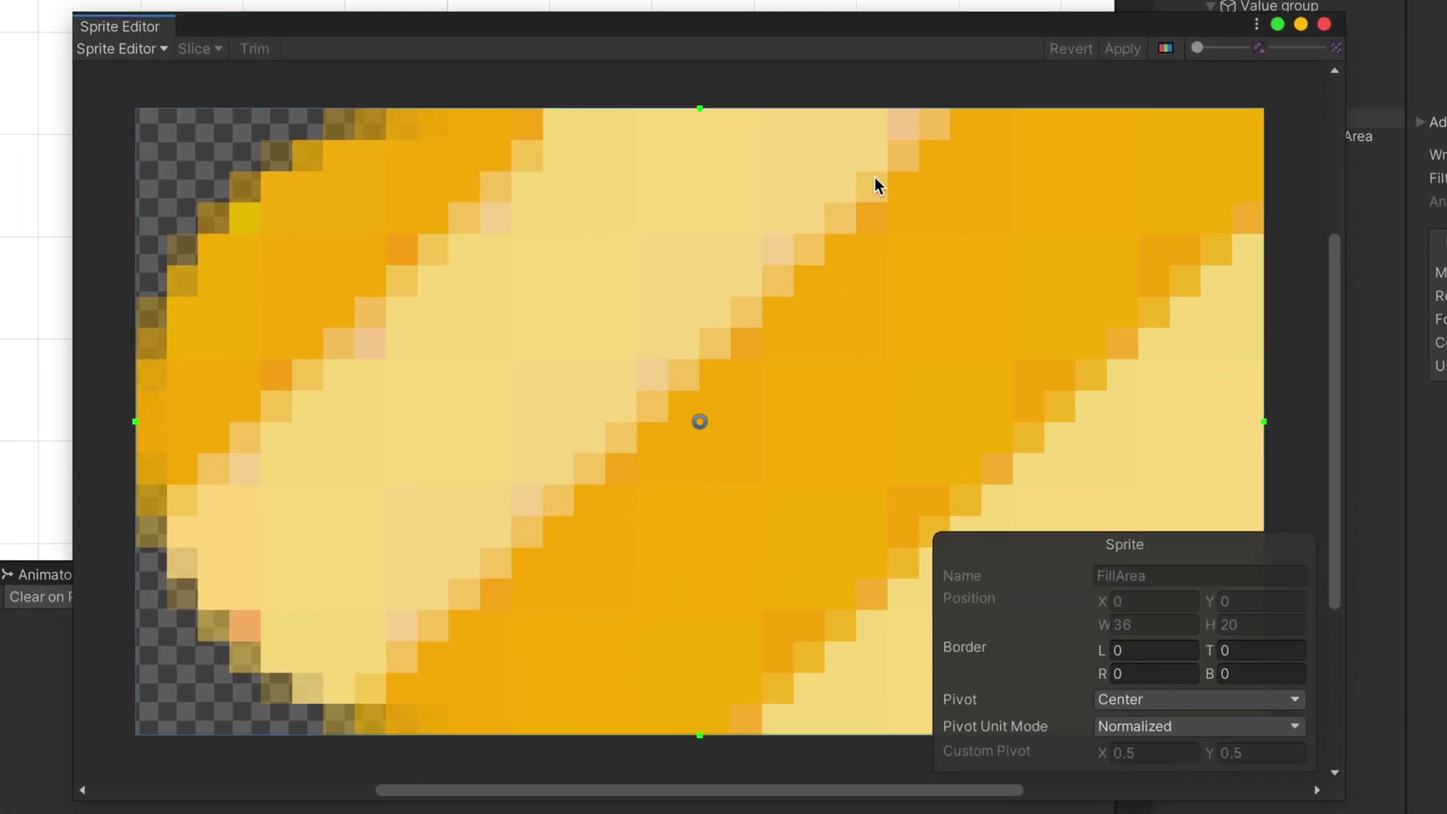
{"action": "left_click_drag", "start_coordinate": [134, 422], "coordinate": [444, 434]}
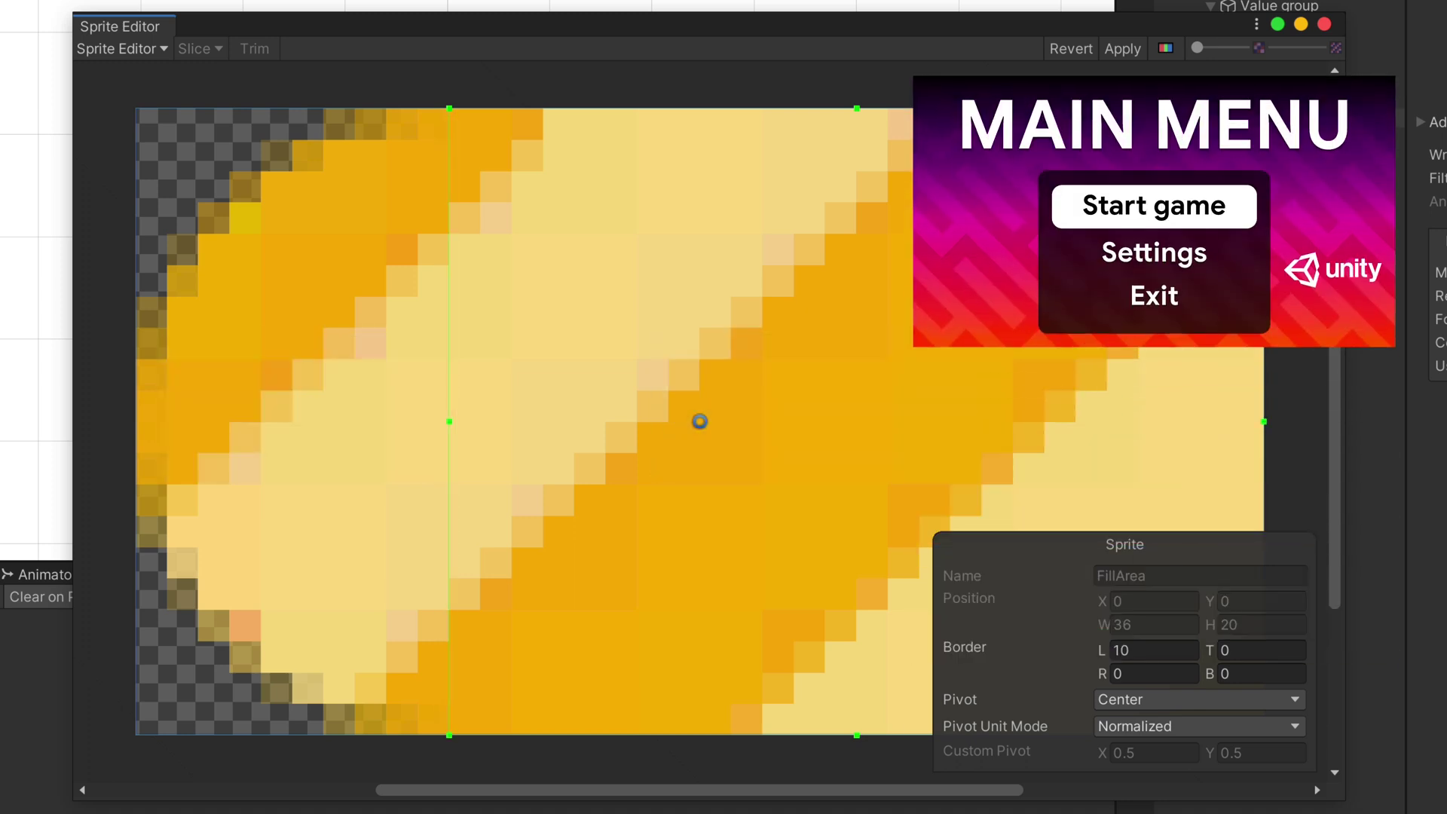
{"action": "left_click", "coordinate": [1123, 49]}
{"action": "left_click", "coordinate": [1325, 24]}
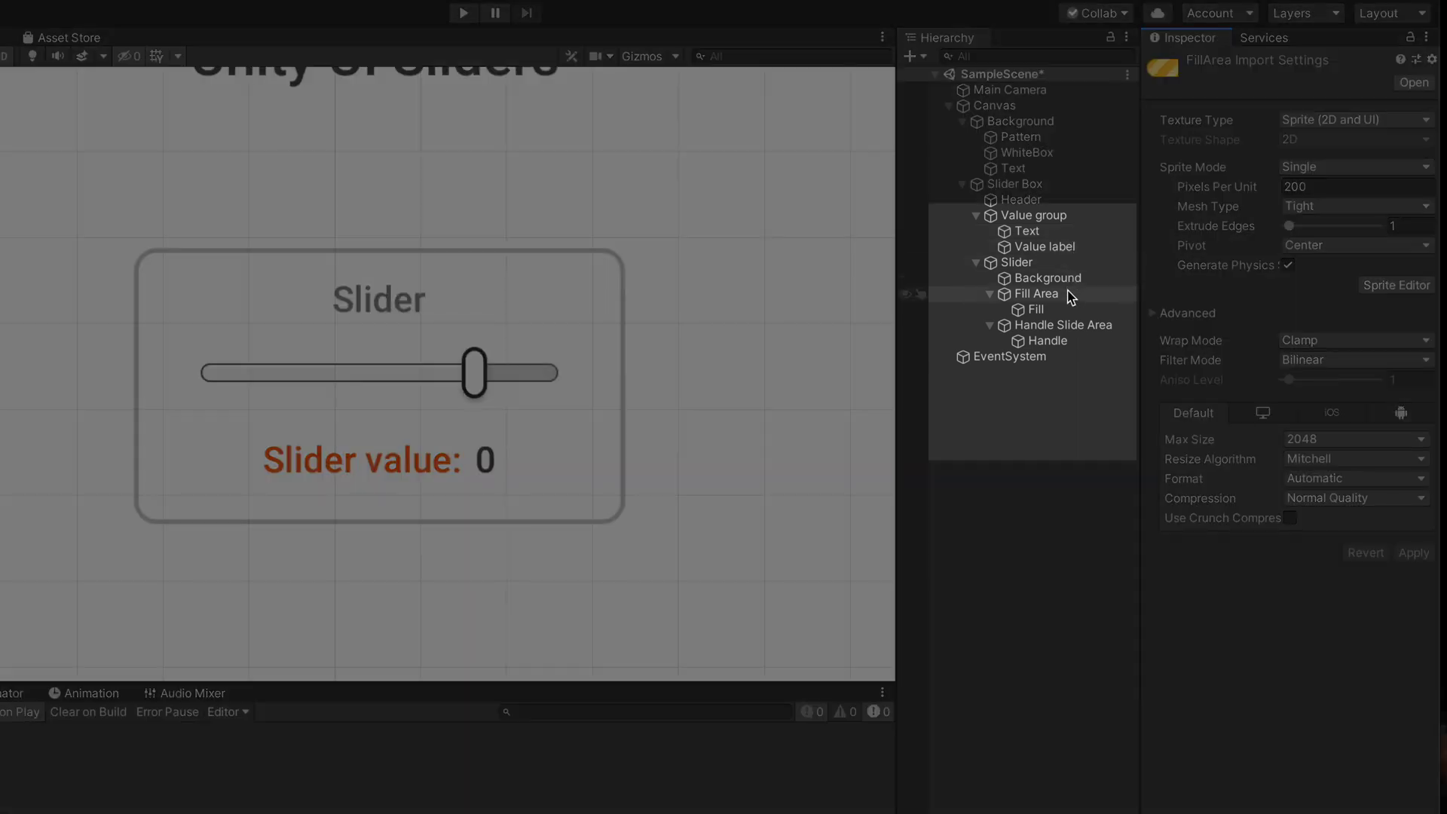
Set the slider Fill image colour to orange FA6400
{"action": "left_click", "coordinate": [1069, 309]}
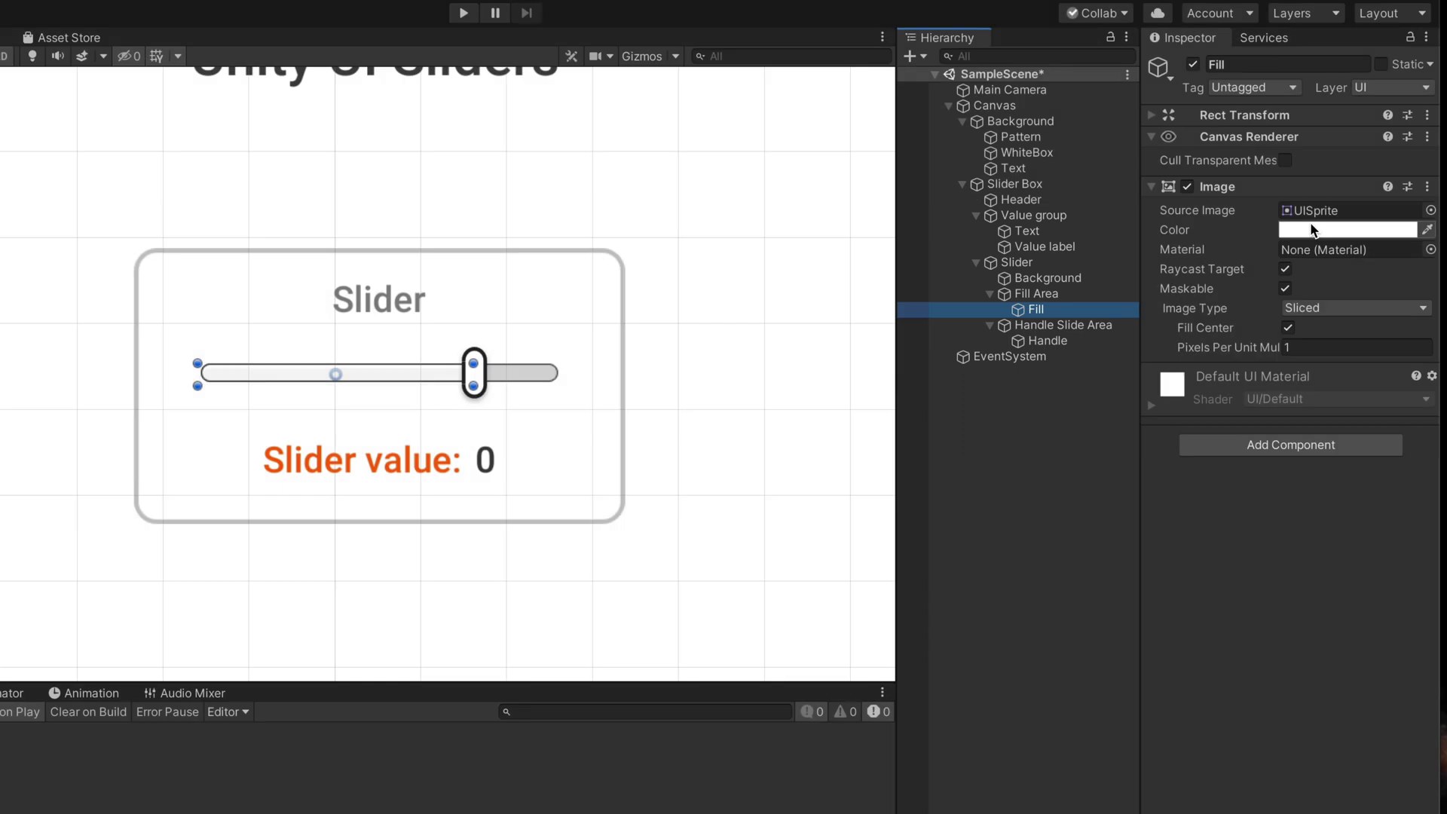
{"action": "left_click", "coordinate": [1313, 230]}
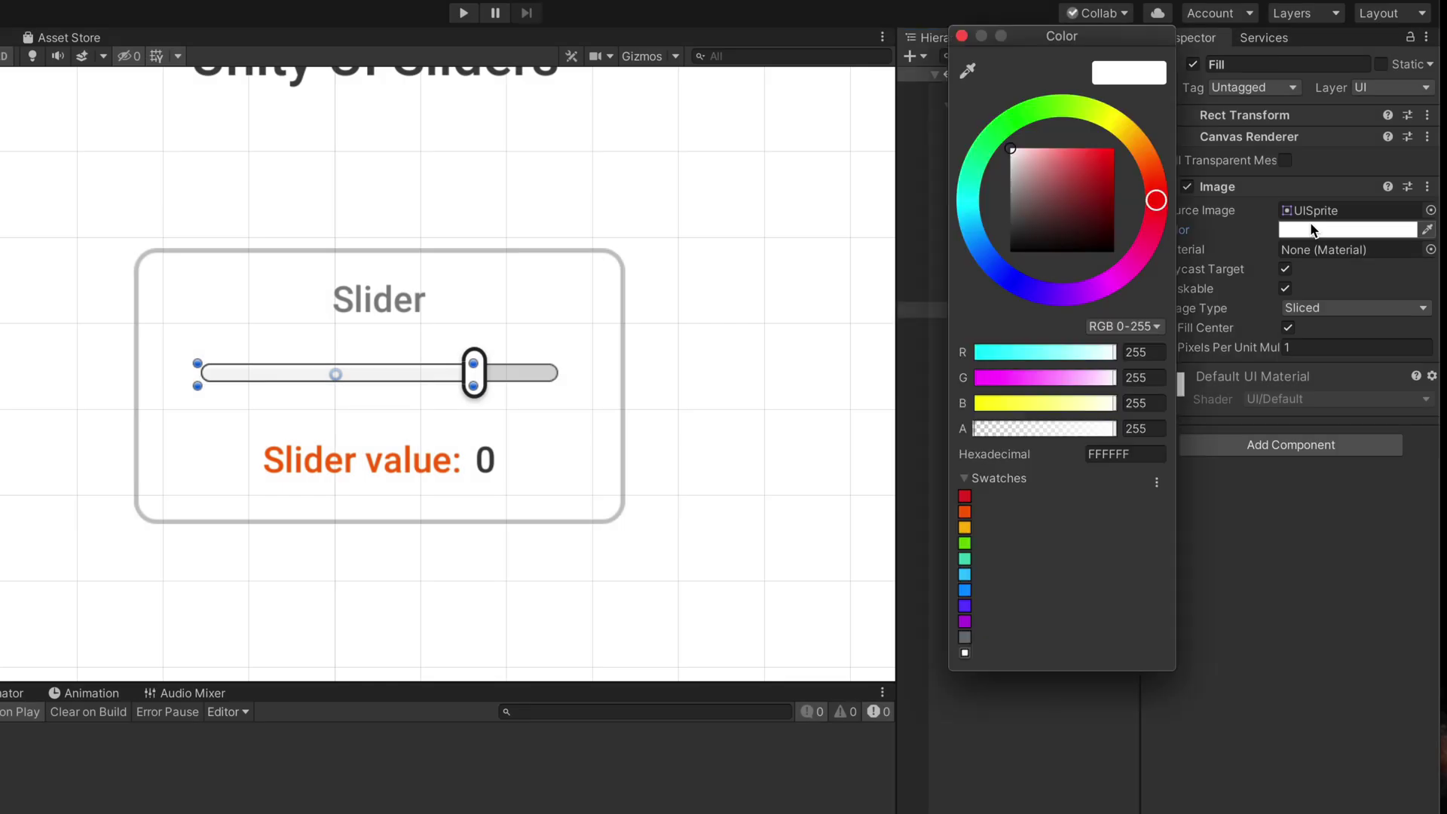
{"action": "left_click", "coordinate": [964, 513]}
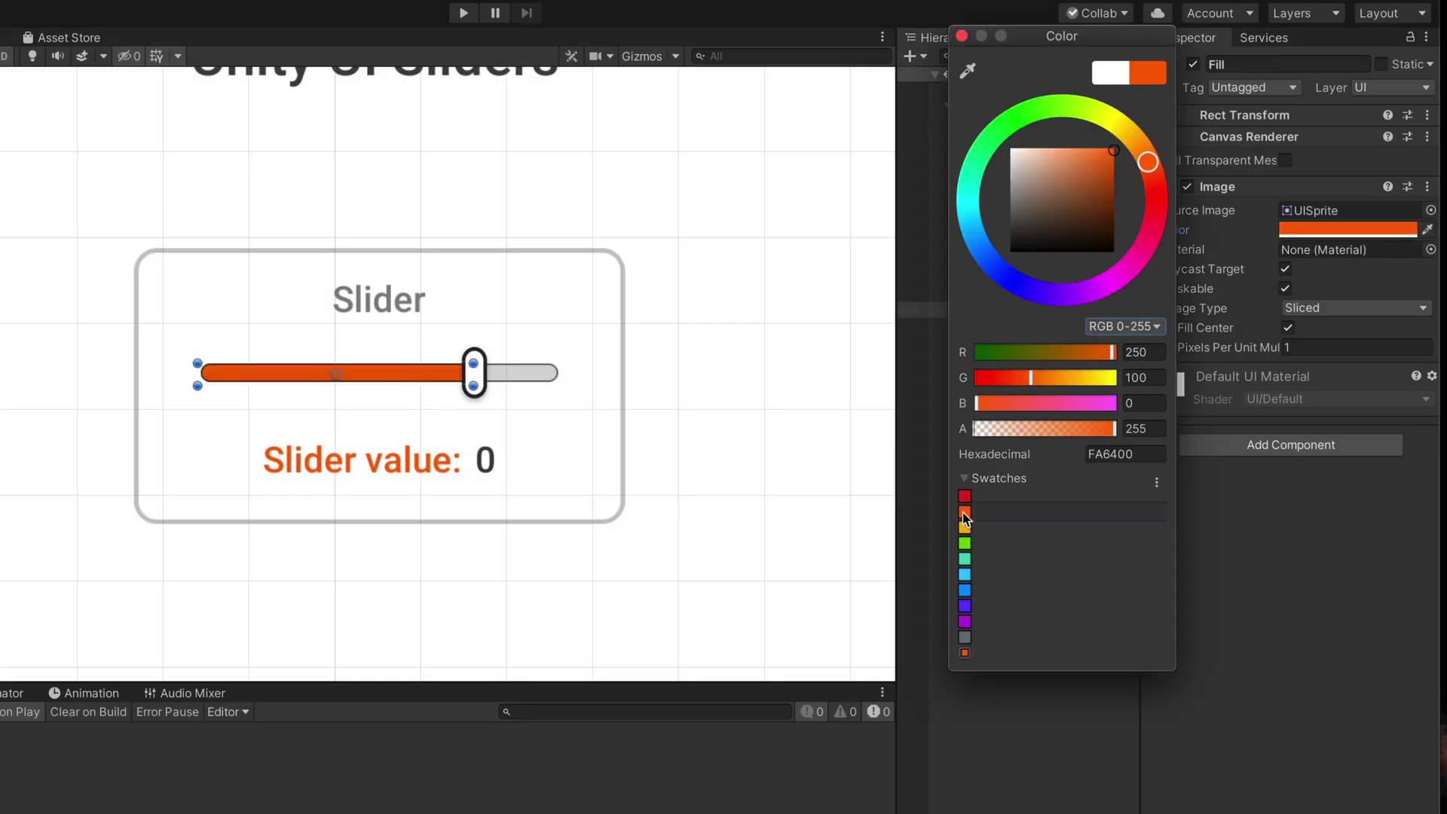
{"action": "left_click", "coordinate": [1298, 654]}
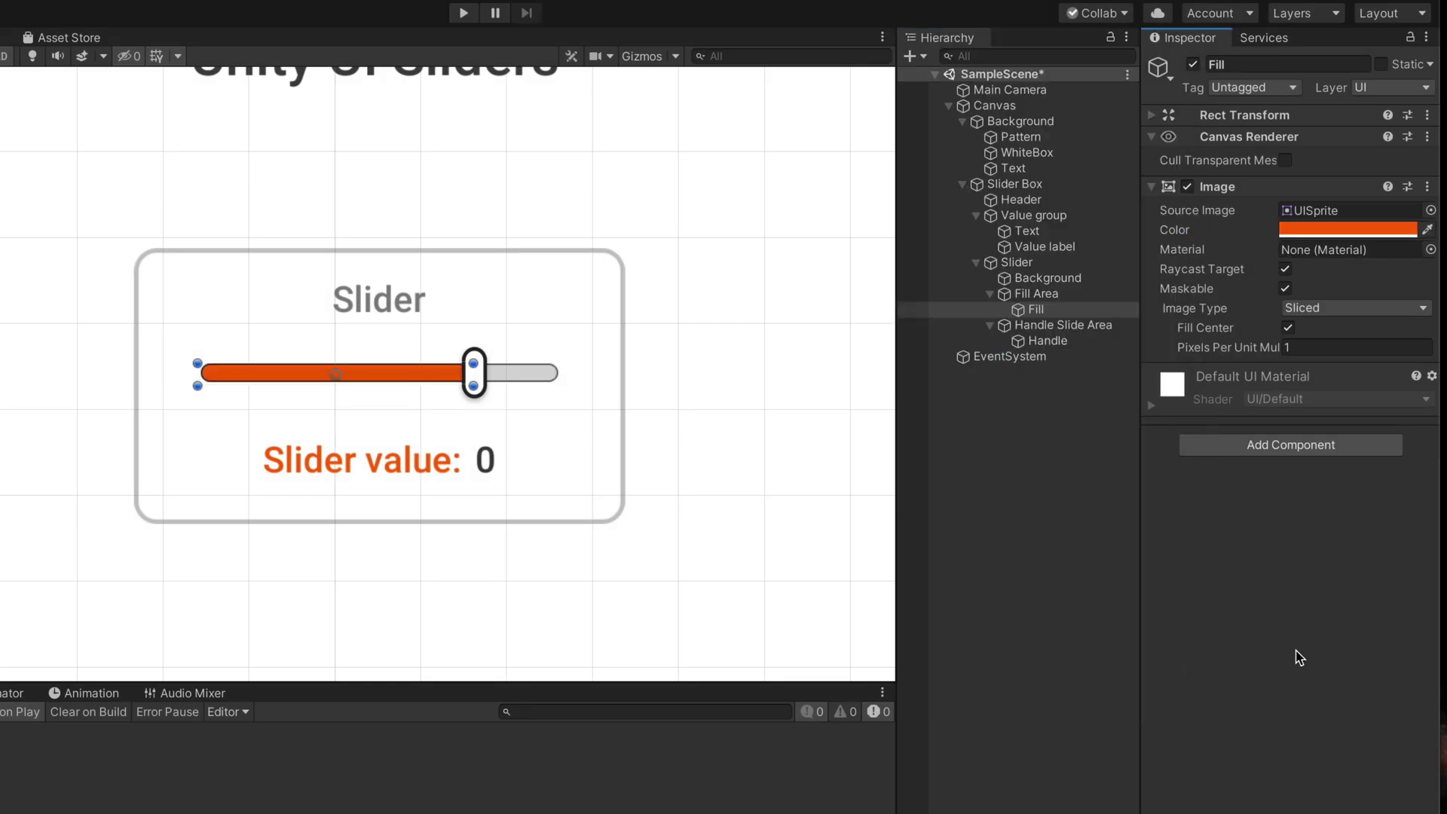
Use the FillArea sprite as the Fill's source image with Image Type Tiled
{"action": "left_click", "coordinate": [1430, 210]}
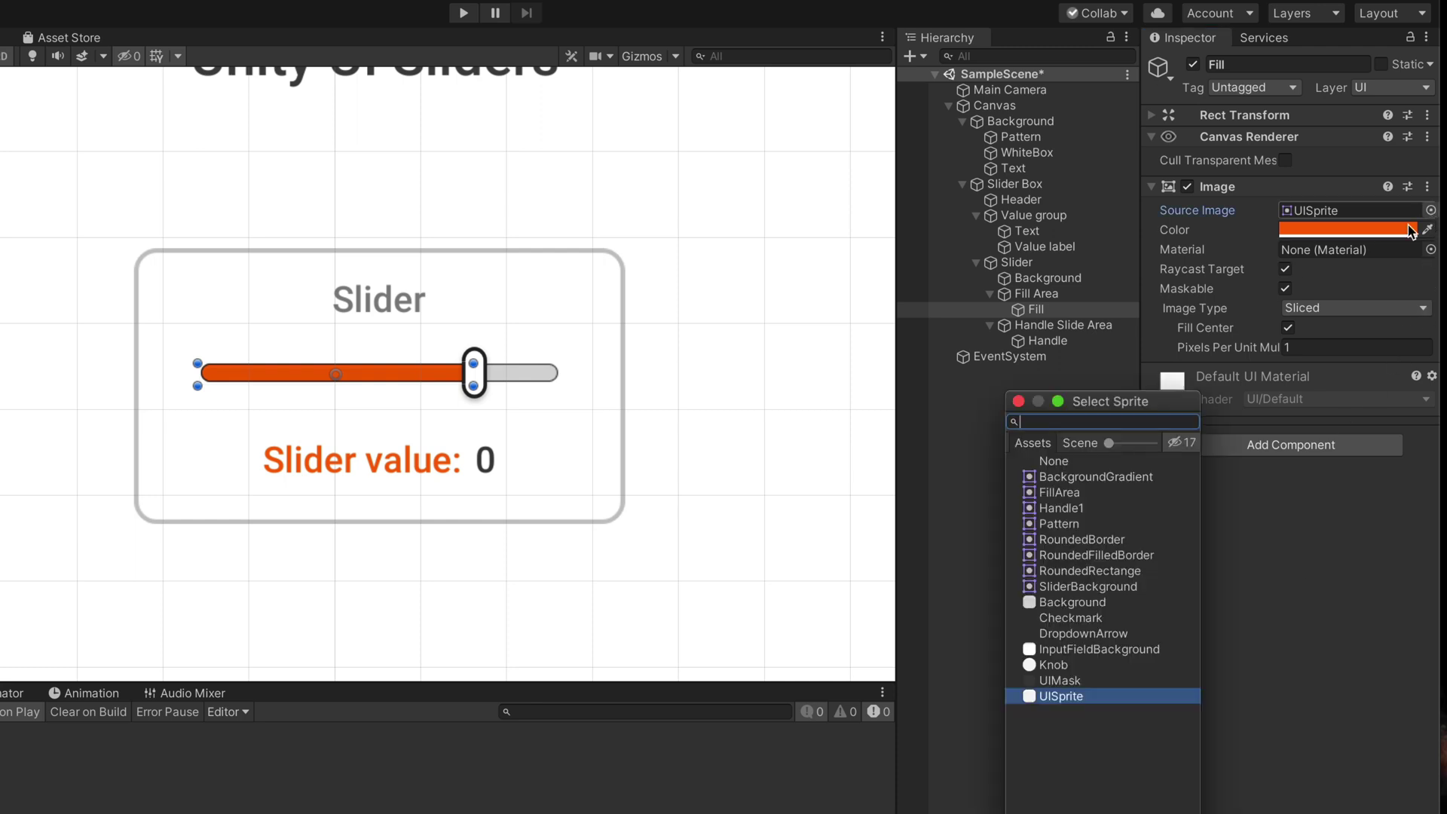
{"action": "left_click", "coordinate": [1104, 493]}
{"action": "left_click", "coordinate": [1284, 531]}
{"action": "left_click", "coordinate": [1318, 309]}
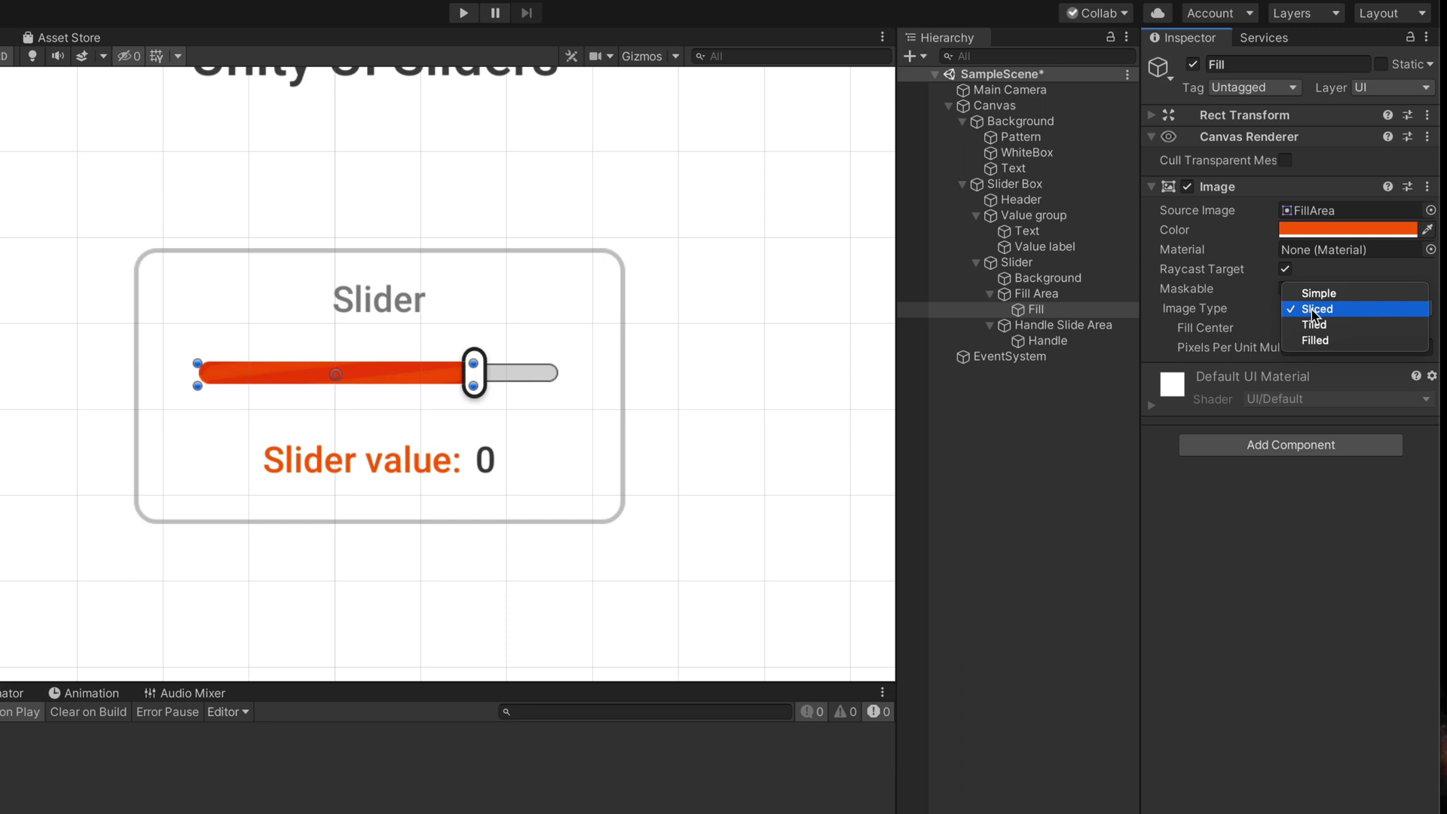
{"action": "left_click", "coordinate": [1345, 324]}
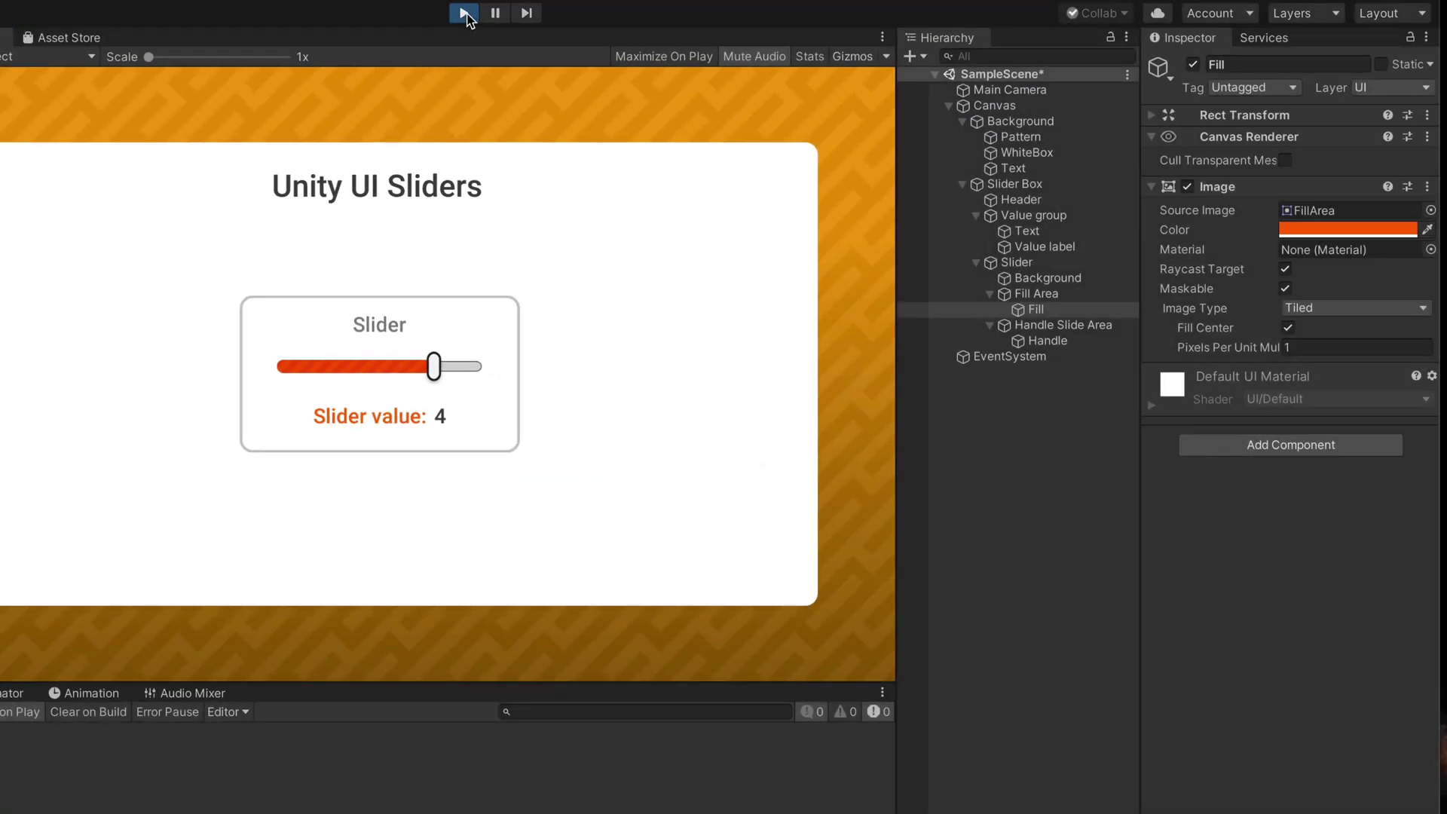
Exit Play mode and set the slider Background's source image to SliderBackground
{"action": "left_click", "coordinate": [465, 14]}
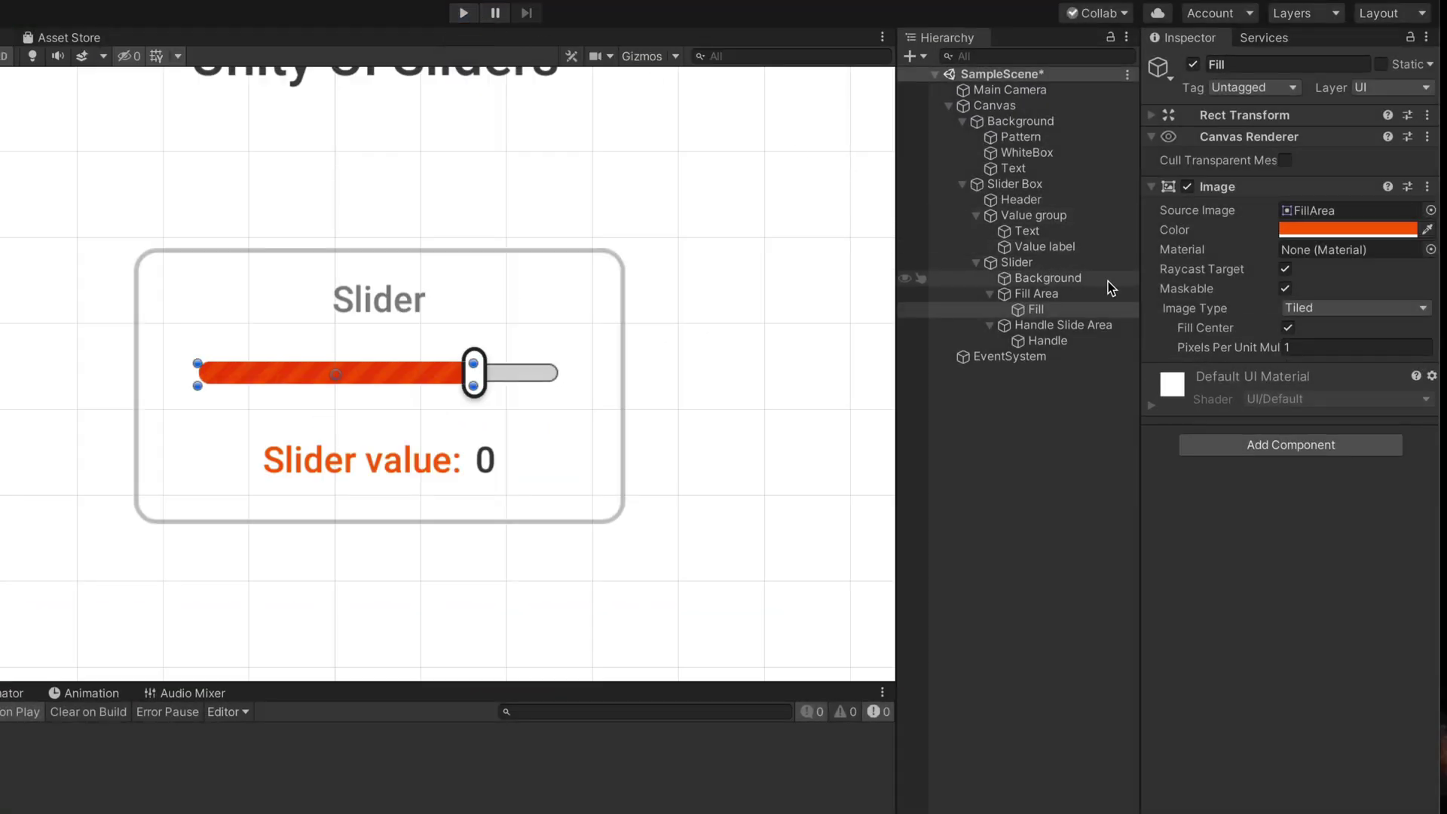
{"action": "left_click", "coordinate": [1111, 285]}
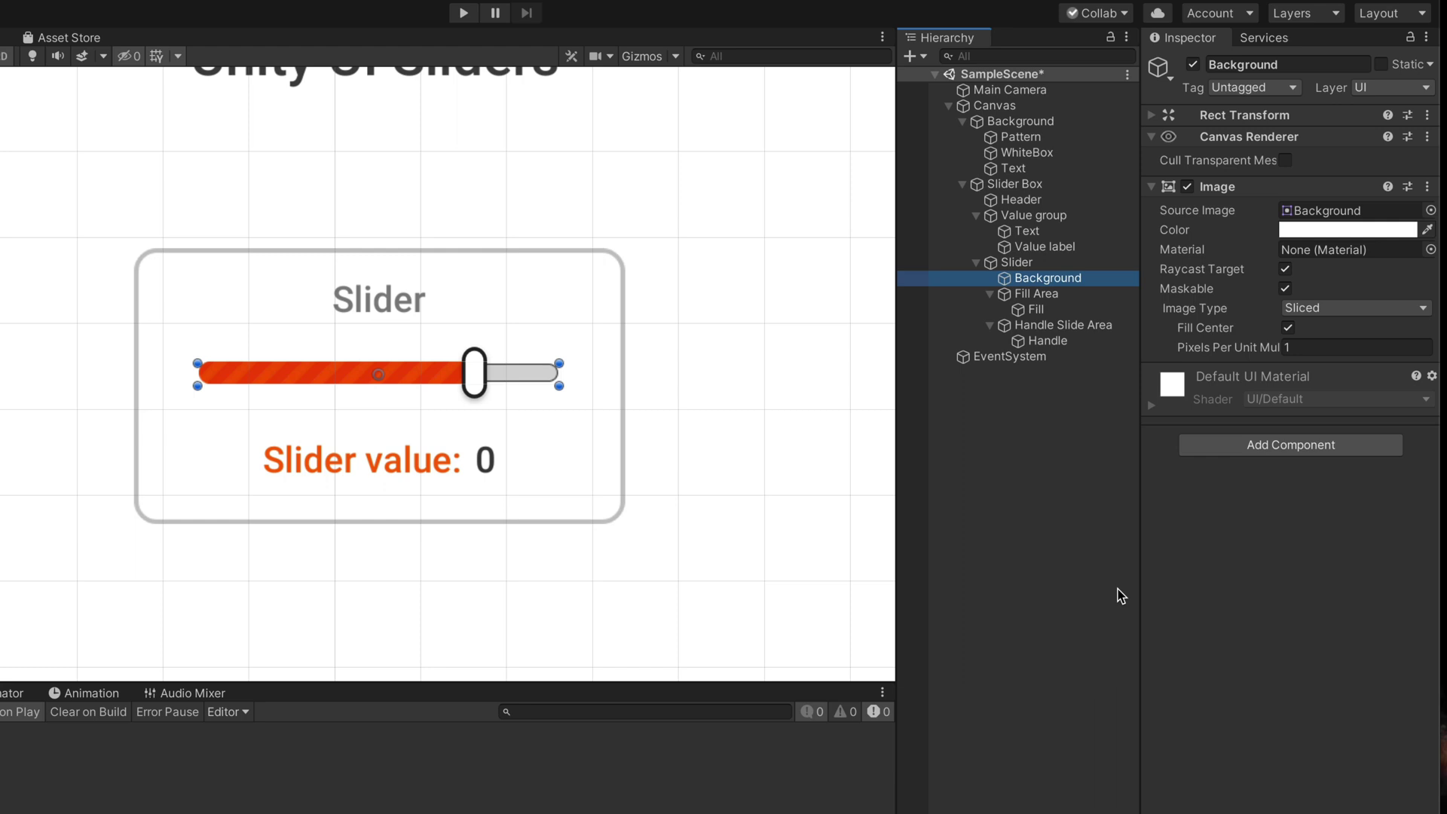
{"action": "left_click", "coordinate": [1430, 211]}
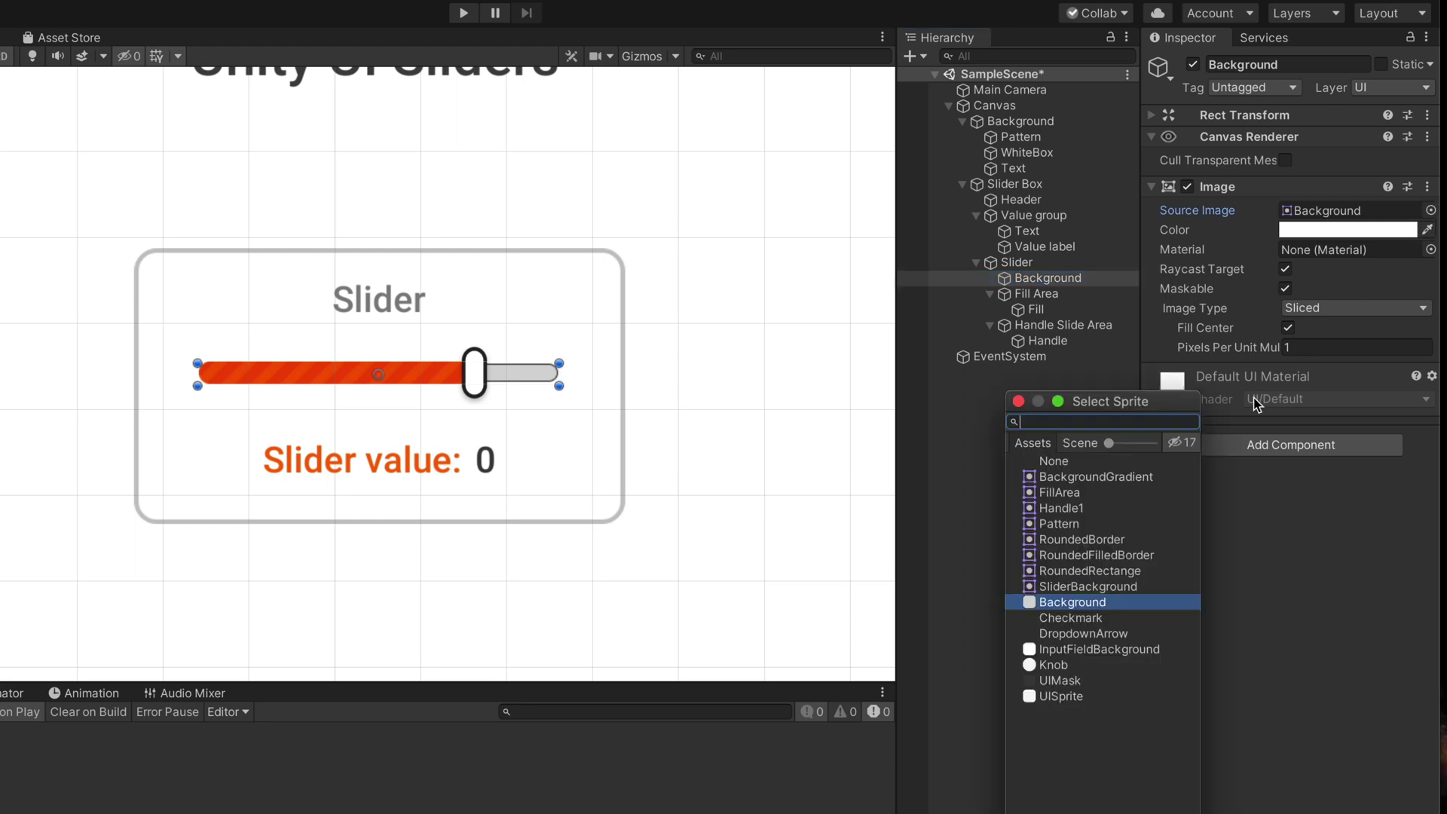
{"action": "left_click", "coordinate": [1091, 586]}
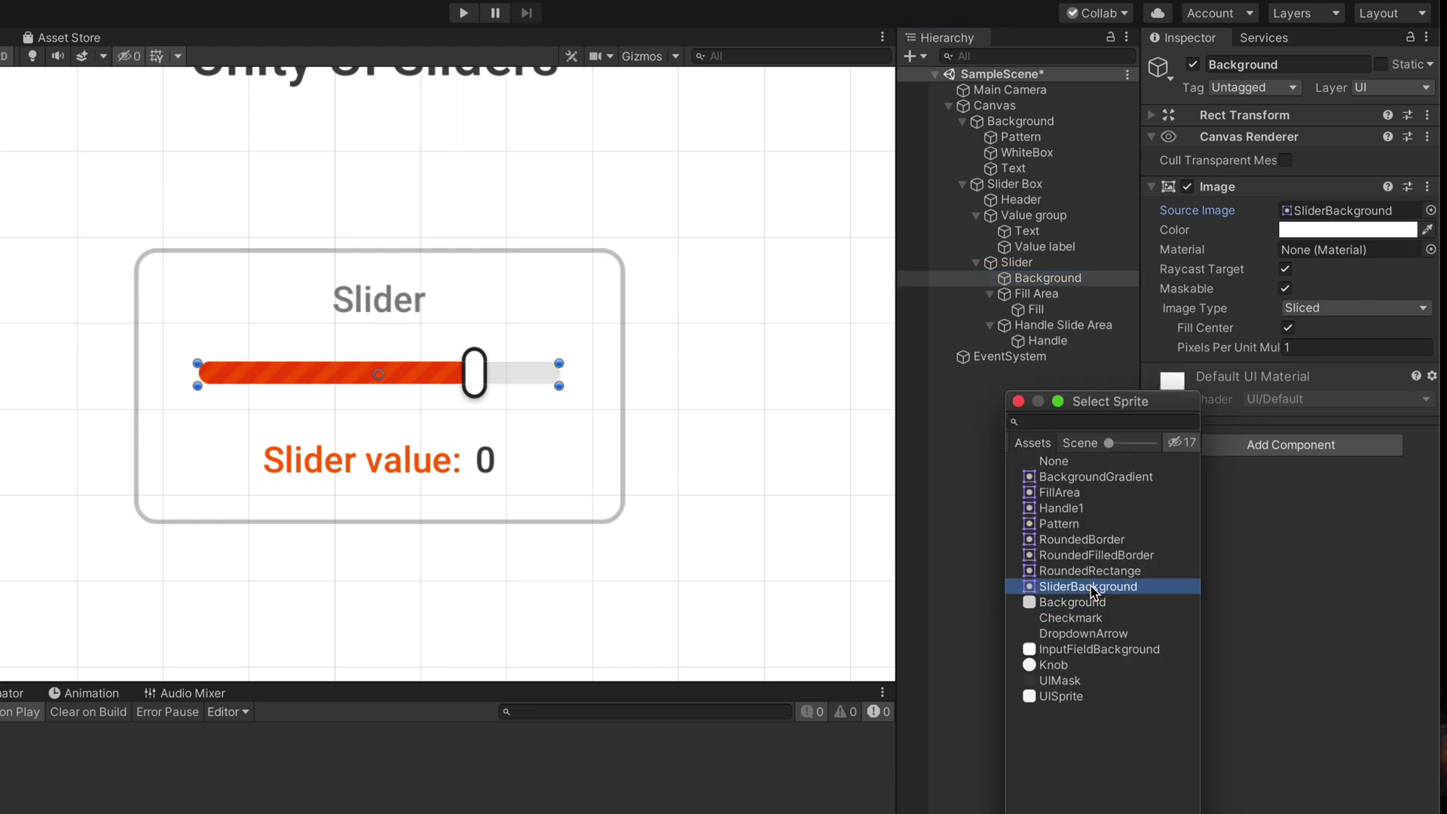
{"action": "left_click", "coordinate": [1322, 600]}
Run the scene and drag the restyled slider back and forth
{"action": "left_click", "coordinate": [765, 490]}
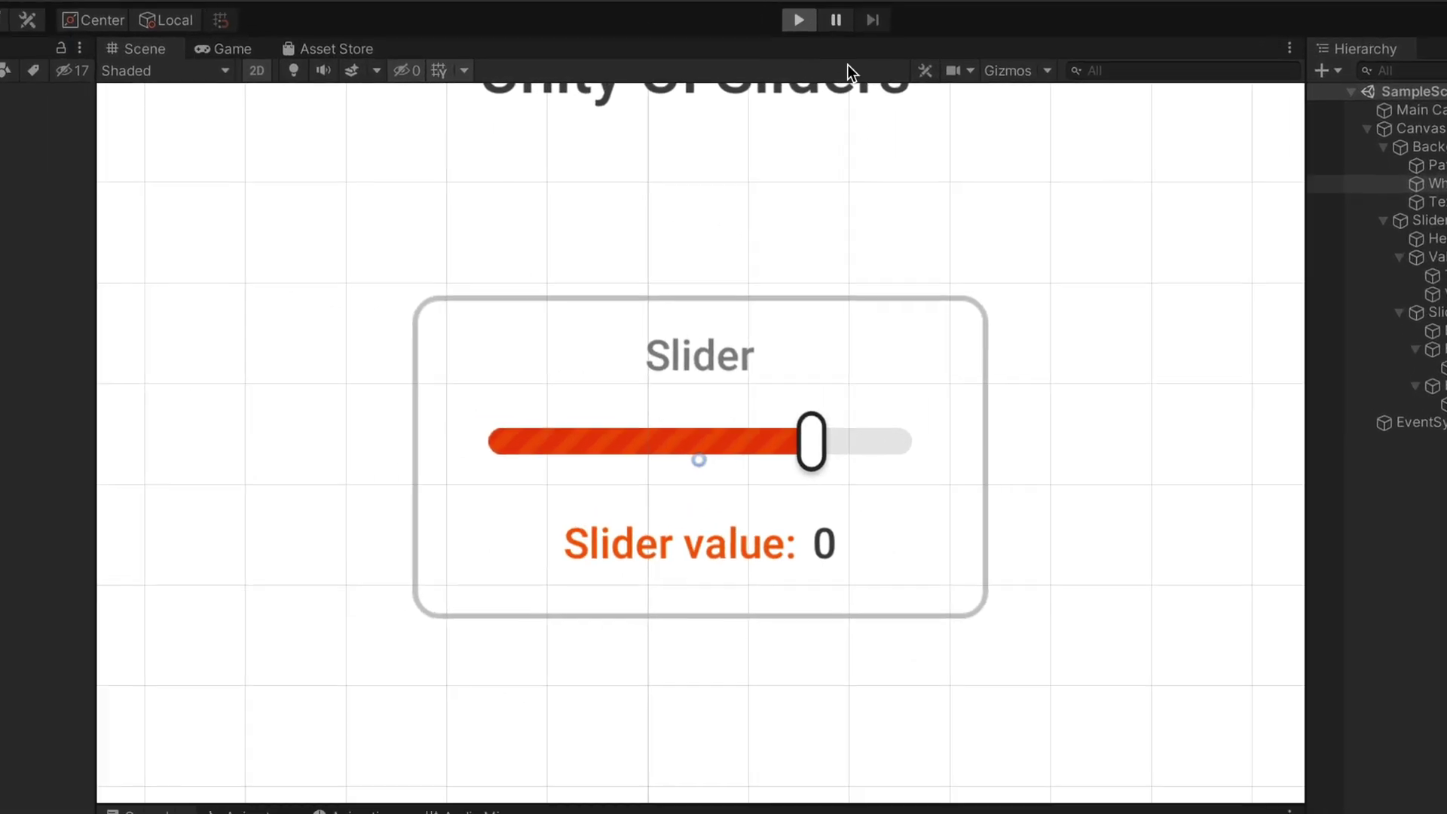
{"action": "key", "text": "ctrl+p"}
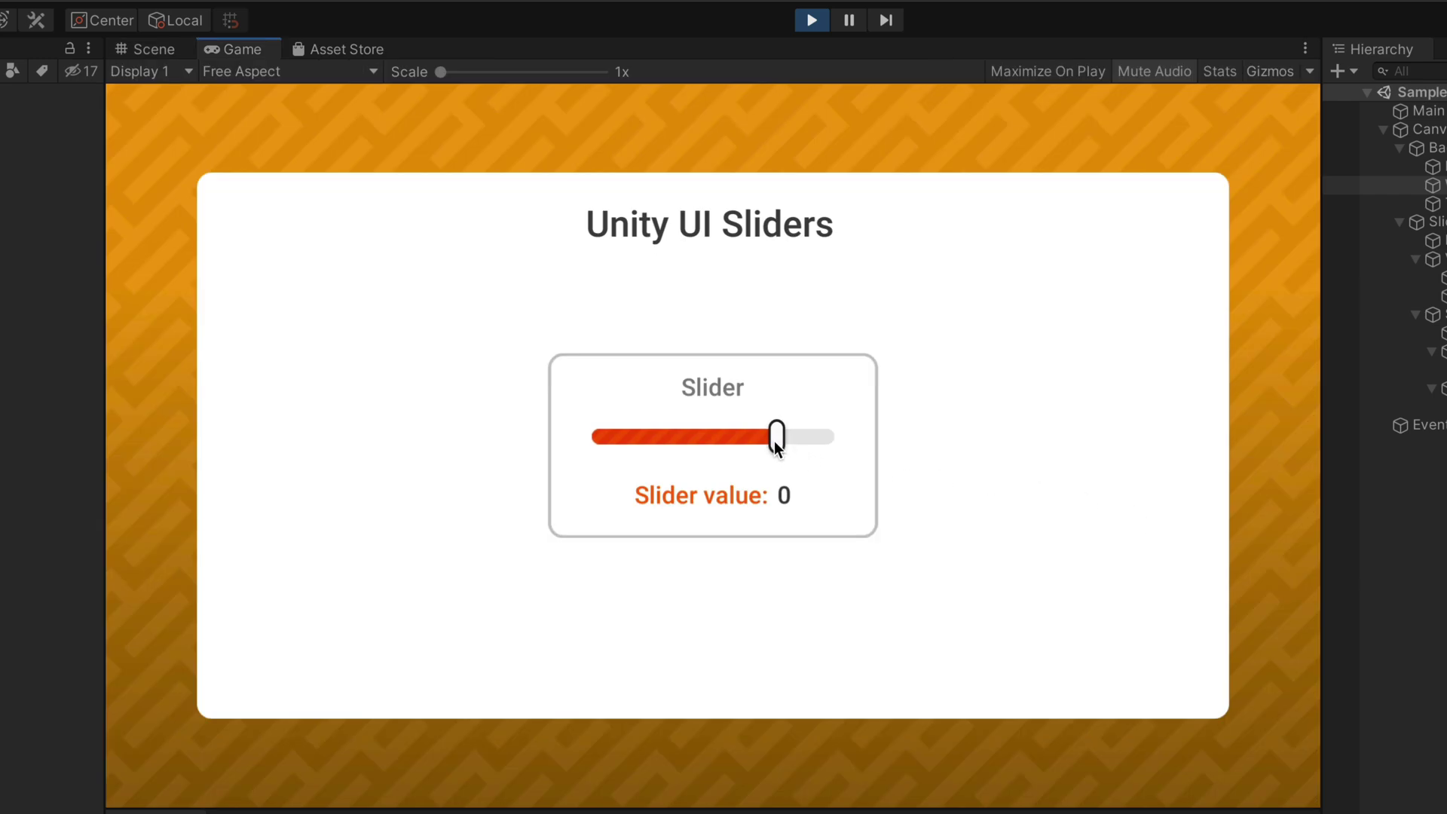
{"action": "left_click_drag", "start_coordinate": [775, 441], "coordinate": [635, 459]}
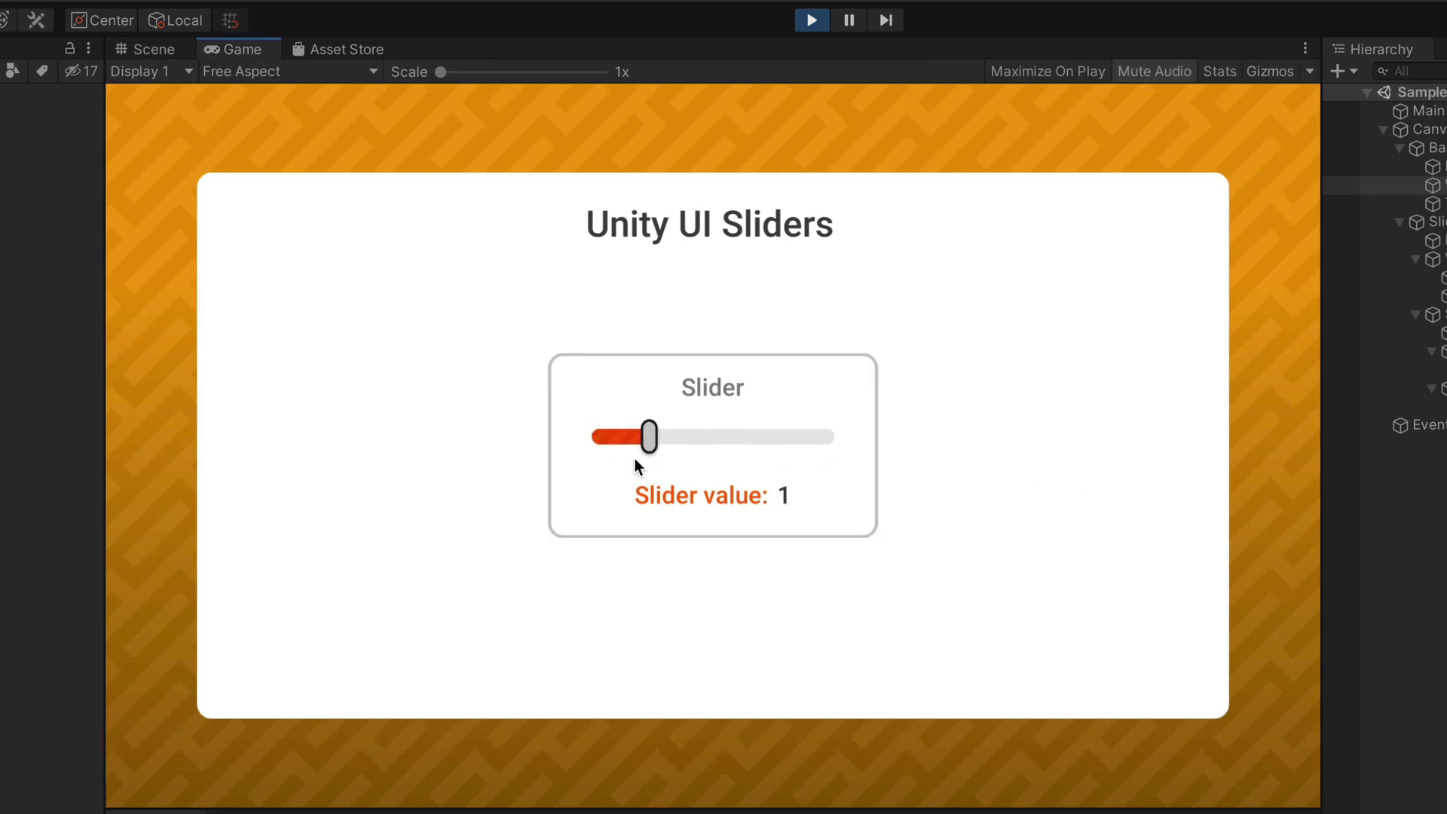
Click the slider in the Game view to test it at another value
{"action": "left_click", "coordinate": [785, 451]}
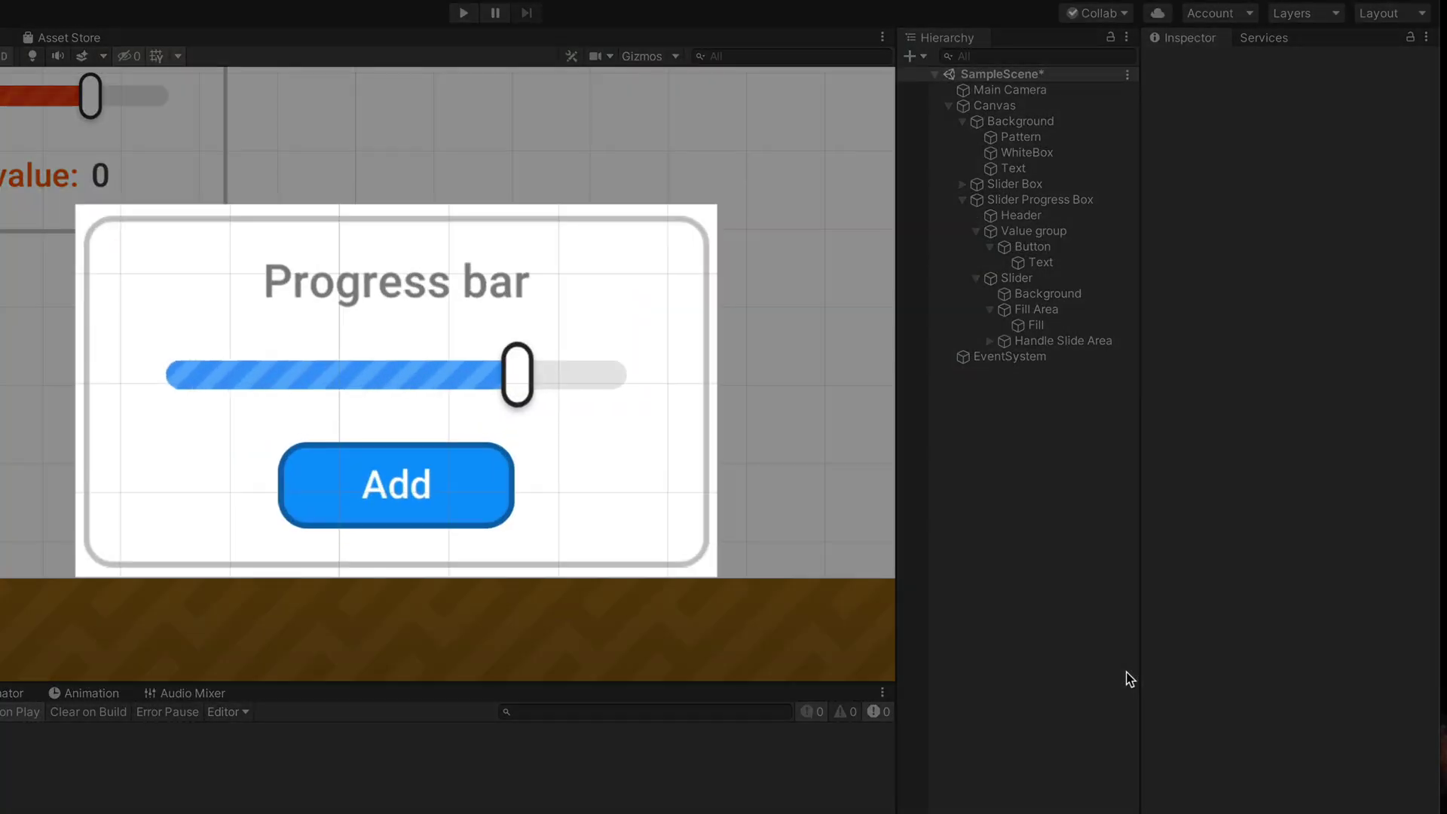
Untick Interactable on the progress-bar Slider and delete its Handle Slide Area
{"action": "left_click", "coordinate": [1027, 283]}
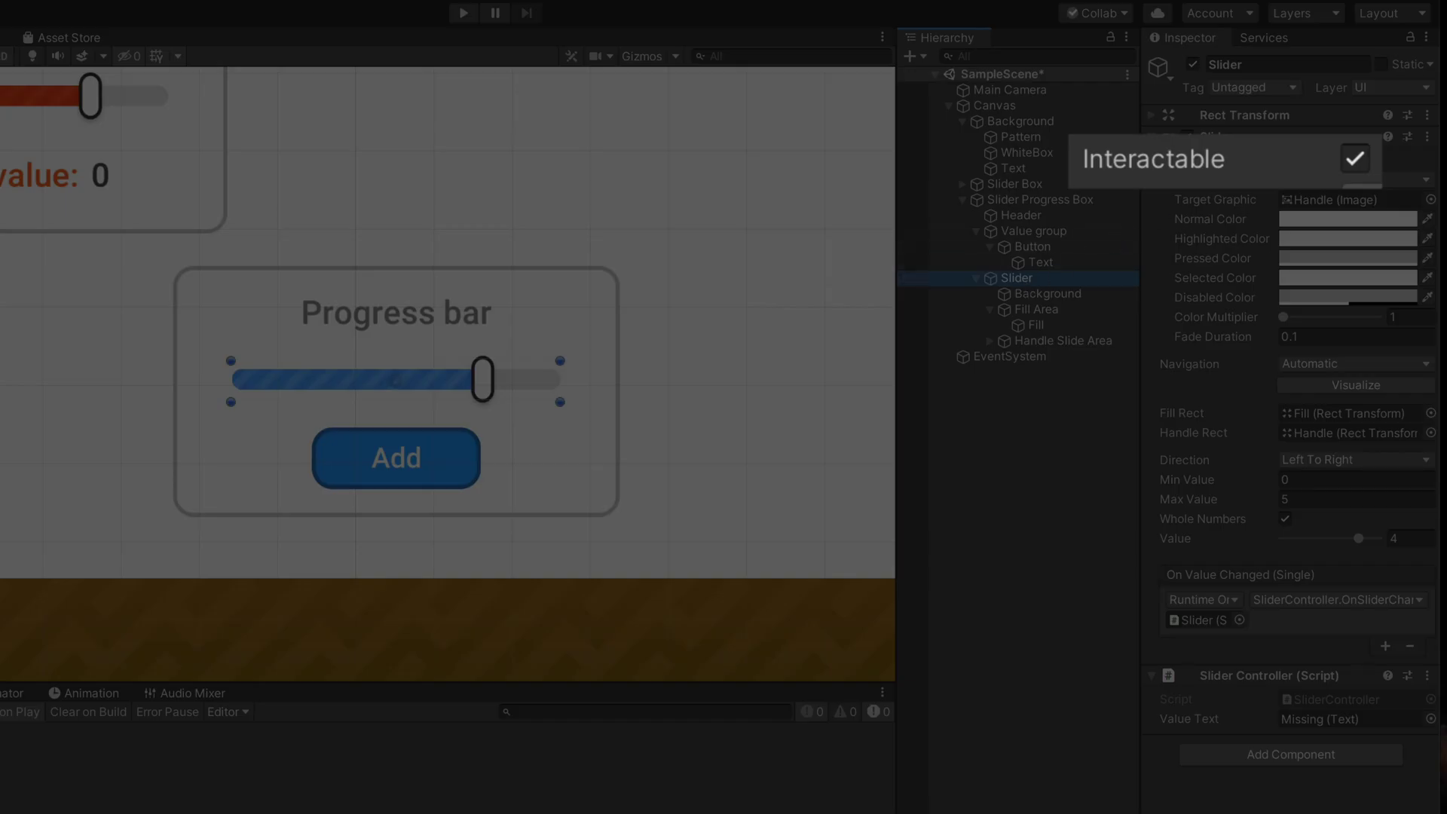
{"action": "left_click", "coordinate": [1285, 160]}
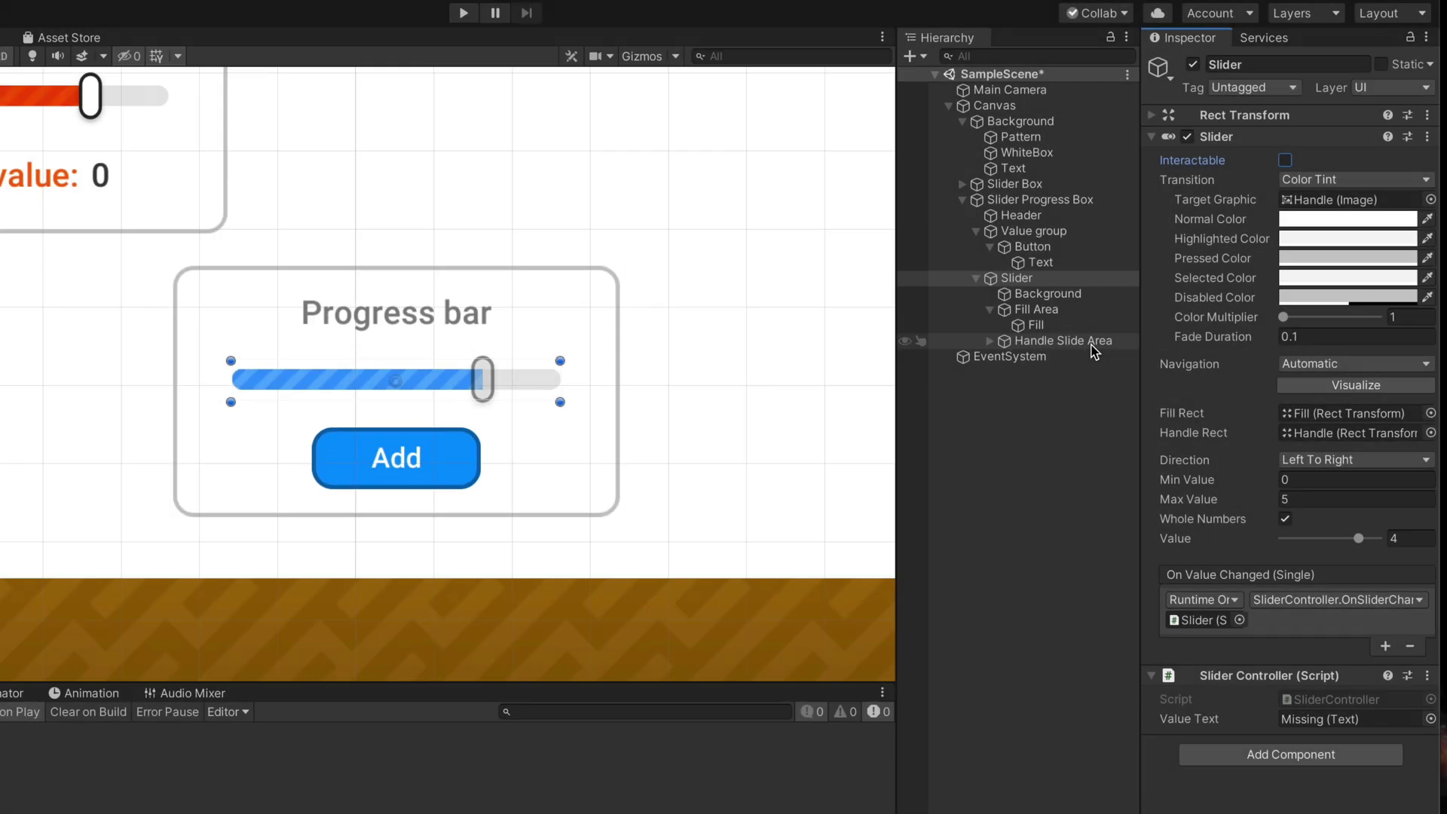
{"action": "left_click", "coordinate": [1092, 346]}
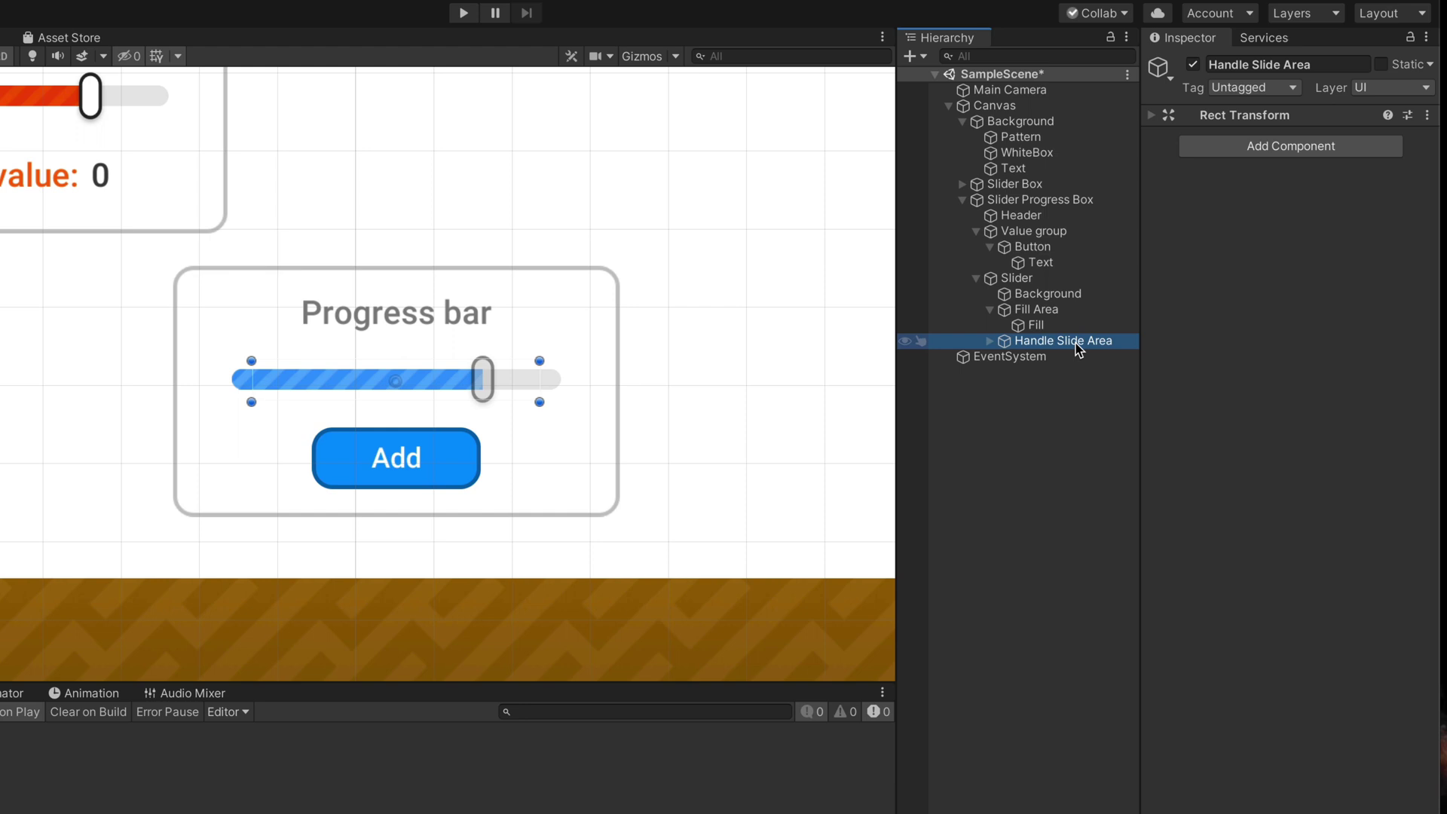
{"action": "right_click", "coordinate": [1074, 343]}
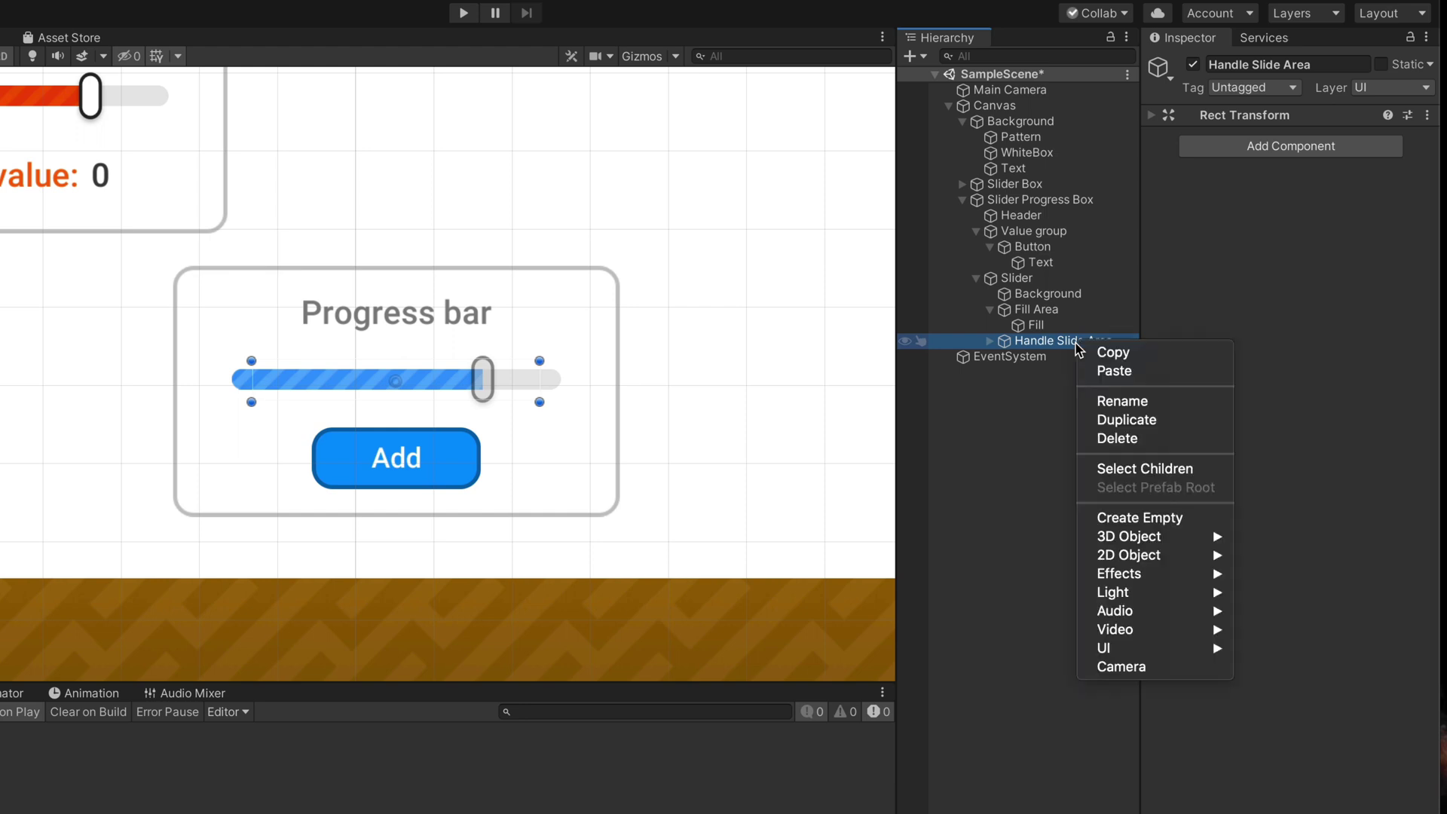
{"action": "left_click", "coordinate": [1131, 439]}
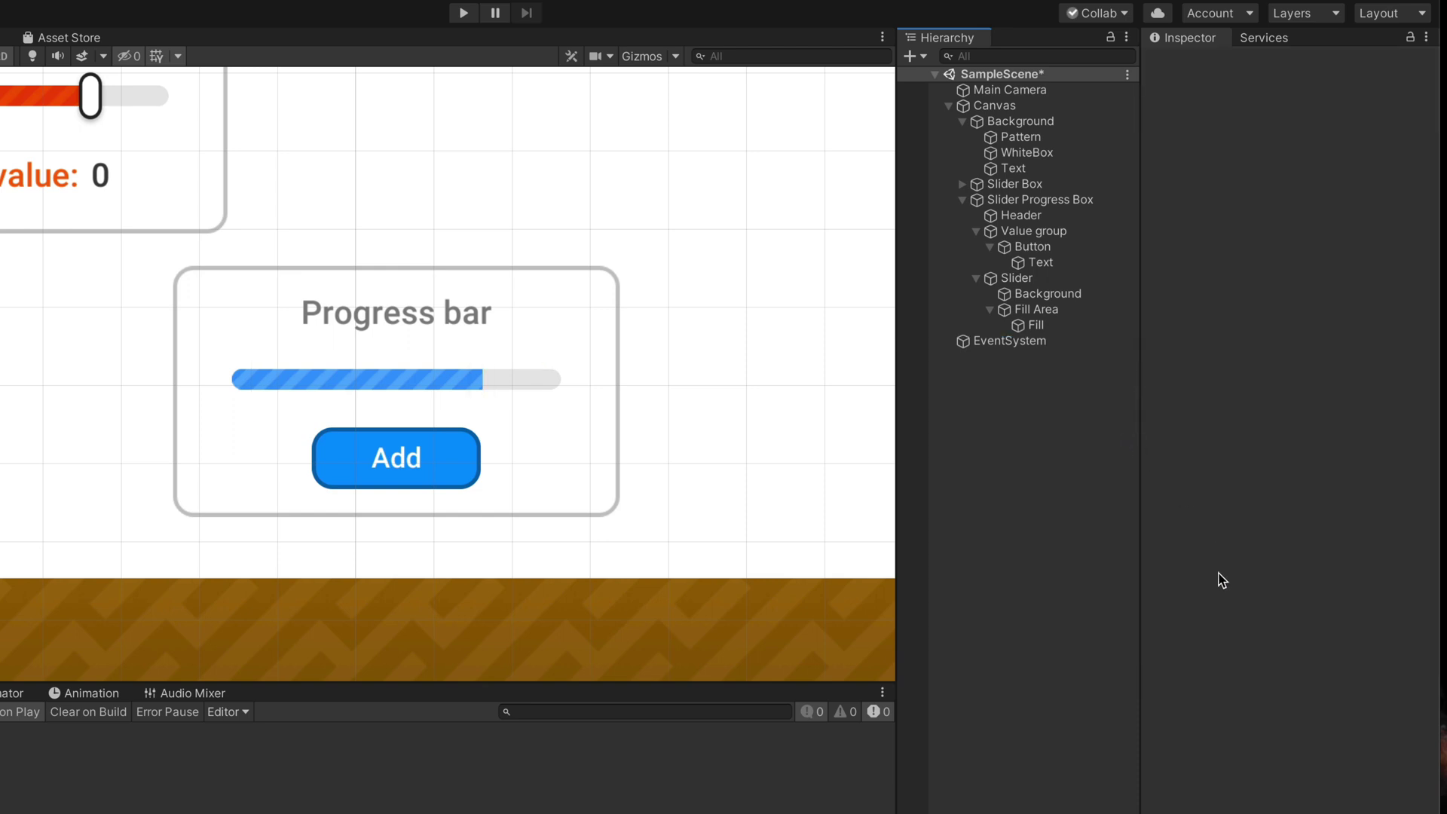
{"action": "left_click", "coordinate": [1043, 278]}
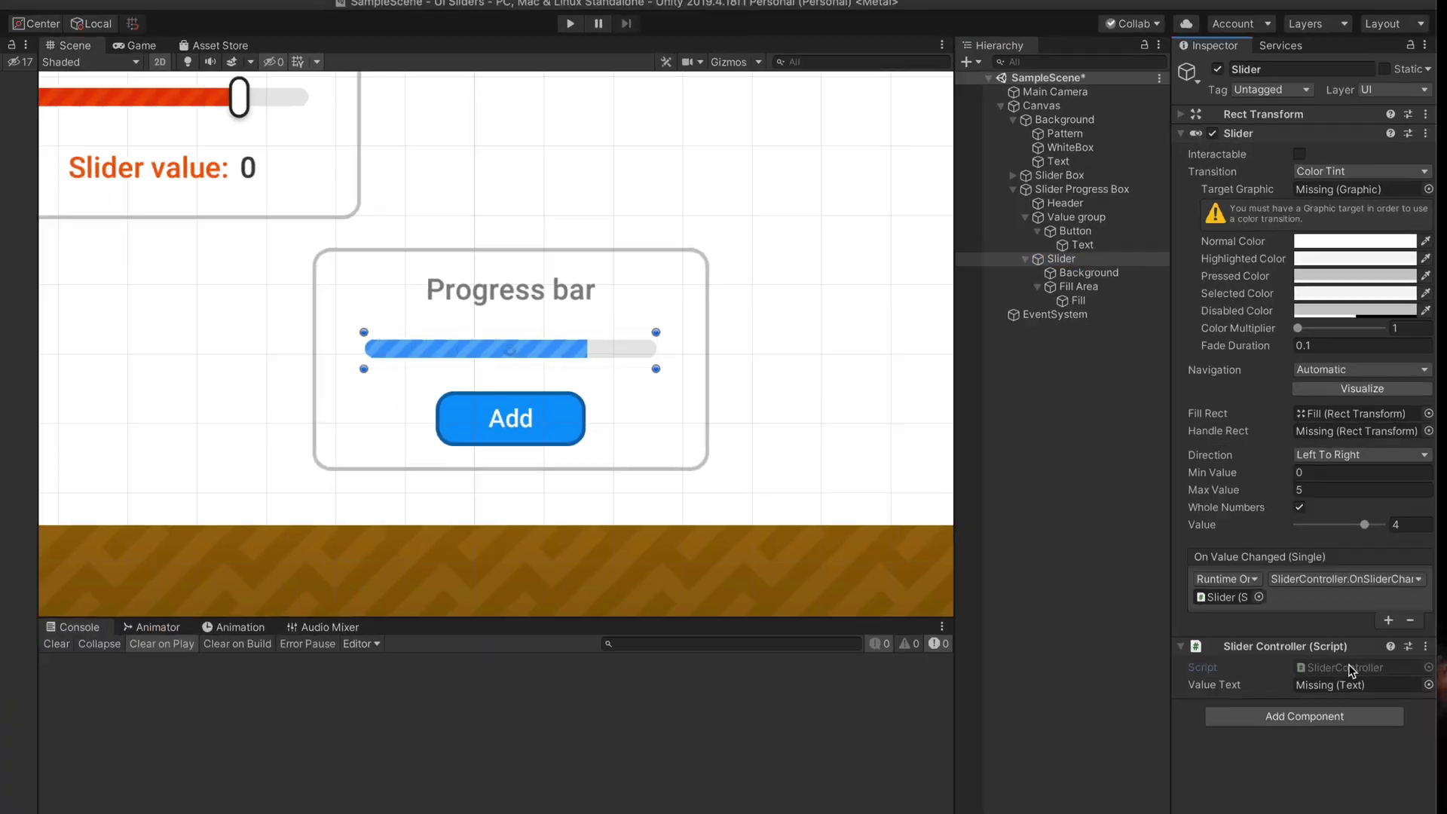
Open SliderController.cs and add the fields 'int progress = 0;' and 'public Slider slider;'
{"action": "double_click", "coordinate": [1341, 739]}
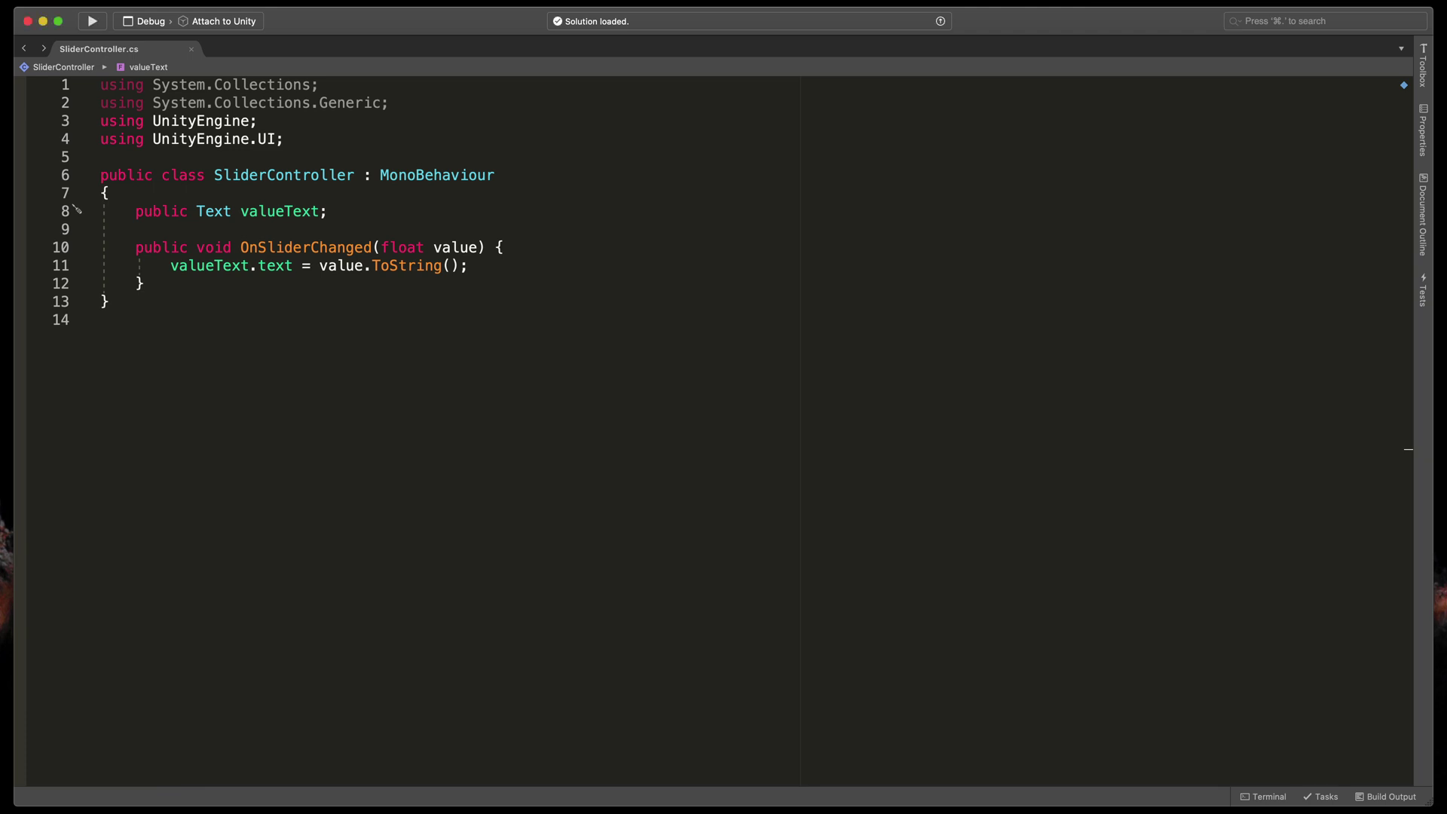
{"action": "key", "text": "Return"}
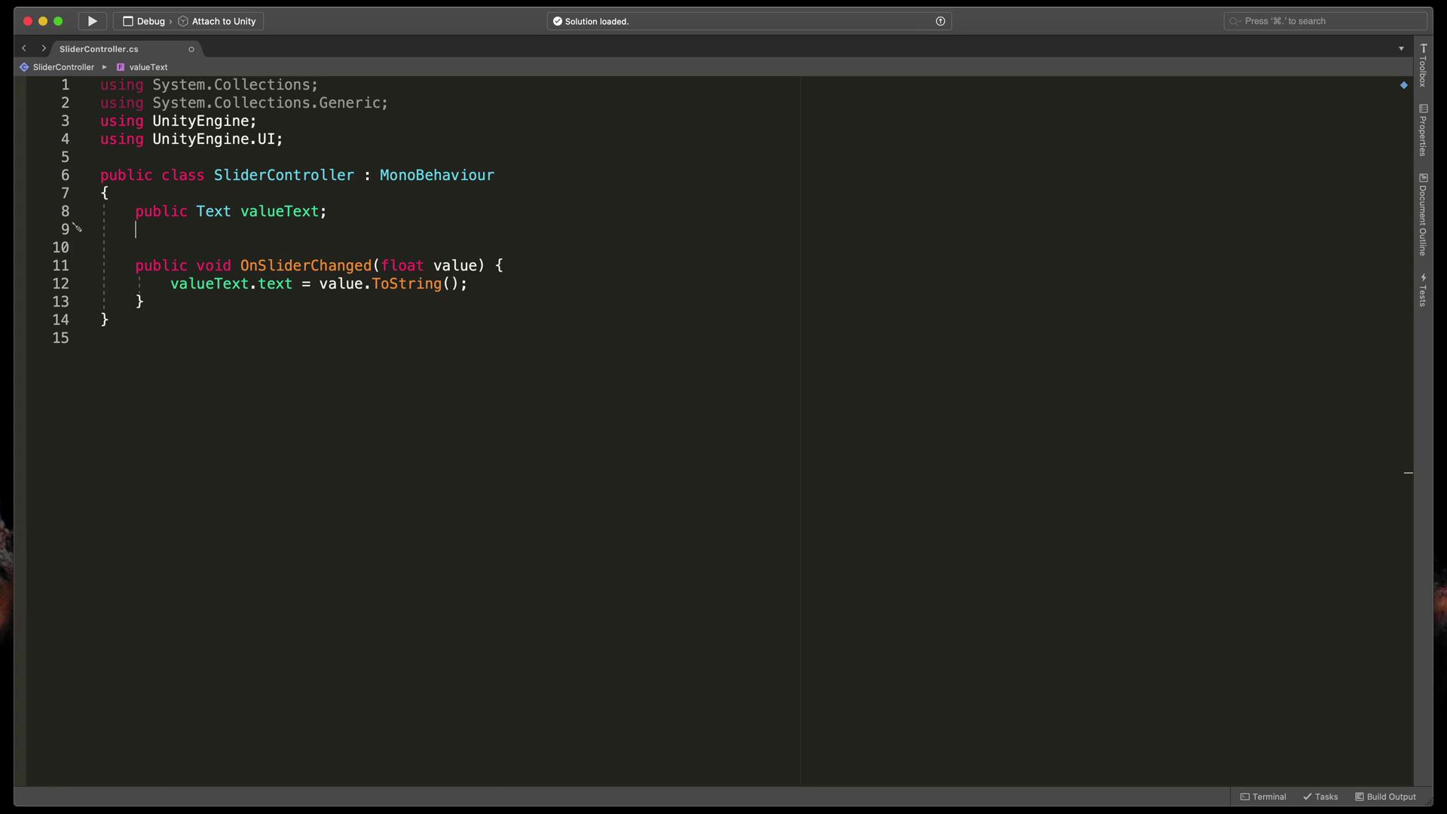
{"action": "type", "text": "int progress = 0;"}
{"action": "key", "text": "Return"}
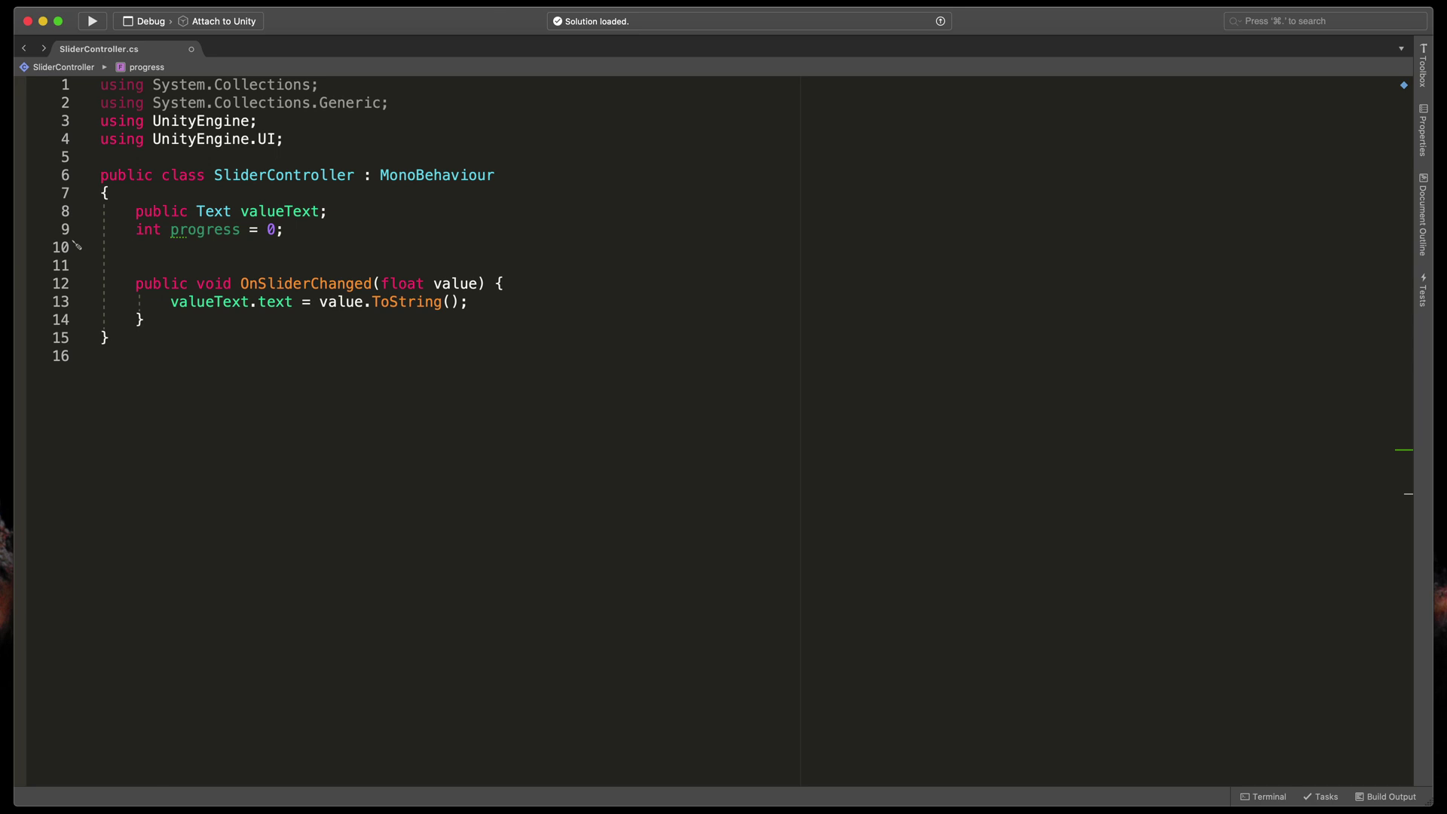
{"action": "type", "text": "public Slider slider"}
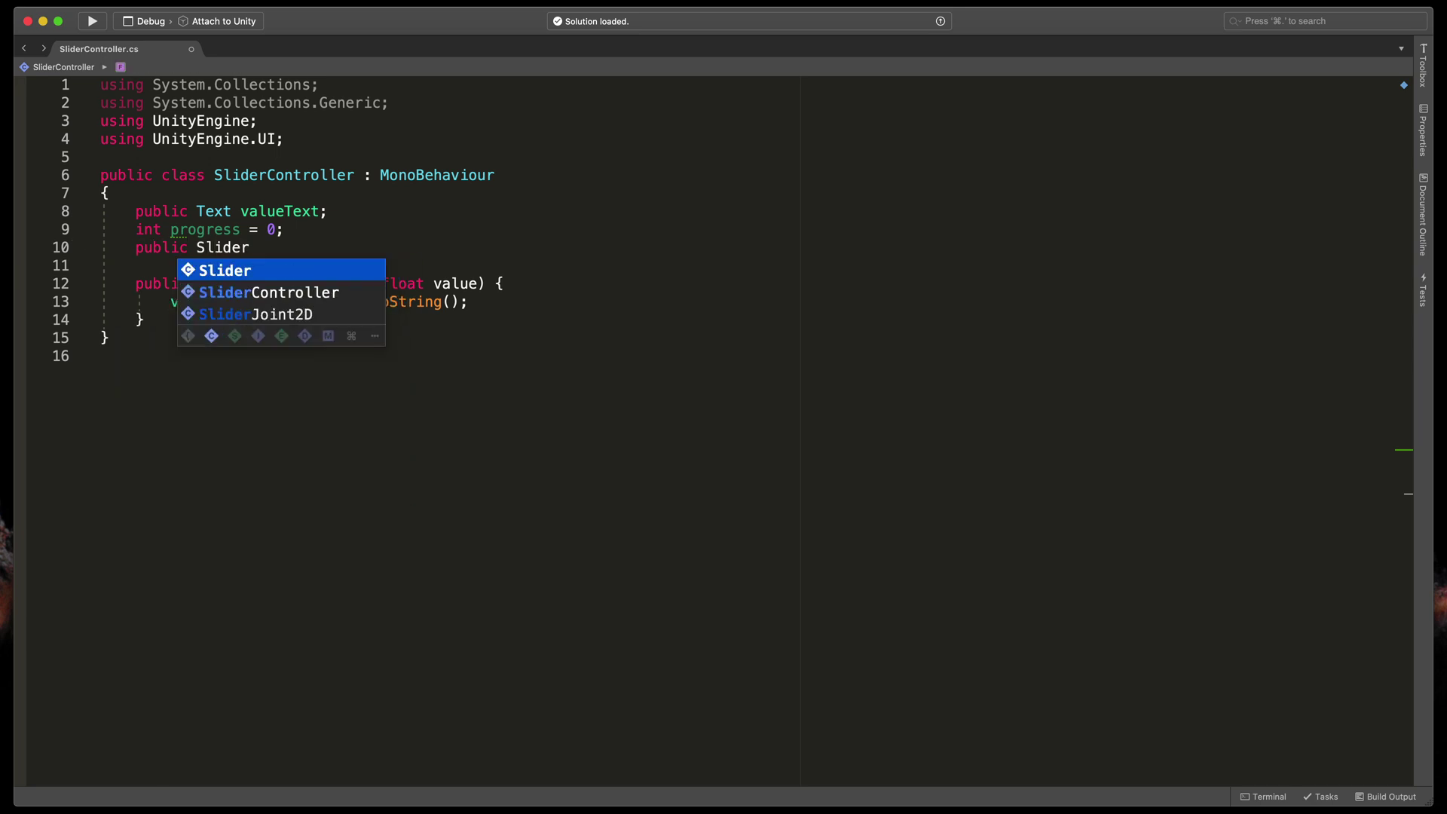
{"action": "type", "text": ";"}
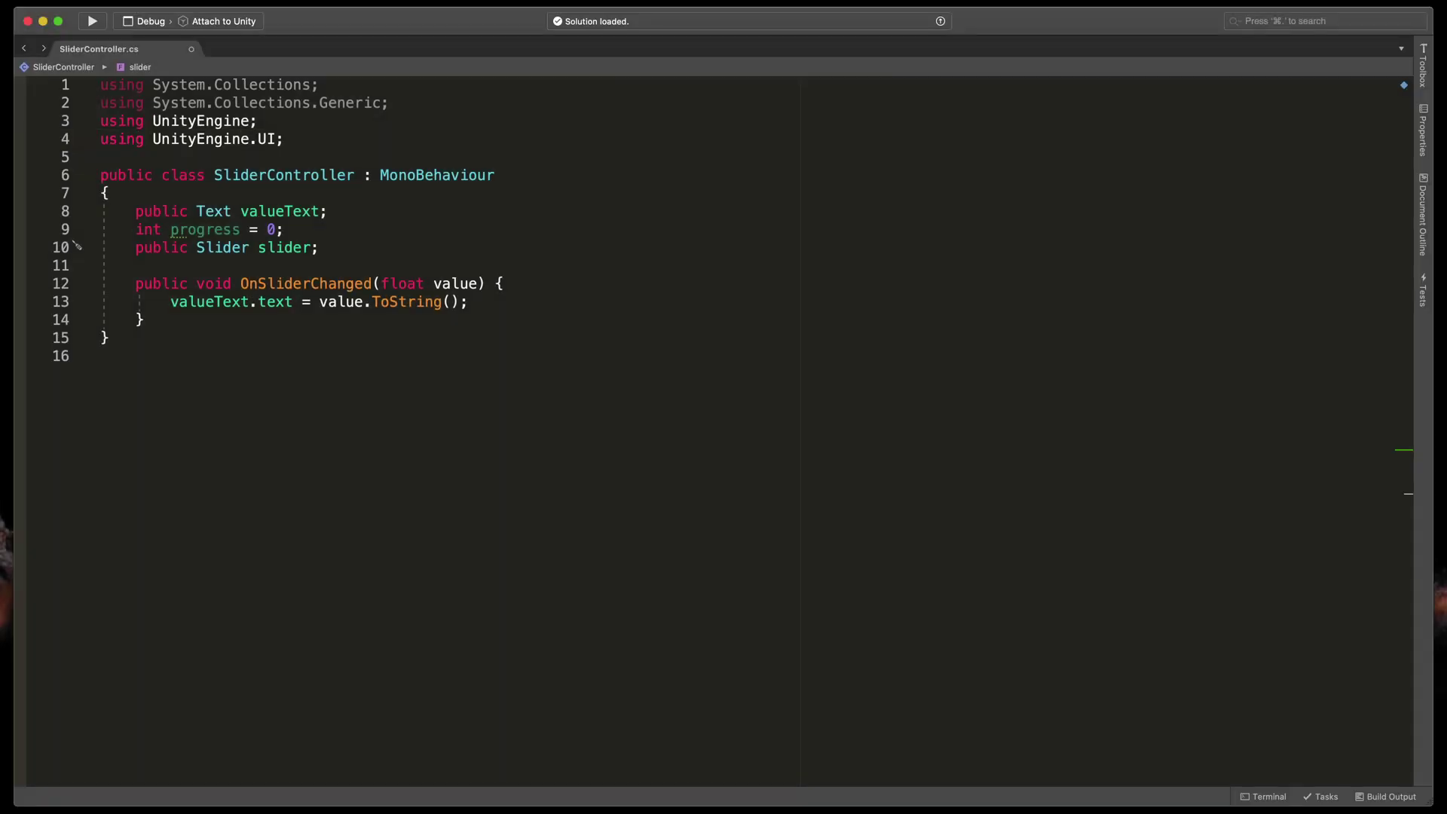
Add an UpdateProgress() method containing progress++ and slider.value = progress
{"action": "left_click", "coordinate": [145, 319]}
{"action": "key", "text": "Return"}
{"action": "key", "text": "Return"}
{"action": "type", "text": "public void "}
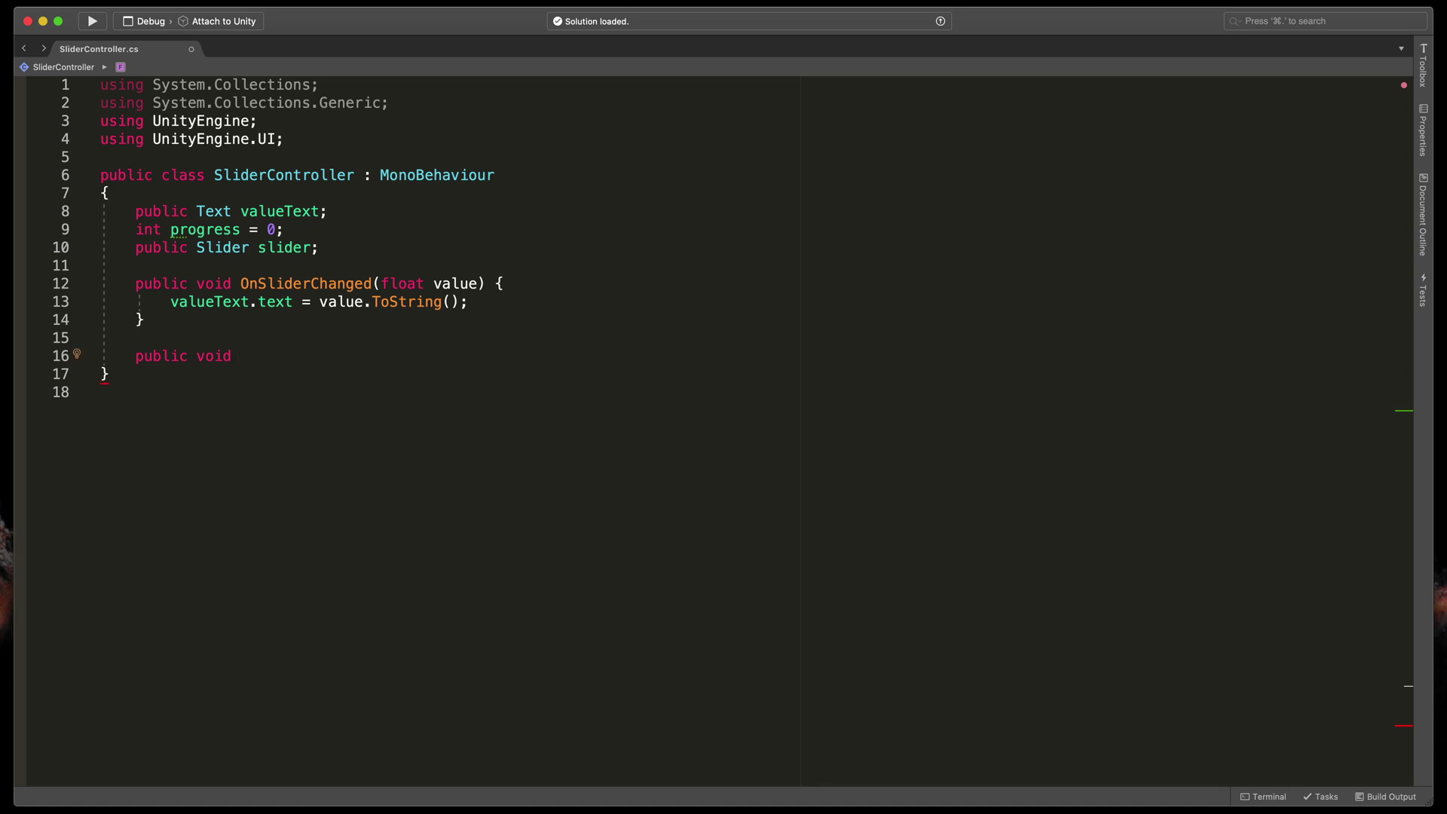
{"action": "type", "text": "UpdateProgres"}
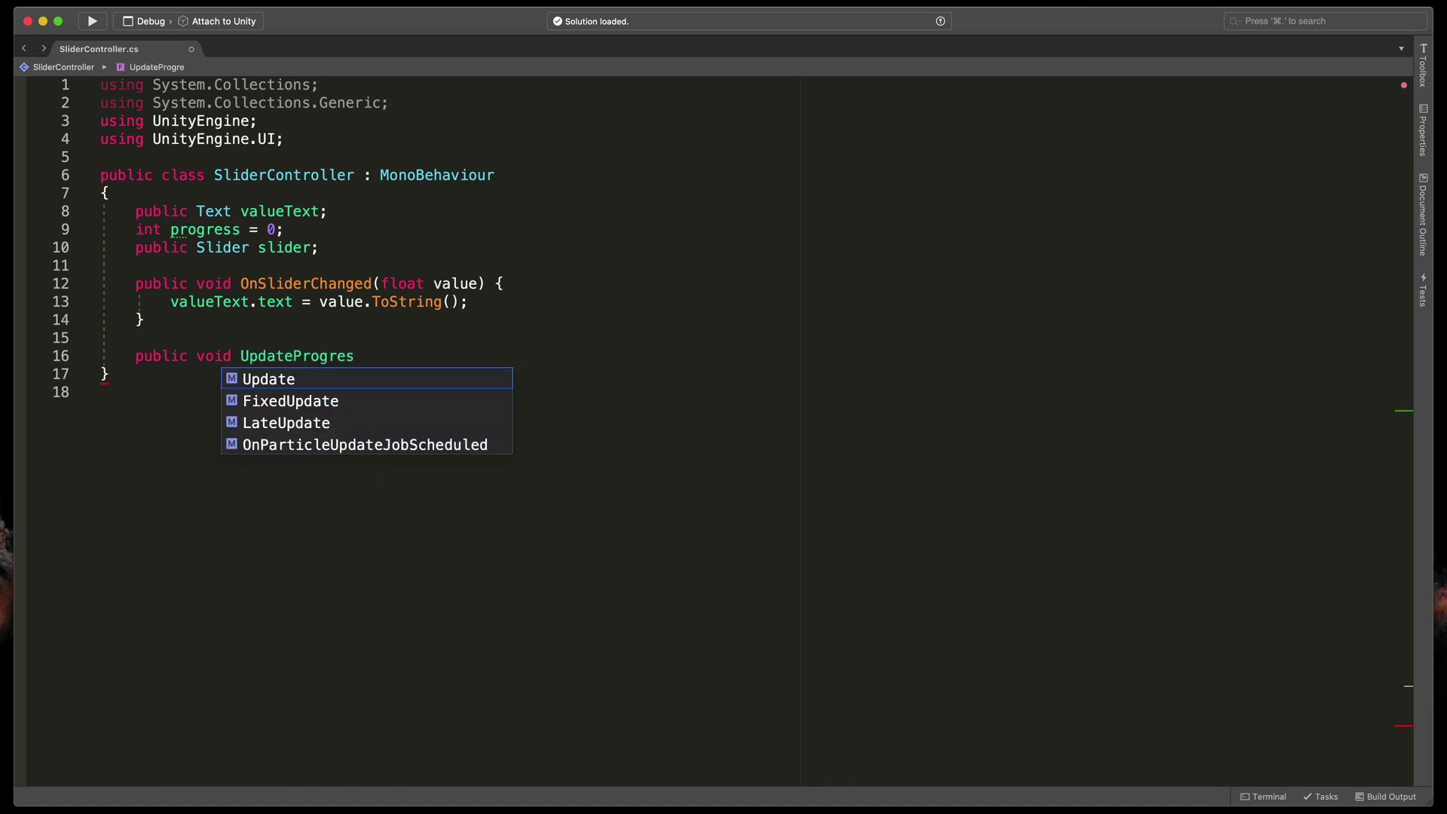
{"action": "type", "text": "s() {"}
{"action": "key", "text": "Return"}
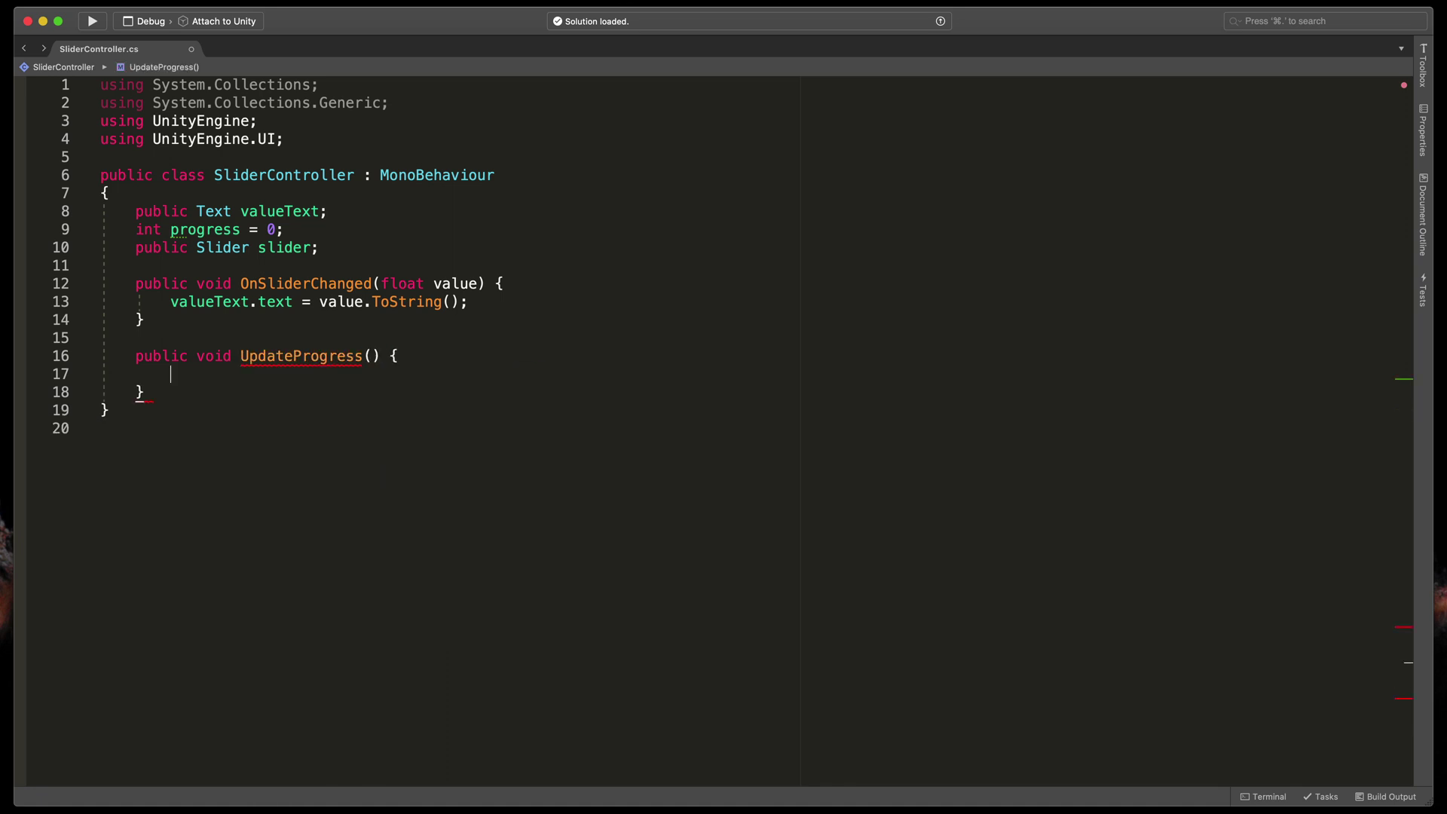
{"action": "type", "text": "progress++;"}
{"action": "key", "text": "Return"}
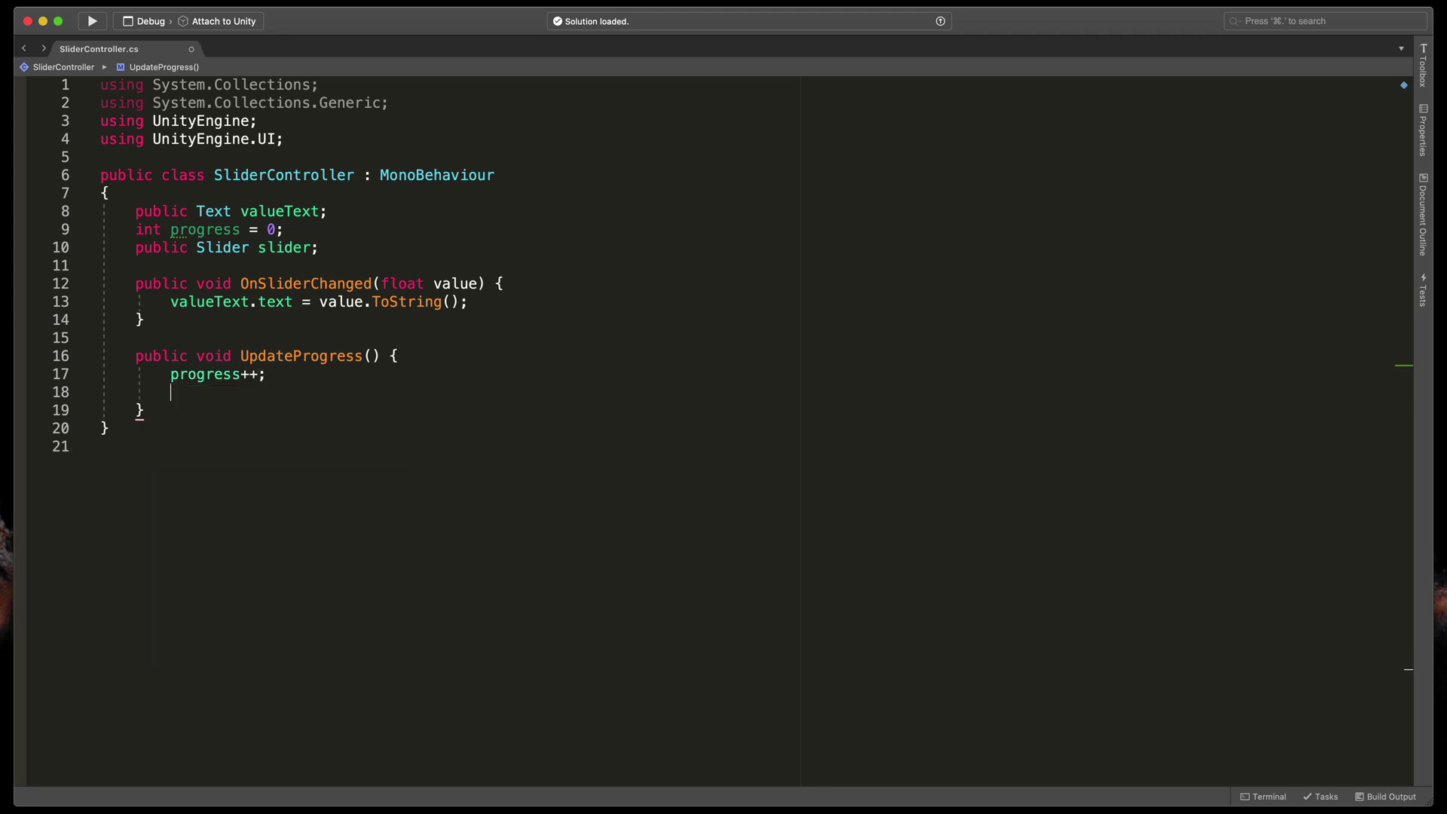
{"action": "type", "text": "slider.value"}
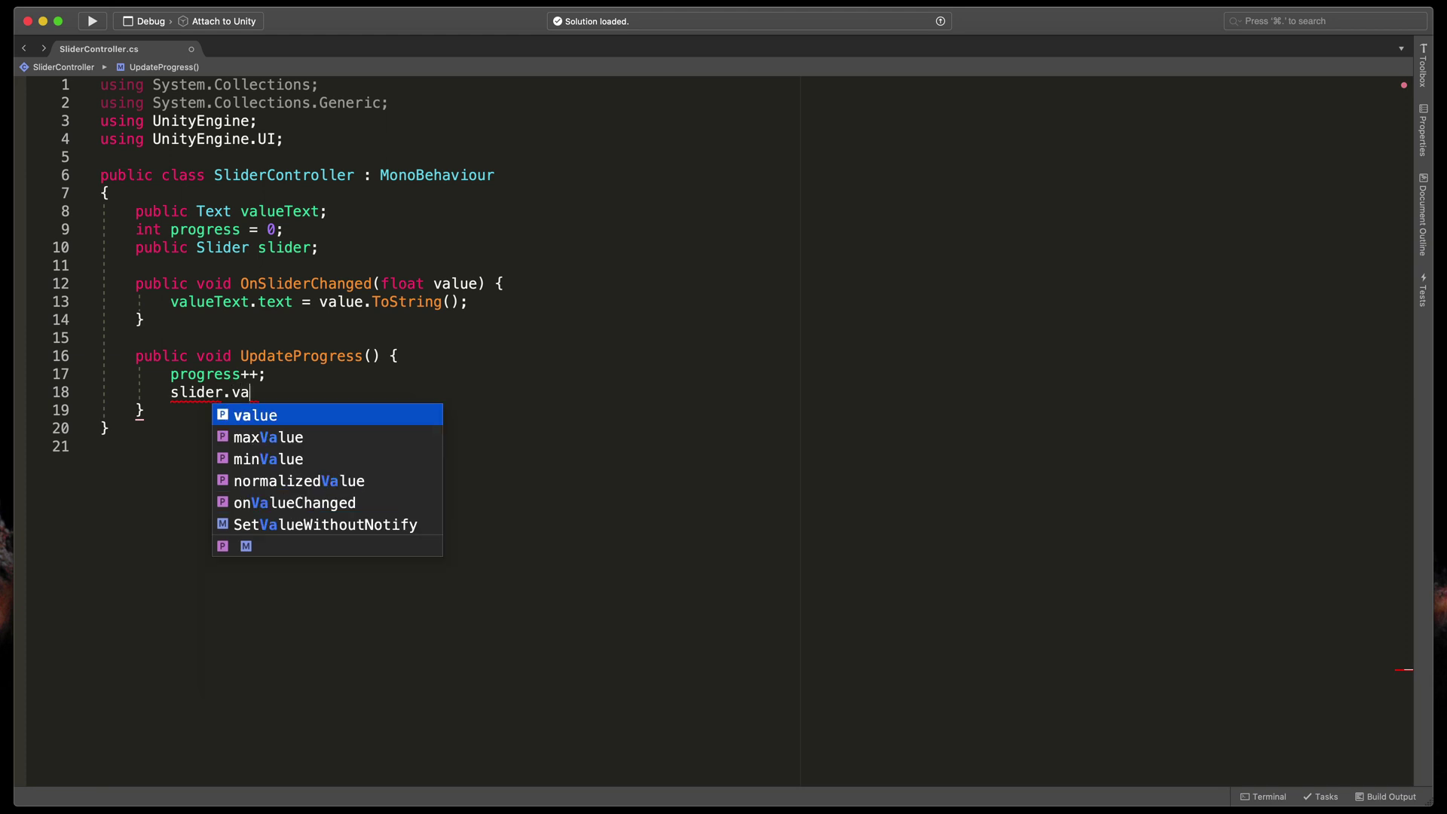
{"action": "type", "text": " = progress;"}
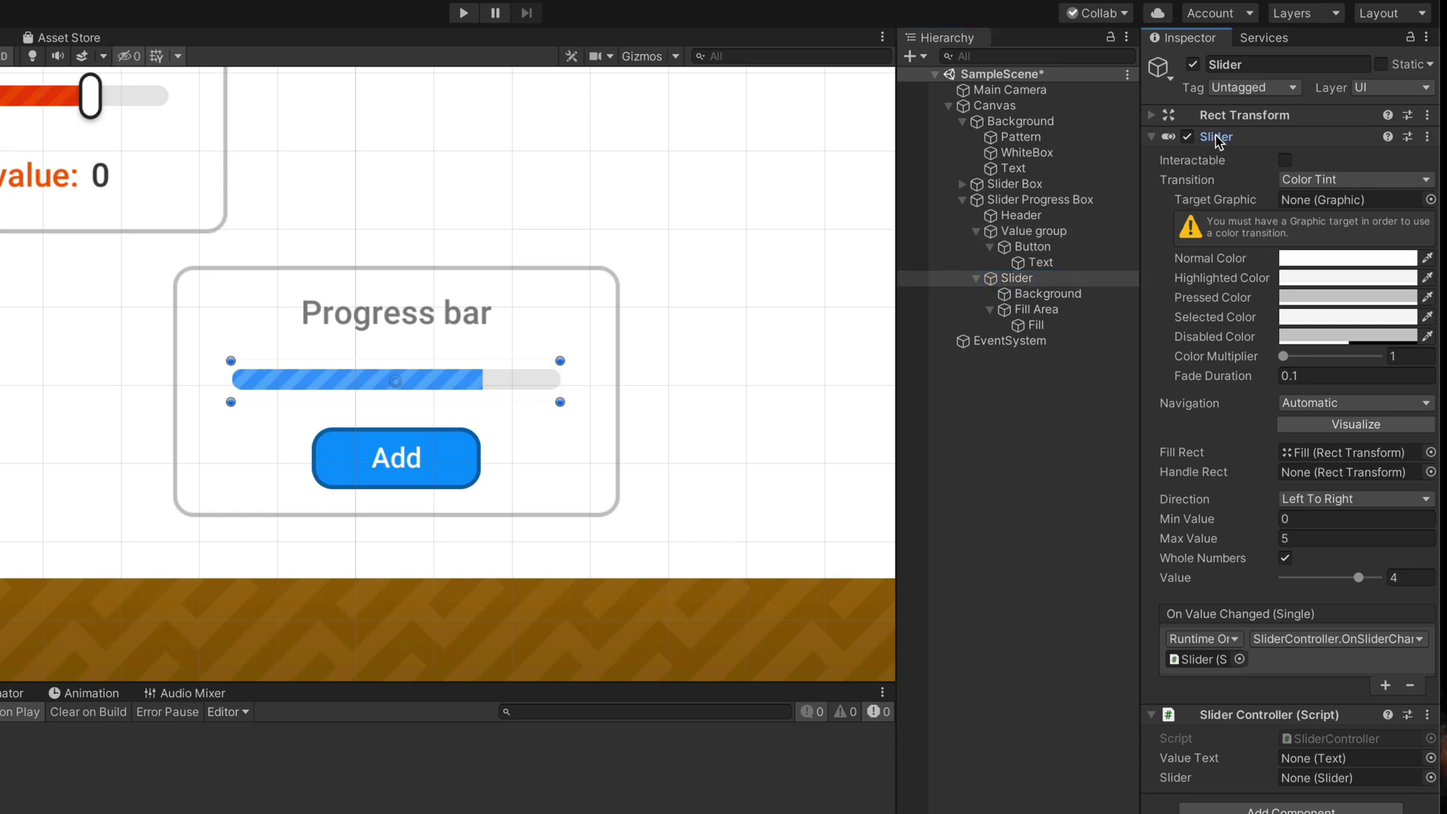
Assign the Slider to the controller's field and make Add's On Click call SliderController.UpdateProgress()
{"action": "left_click_drag", "start_coordinate": [1217, 138], "coordinate": [1331, 778]}
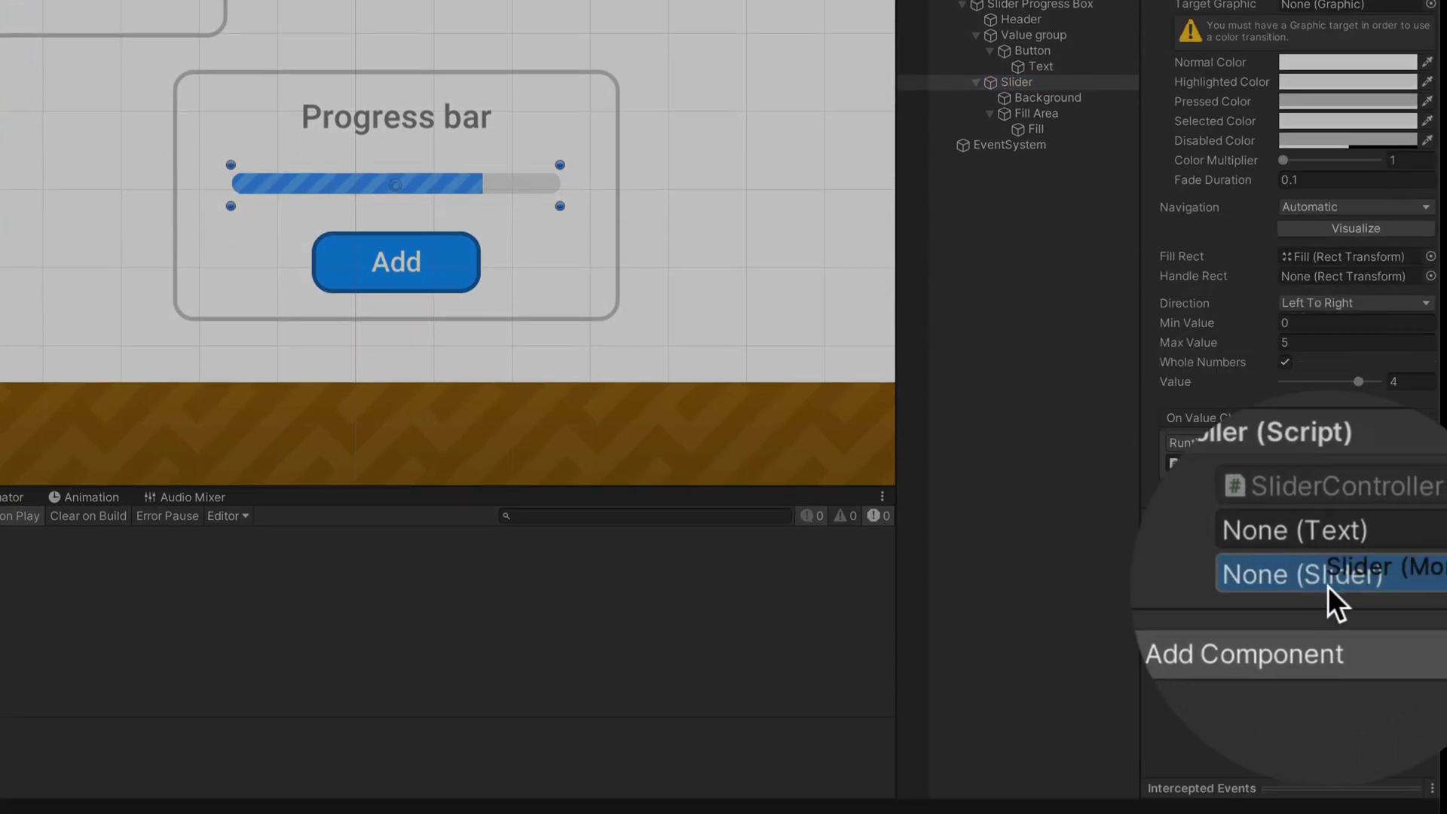
{"action": "left_click_drag", "start_coordinate": [1328, 587], "coordinate": [1331, 585]}
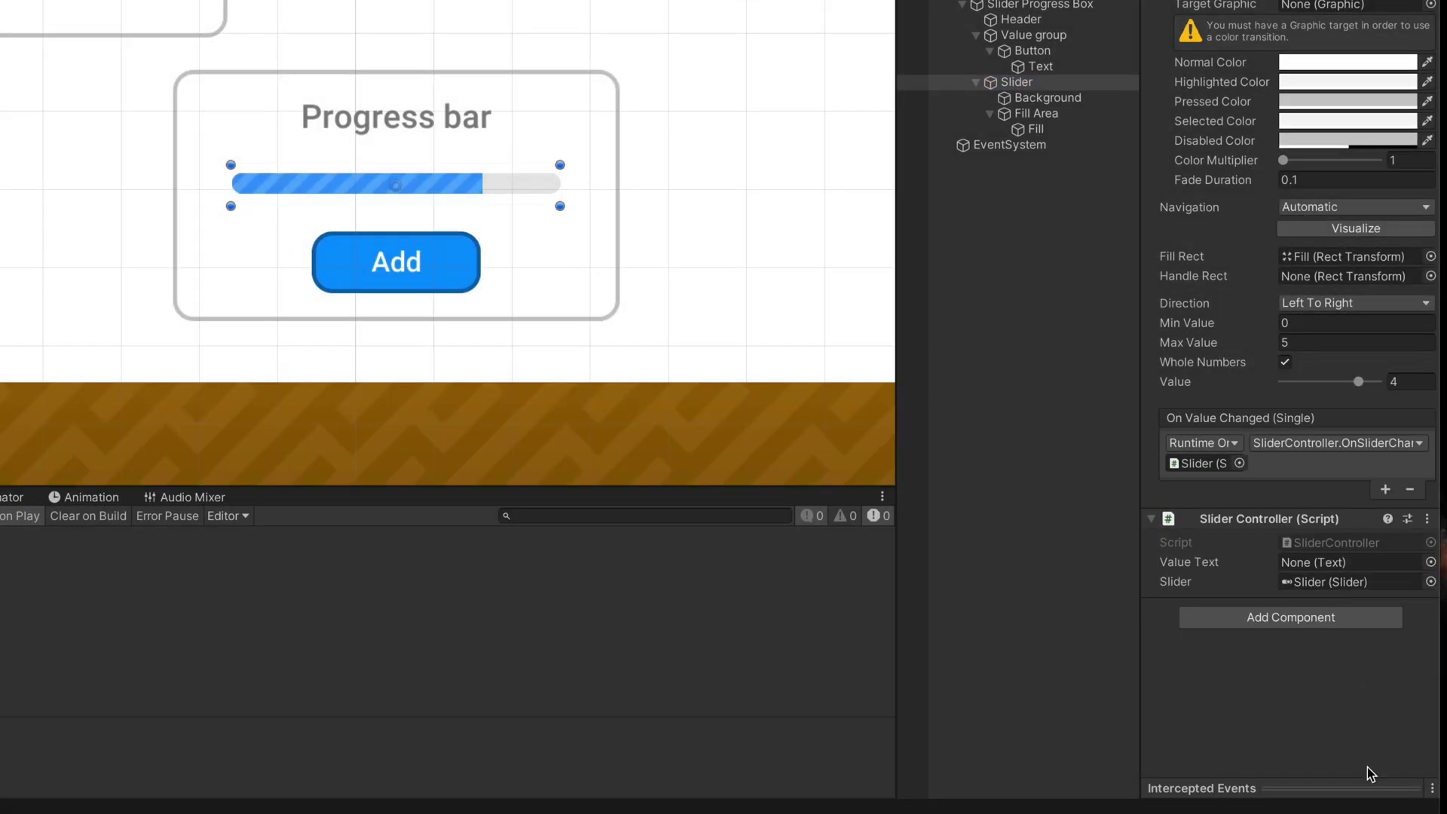
{"action": "left_click", "coordinate": [1030, 50]}
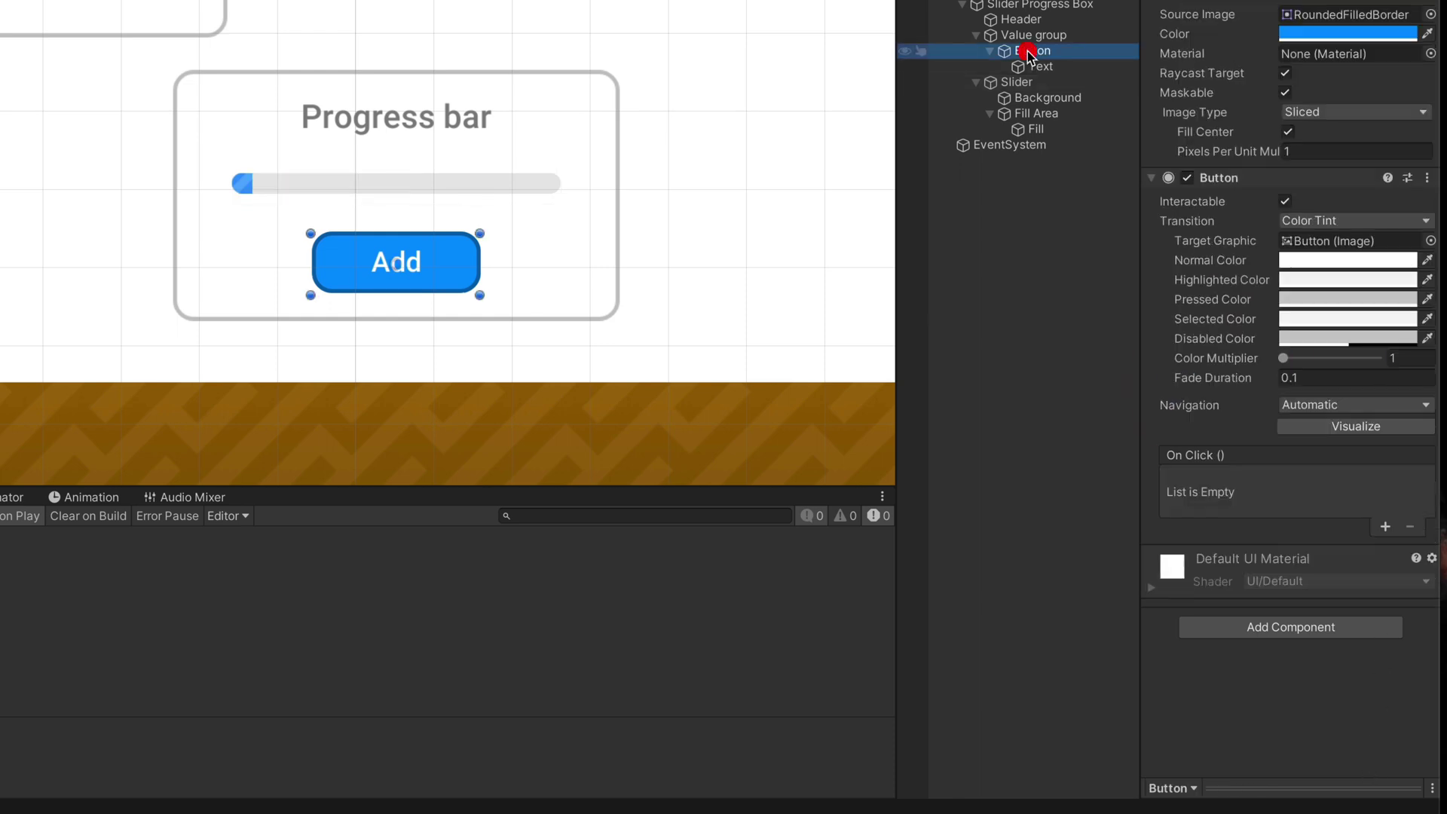
{"action": "left_click", "coordinate": [1384, 528]}
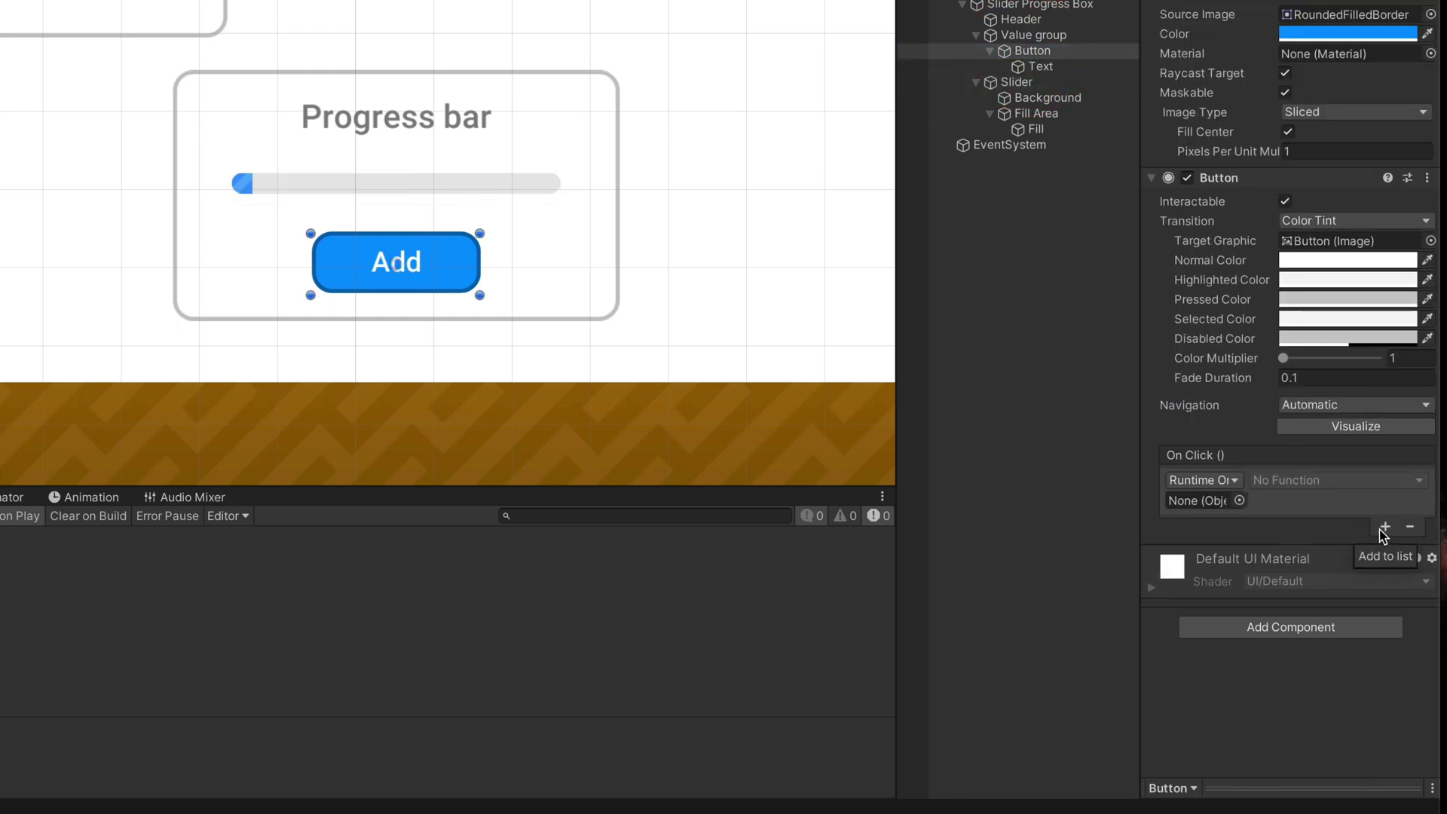
{"action": "left_click_drag", "start_coordinate": [1018, 81], "coordinate": [1207, 501]}
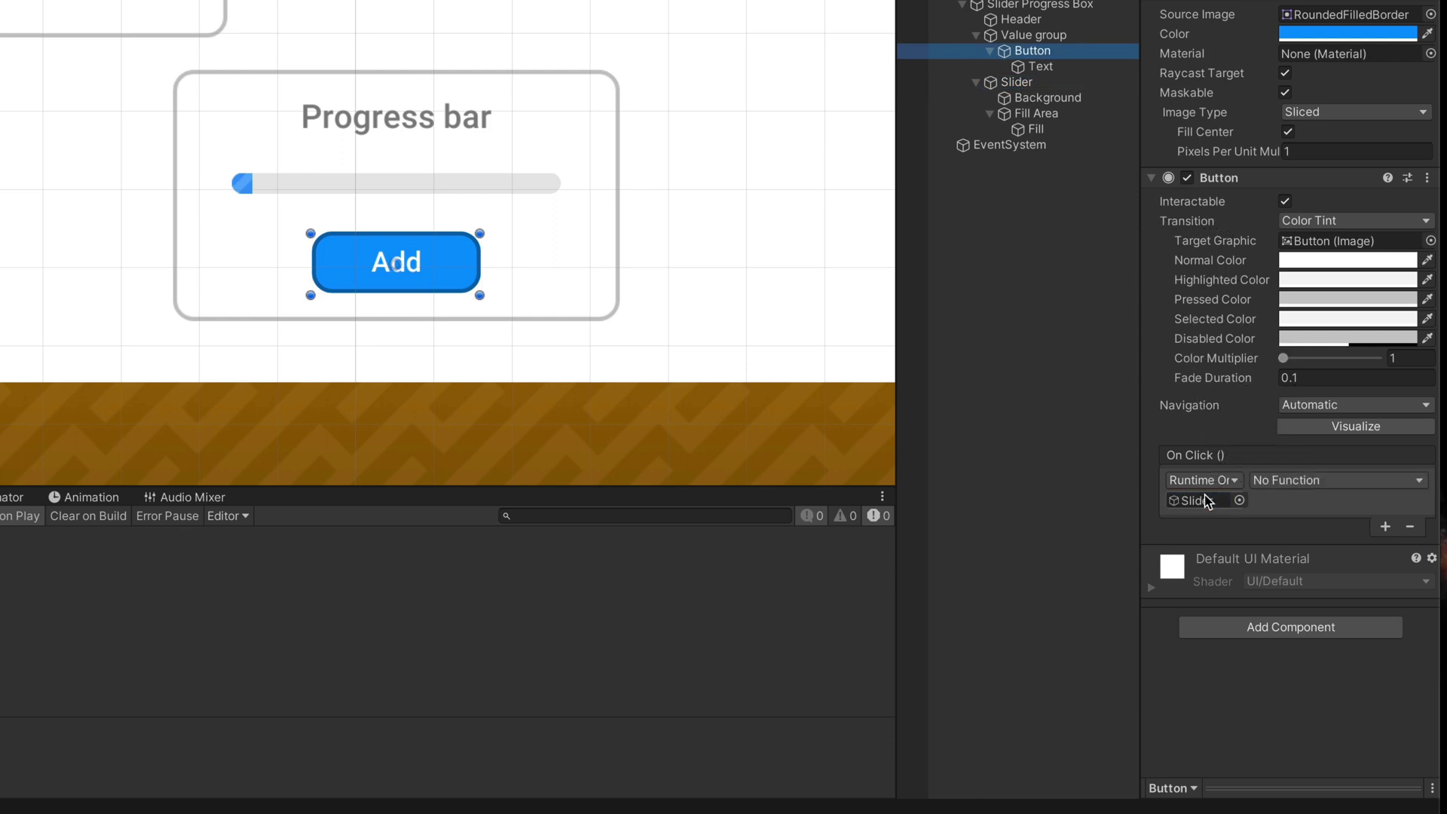
{"action": "left_click", "coordinate": [1287, 481]}
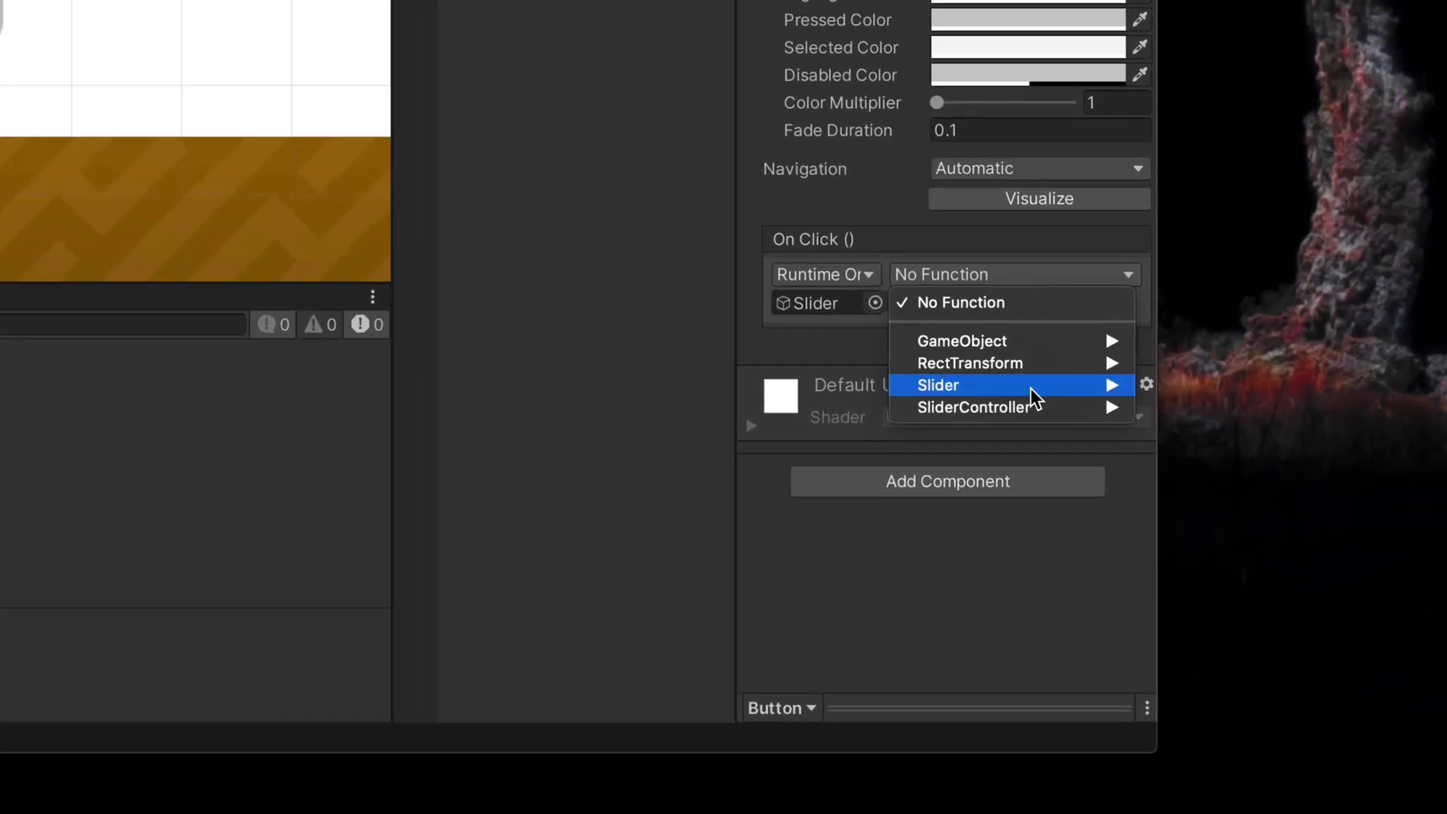
{"action": "mouse_move", "coordinate": [1349, 575]}
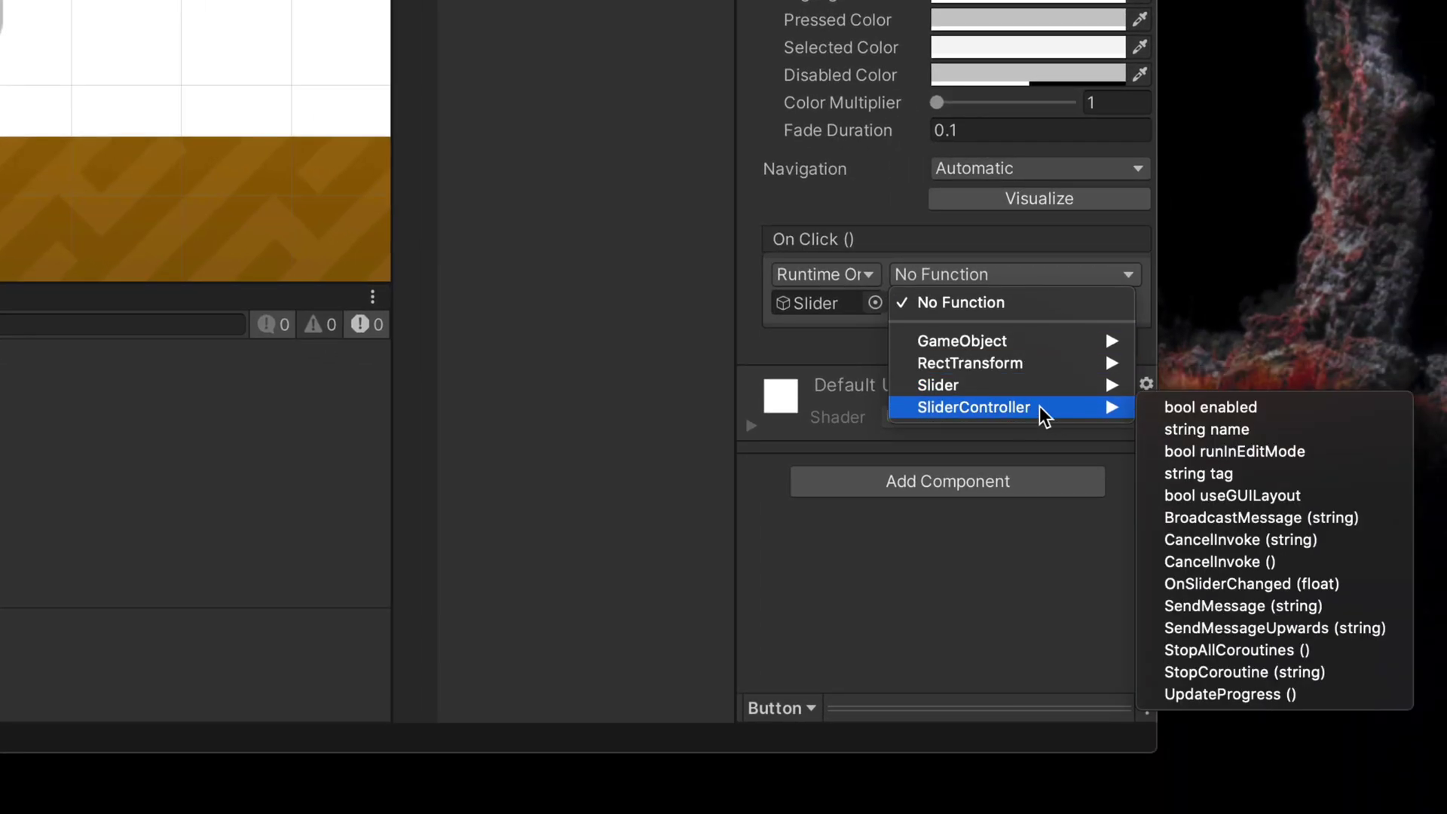
{"action": "left_click", "coordinate": [1226, 694]}
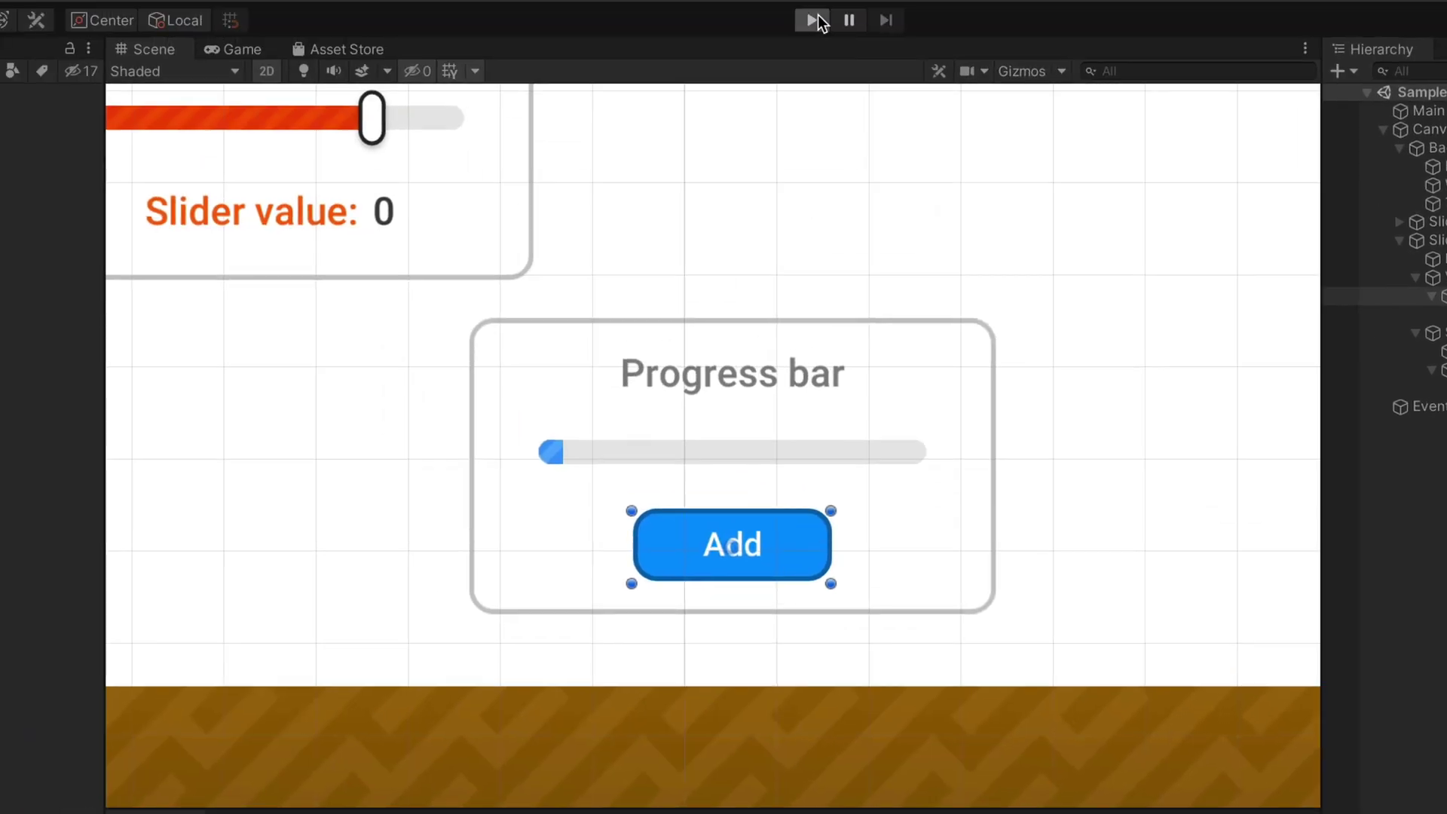
Run the scene, press Add three times to fill the bar to about 60%, then stop
{"action": "left_click", "coordinate": [817, 17]}
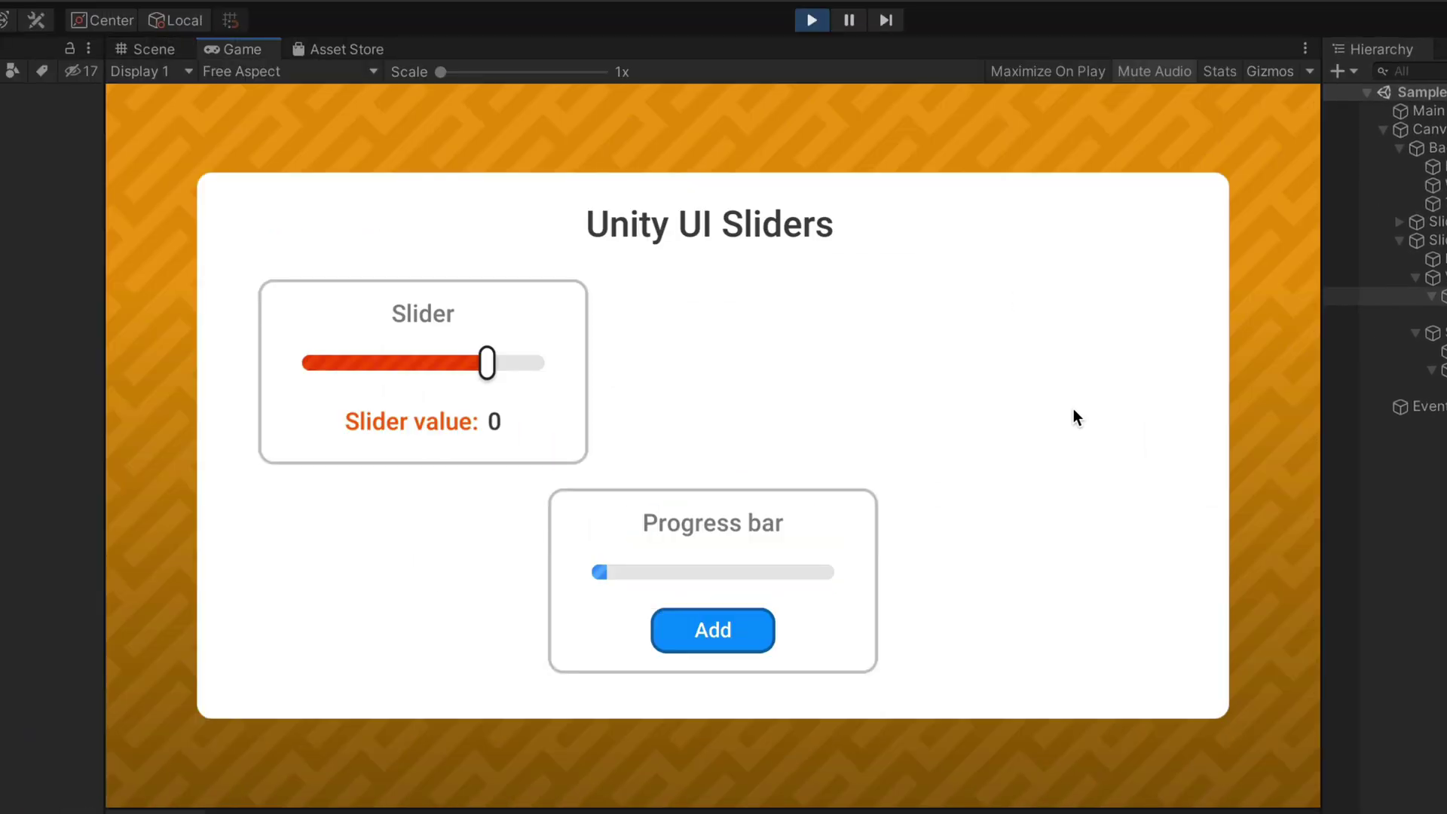
{"action": "left_click", "coordinate": [738, 636]}
{"action": "left_click", "coordinate": [755, 629]}
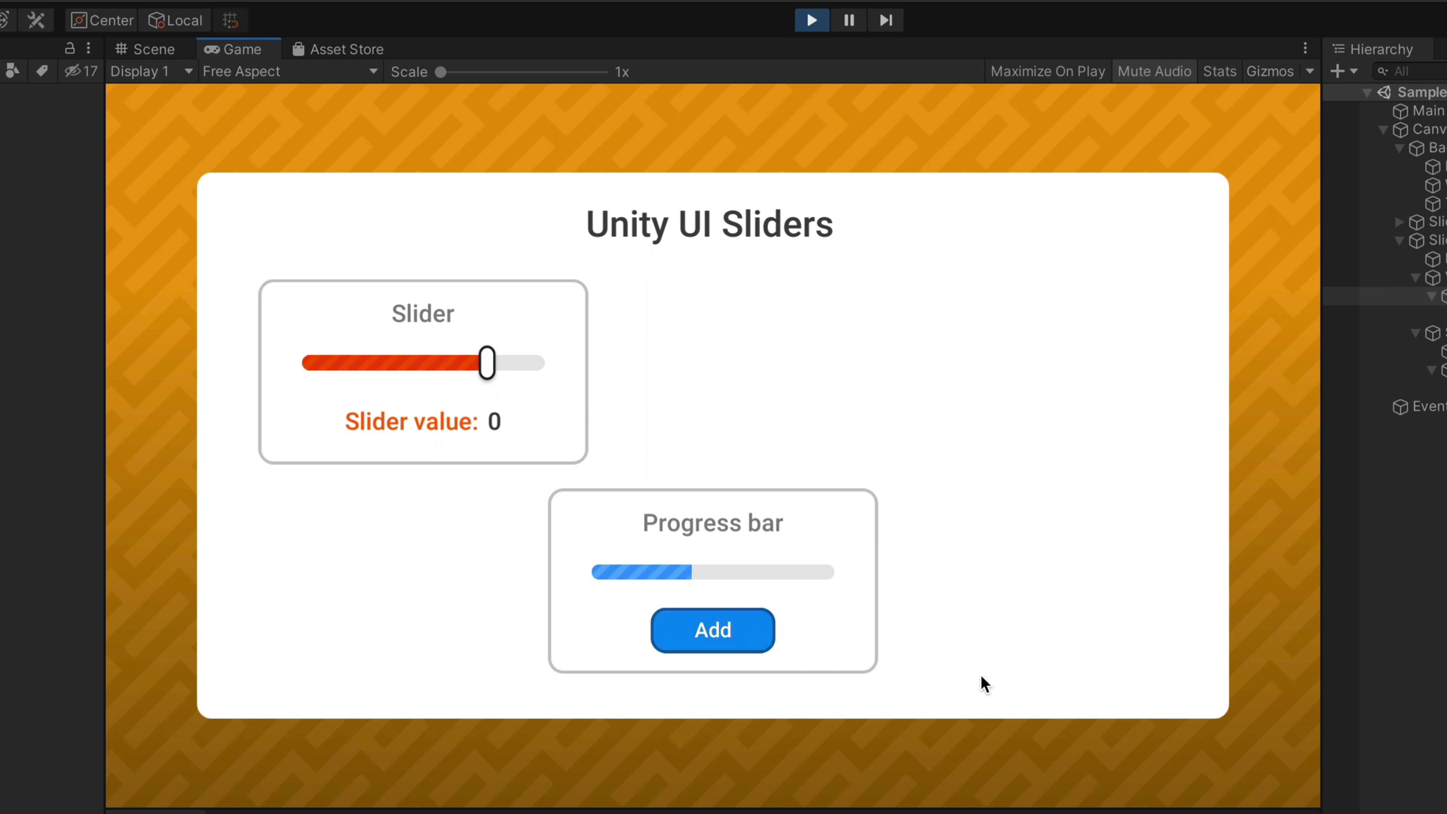
{"action": "left_click", "coordinate": [751, 627]}
{"action": "left_click", "coordinate": [810, 20]}
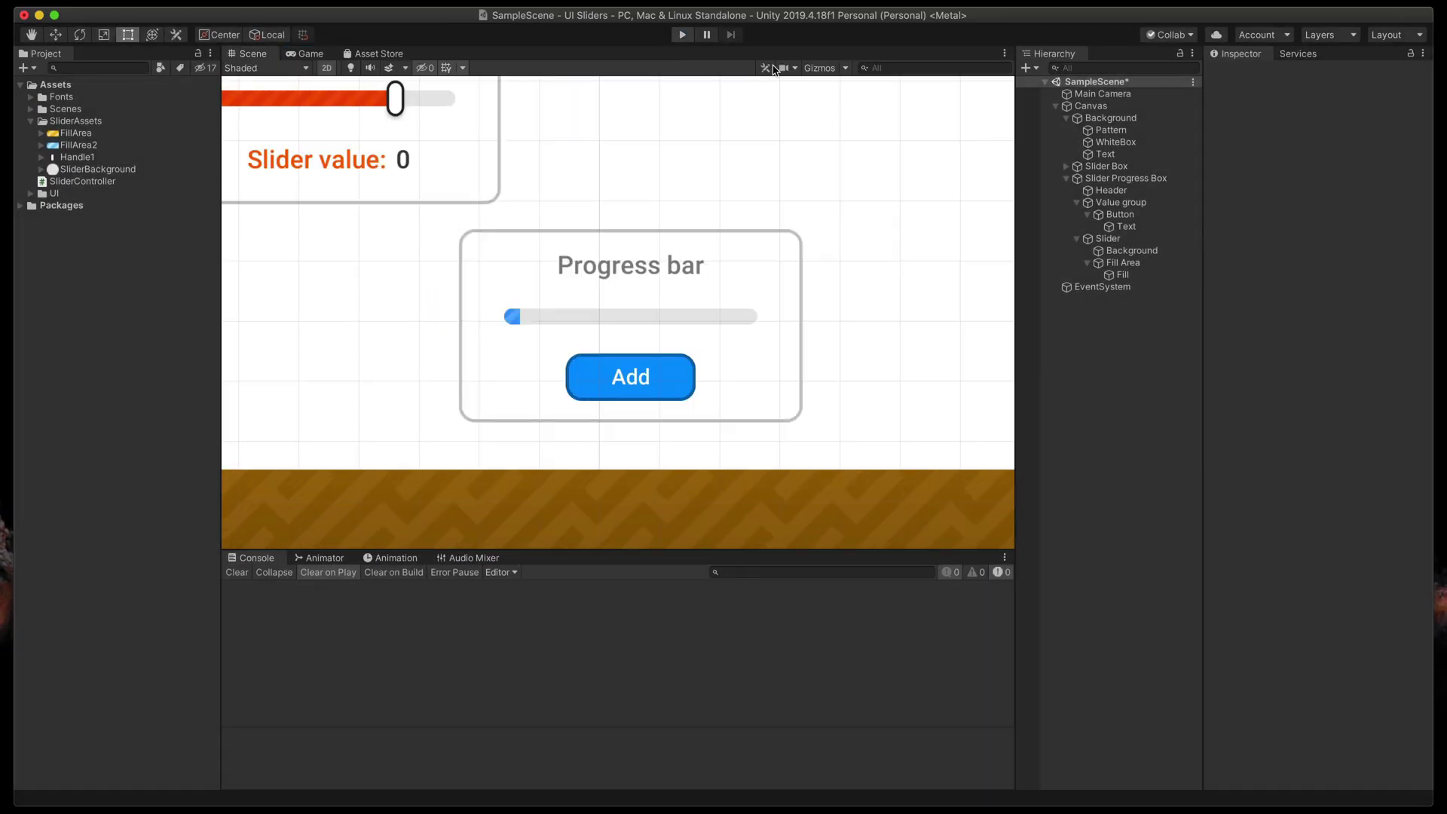
{"action": "left_click", "coordinate": [1123, 214]}
Duplicate the Add button and change its label text to 'Remove'
{"action": "key", "text": "super+d"}
{"action": "left_click", "coordinate": [1088, 238]}
{"action": "left_click", "coordinate": [1126, 250]}
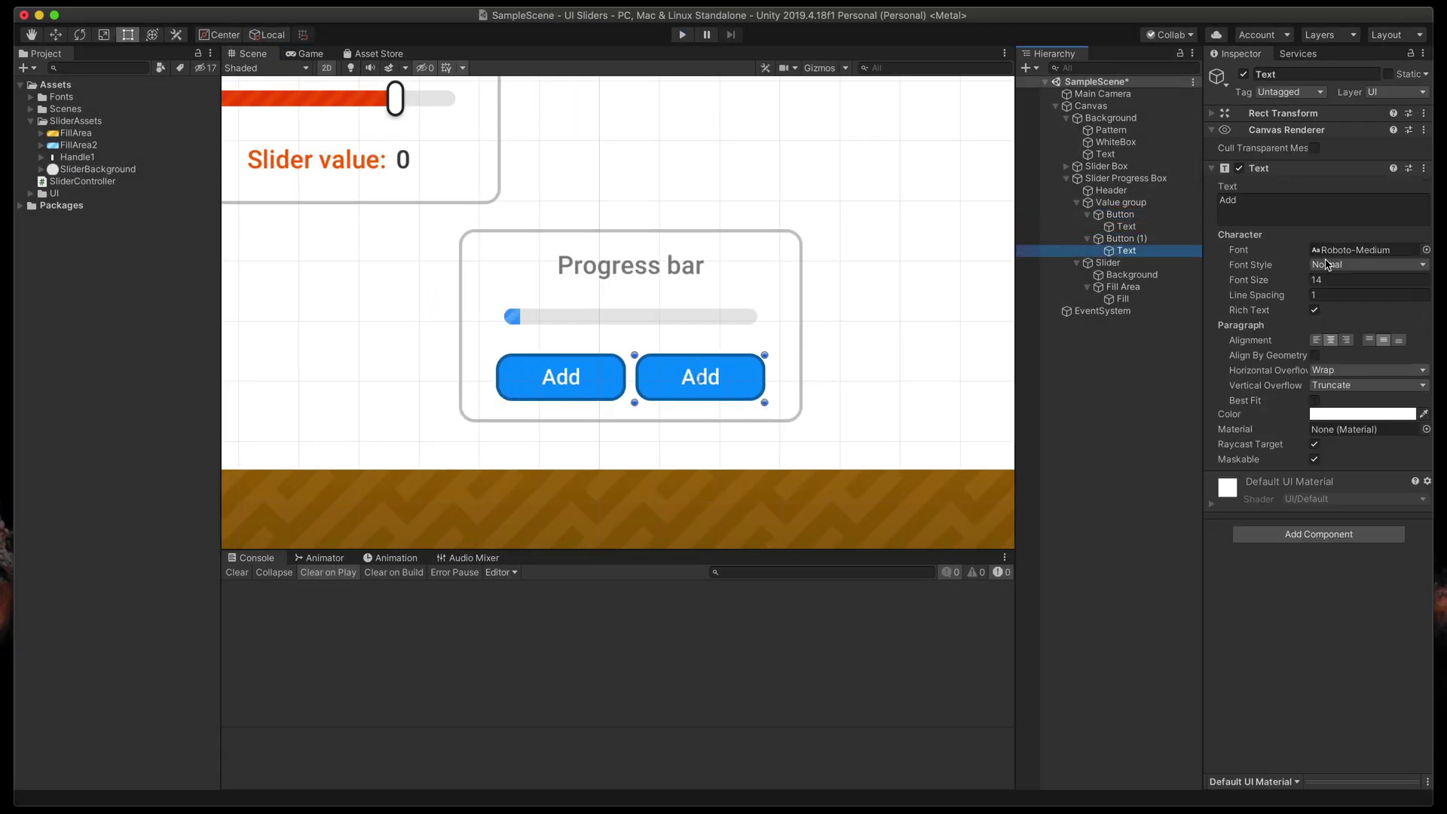
{"action": "left_click", "coordinate": [1327, 209]}
{"action": "type", "text": "Remove"}
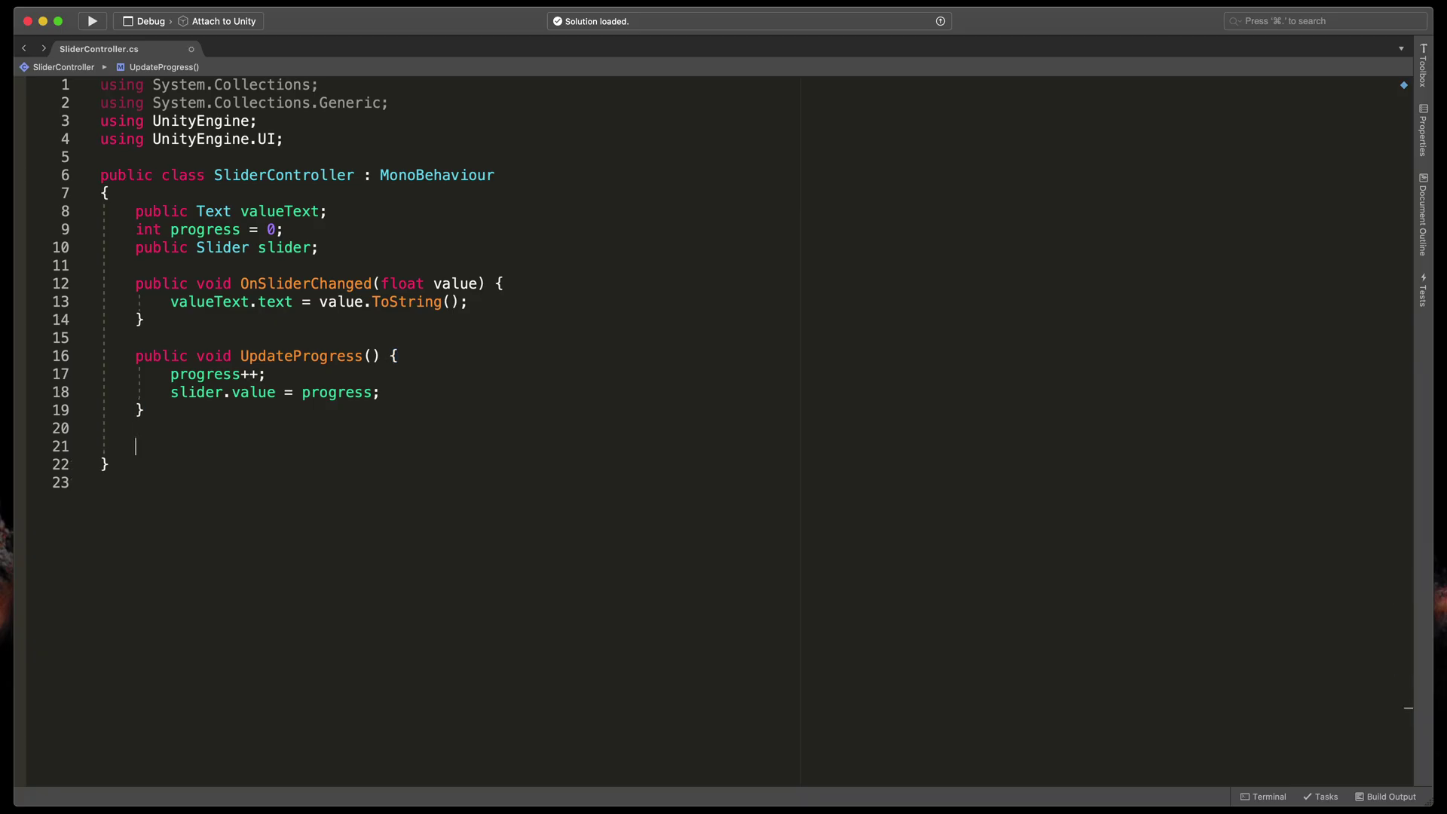
Paste a copy of UpdateProgress, rename it RemoveProgress and change progress++ to progress--
{"action": "type", "text": "public void UpdateProgress() {         progress++;         slider.value = progress;     }"}
{"action": "type", "text": "RemoveProgress"}
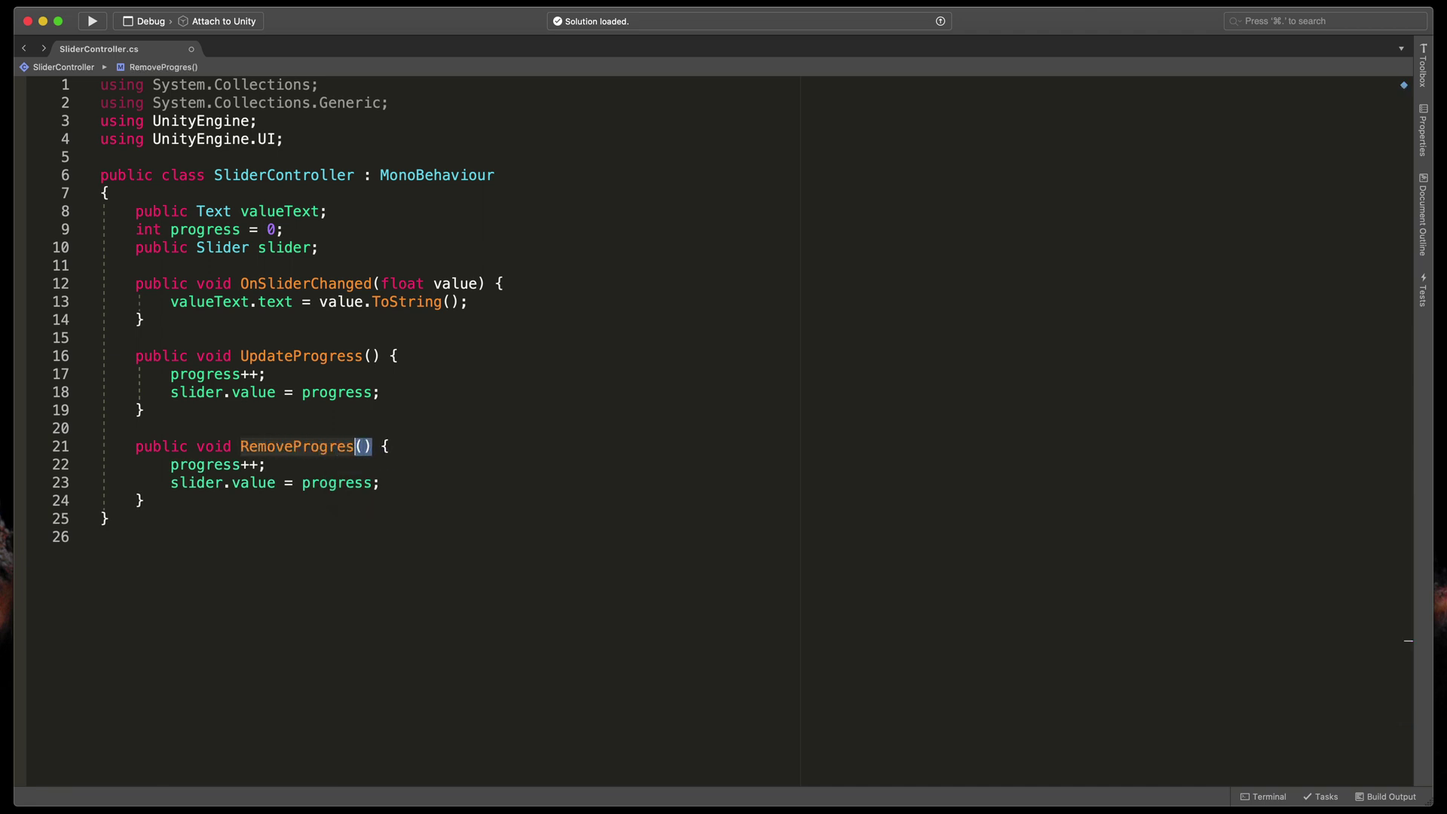
{"action": "double_click", "coordinate": [247, 464]}
{"action": "type", "text": "--"}
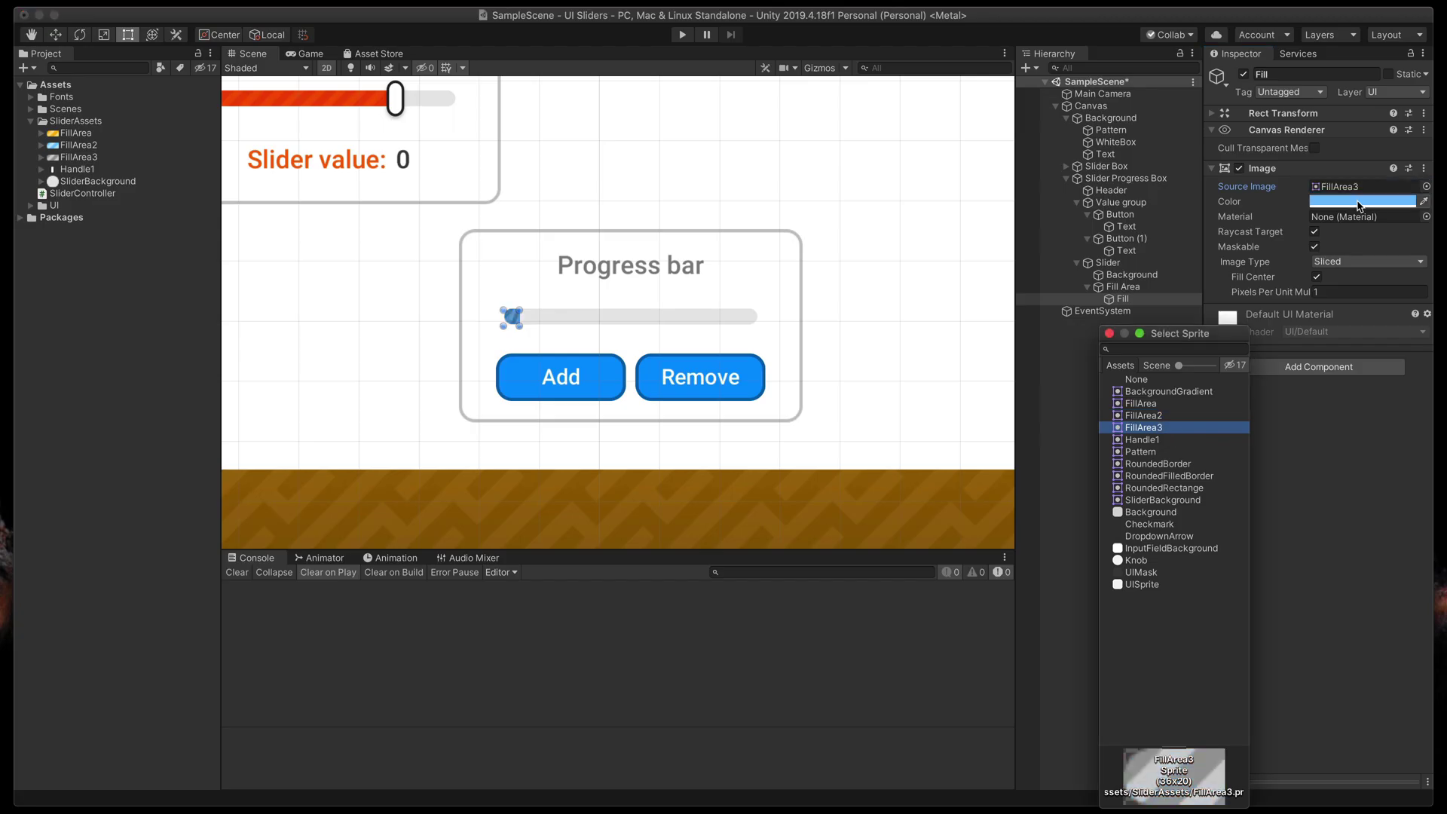
Set the progress bar's fill colour to red
{"action": "left_click", "coordinate": [1359, 202]}
{"action": "left_click", "coordinate": [1359, 202]}
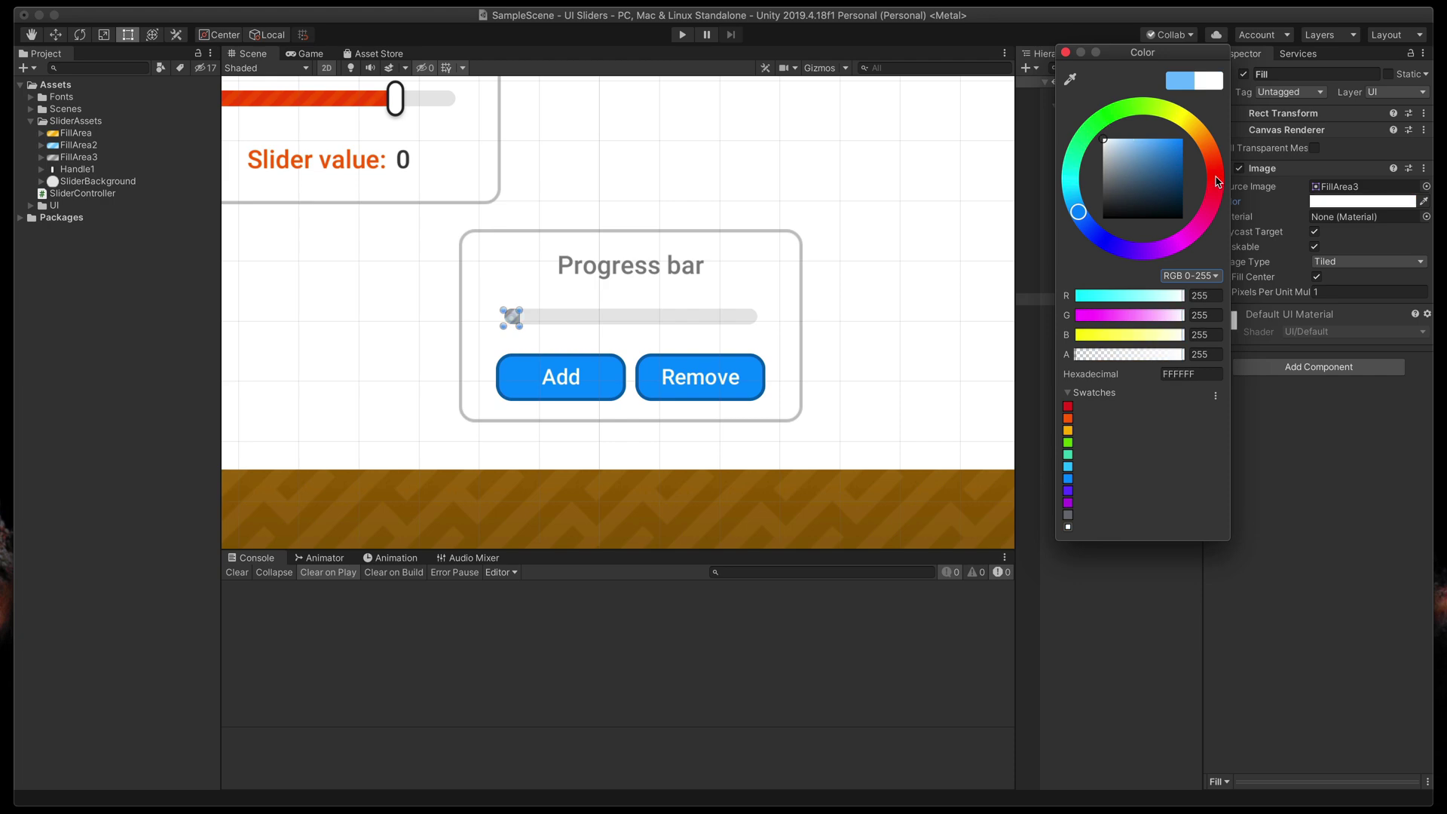
{"action": "left_click", "coordinate": [1068, 405]}
{"action": "left_click", "coordinate": [1066, 52]}
Place the heart image left of the bar and press Add twice to test the health bar
{"action": "left_click_drag", "start_coordinate": [601, 300], "coordinate": [484, 284]}
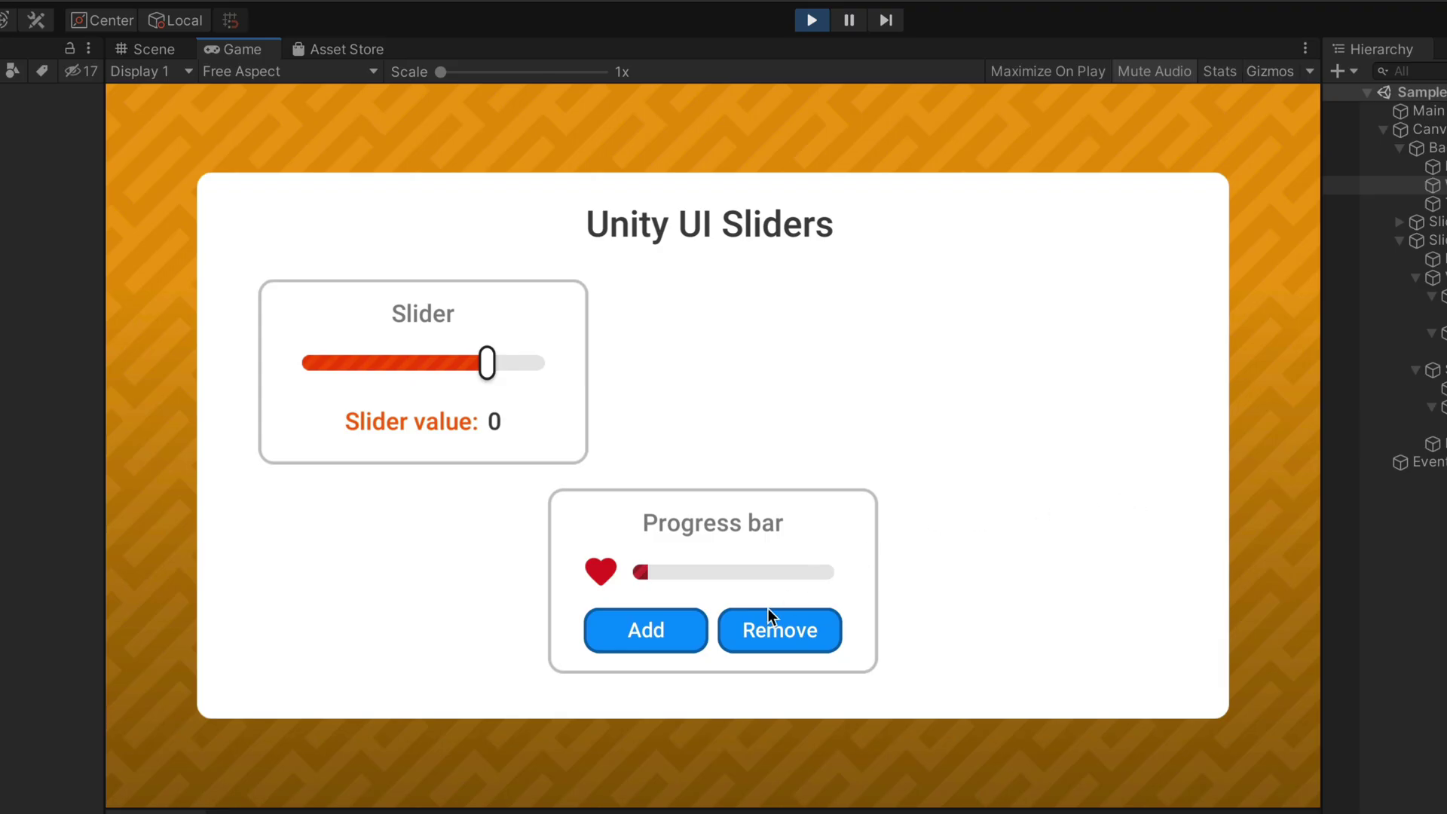
{"action": "left_click", "coordinate": [681, 634]}
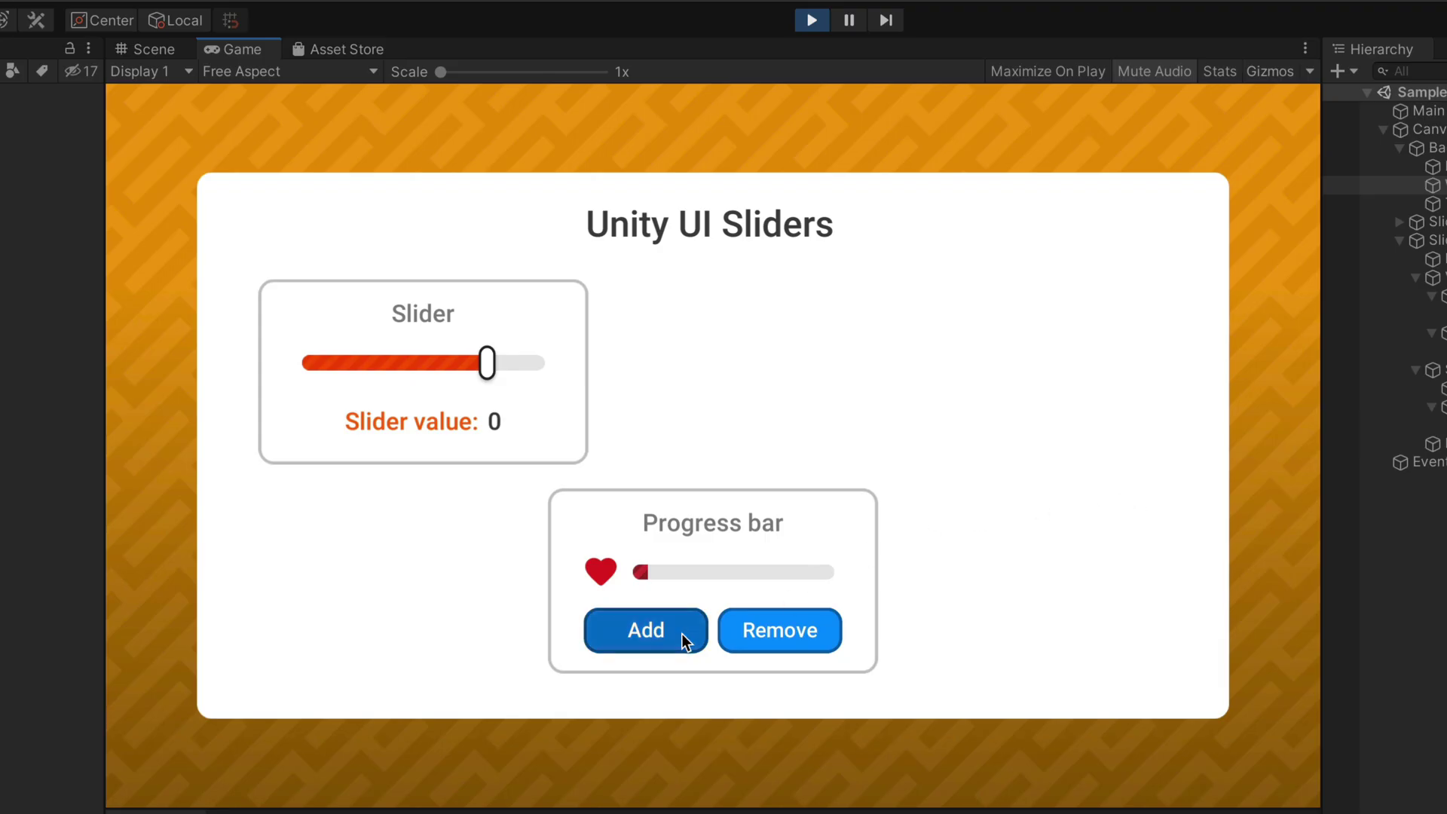
{"action": "left_click", "coordinate": [677, 640]}
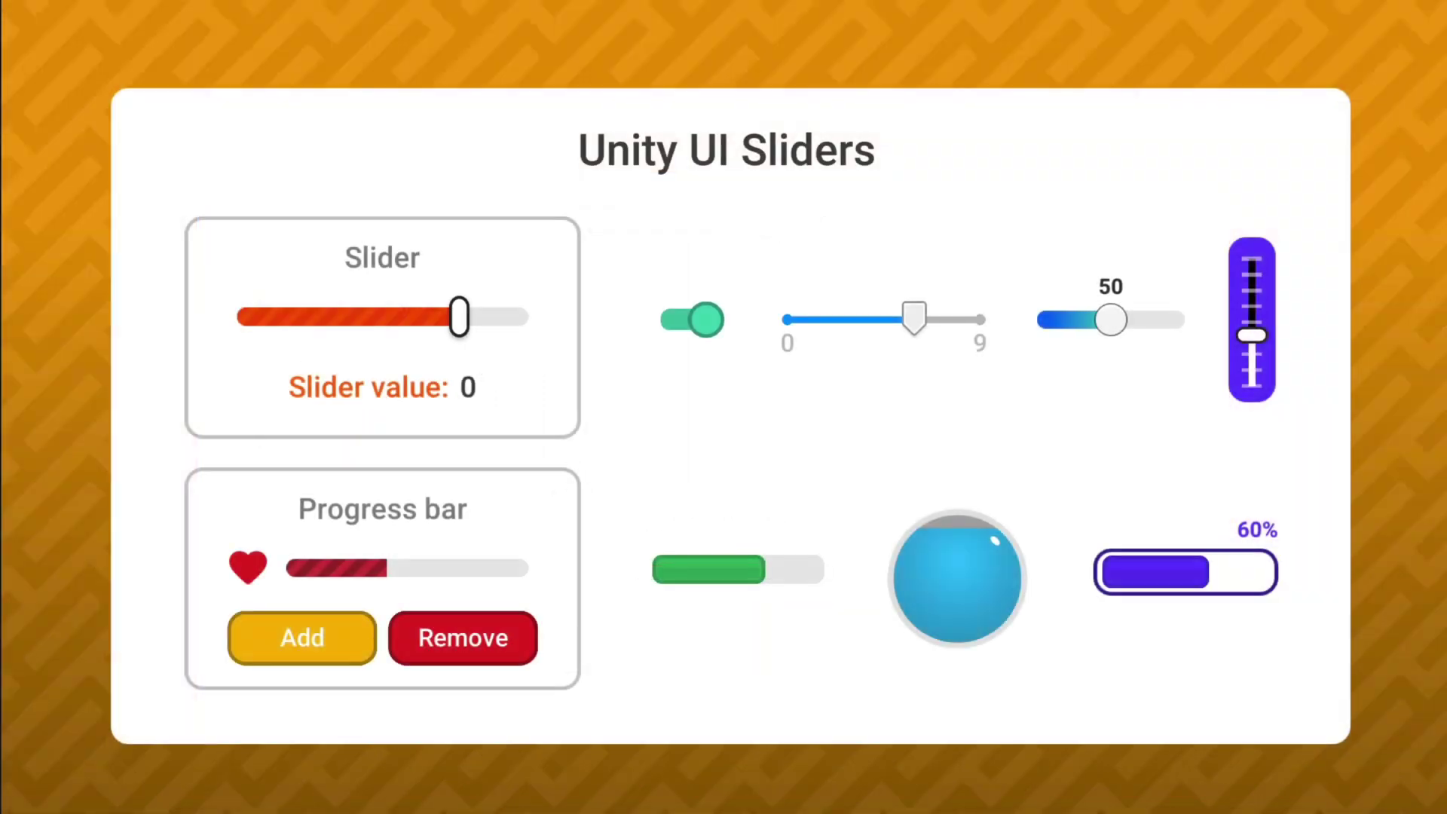